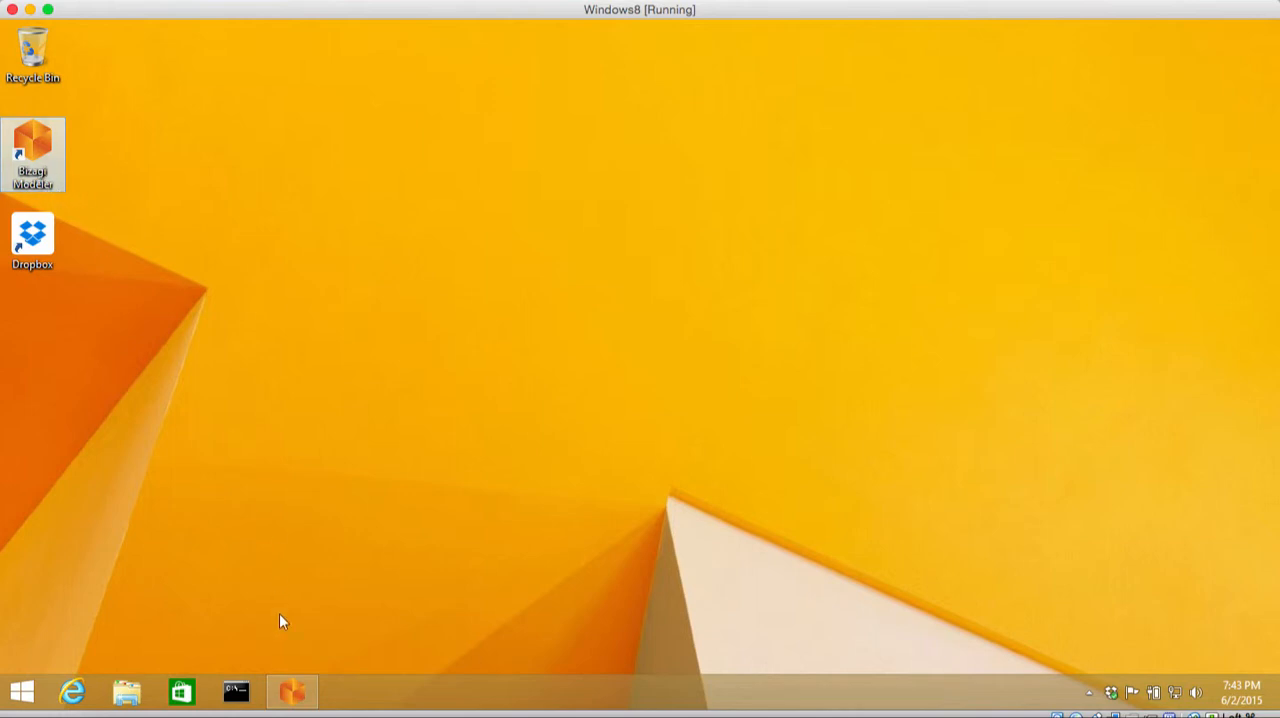
Step: Switch to Bizagi Modeler, look through the whole element palette and open the process pool's name for editing
{"action": "left_click", "coordinate": [292, 692]}
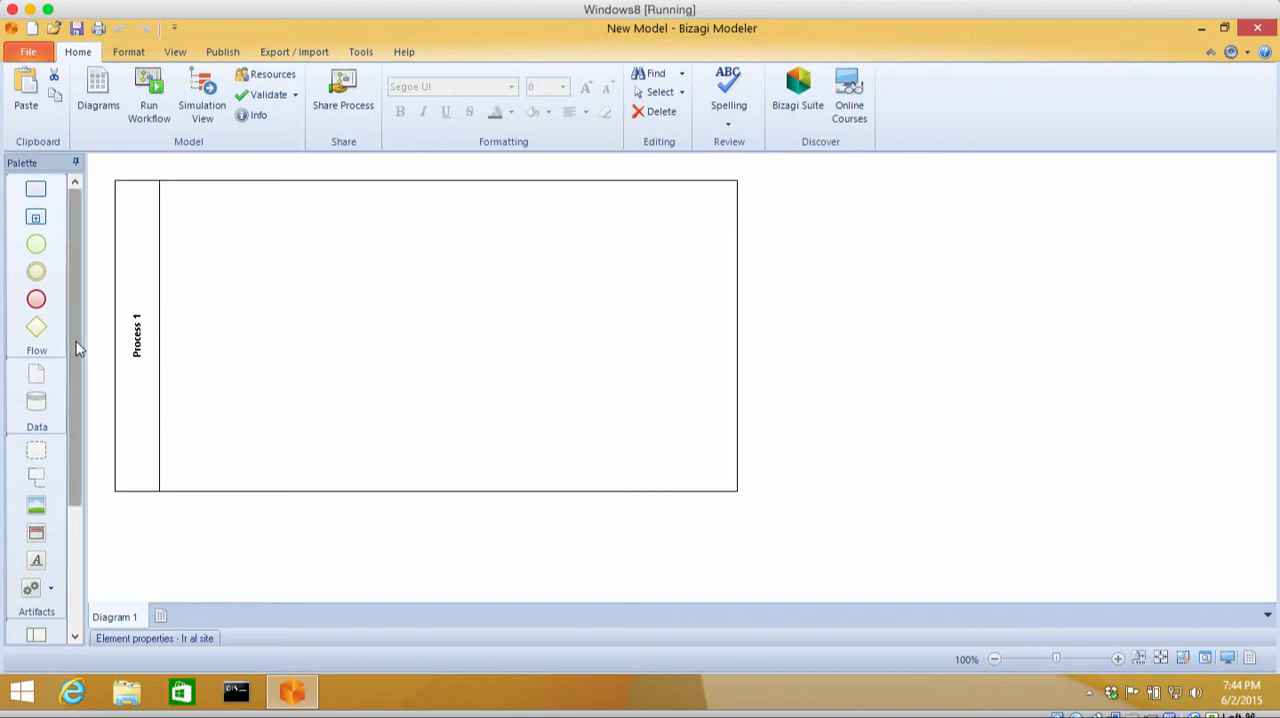
{"action": "left_click_drag", "start_coordinate": [78, 348], "coordinate": [77, 476]}
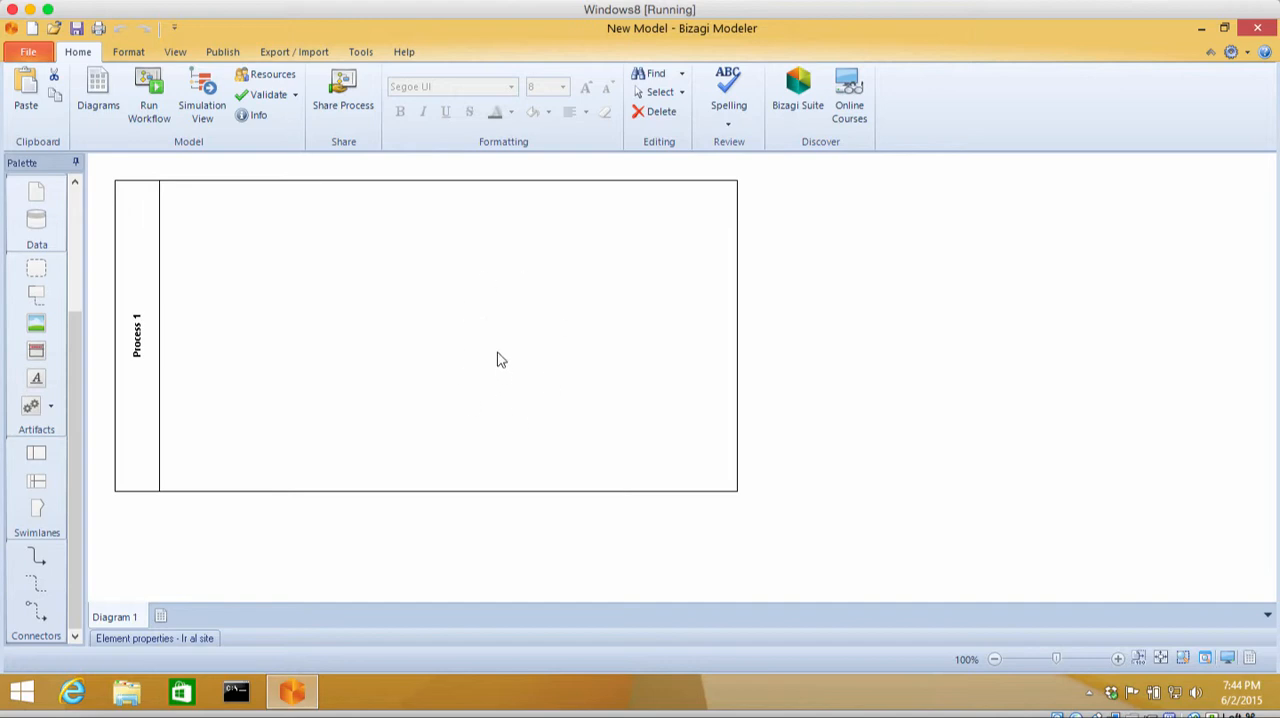
{"action": "left_click", "coordinate": [138, 342]}
{"action": "left_click", "coordinate": [138, 342]}
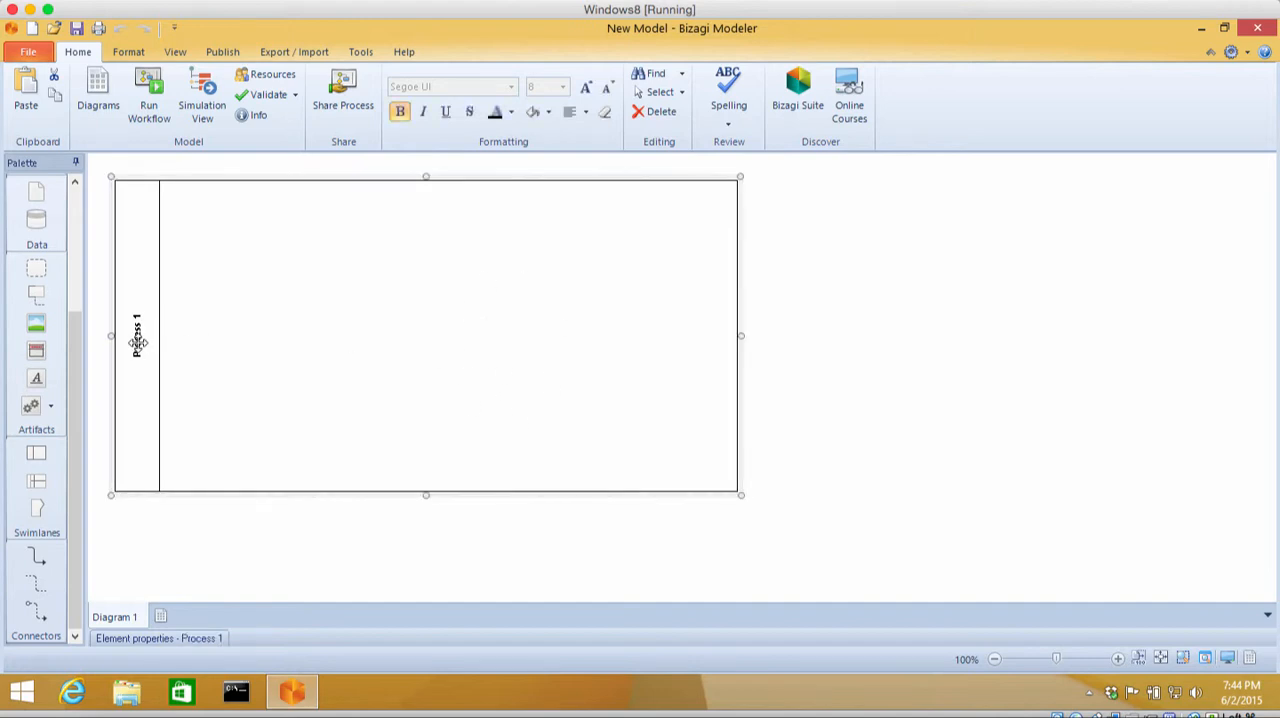
{"action": "double_click", "coordinate": [138, 342]}
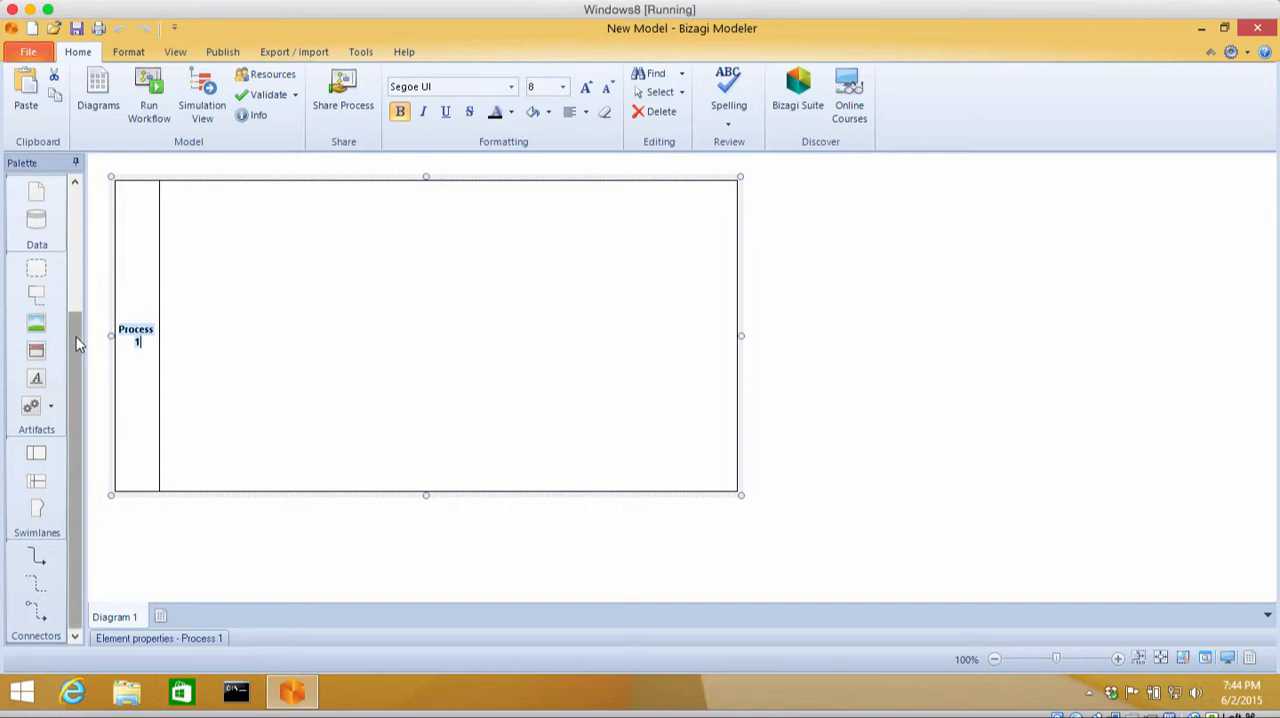
{"action": "left_click_drag", "start_coordinate": [78, 343], "coordinate": [77, 220]}
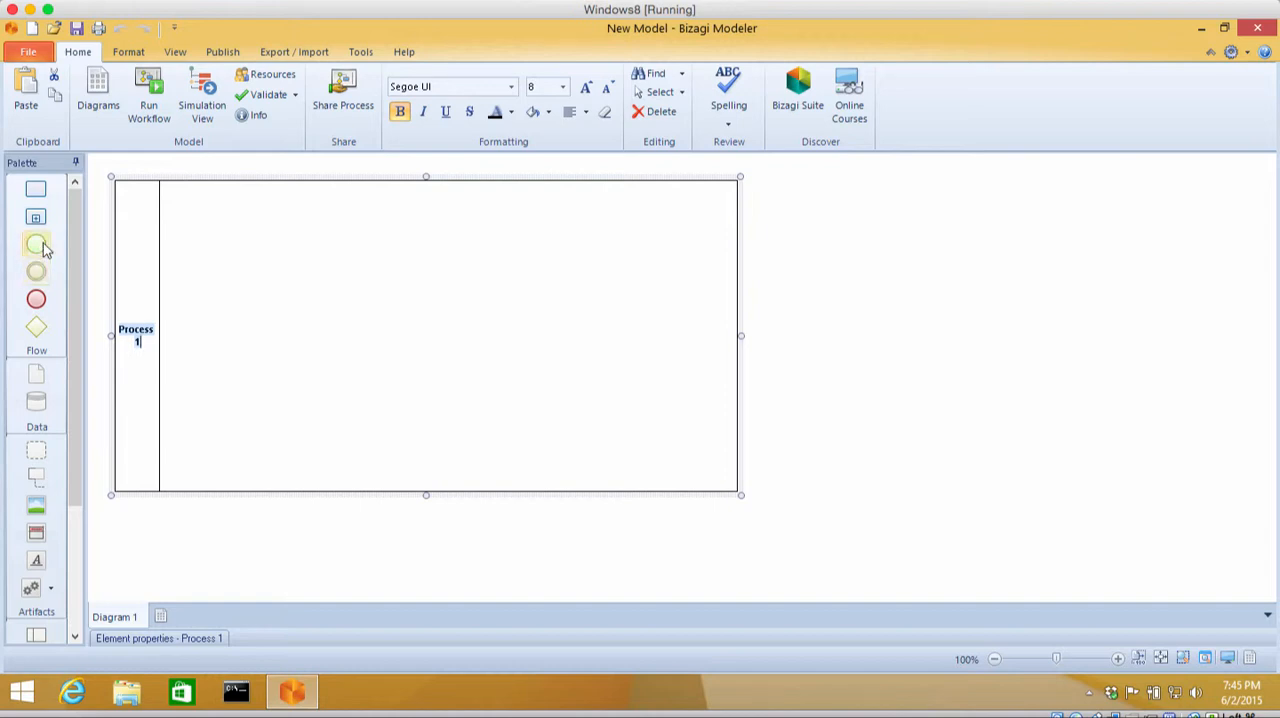
Step: Place a start event in the pool's upper-left corner and add a connected task named "Ir al portal"
{"action": "left_click_drag", "start_coordinate": [43, 251], "coordinate": [193, 222]}
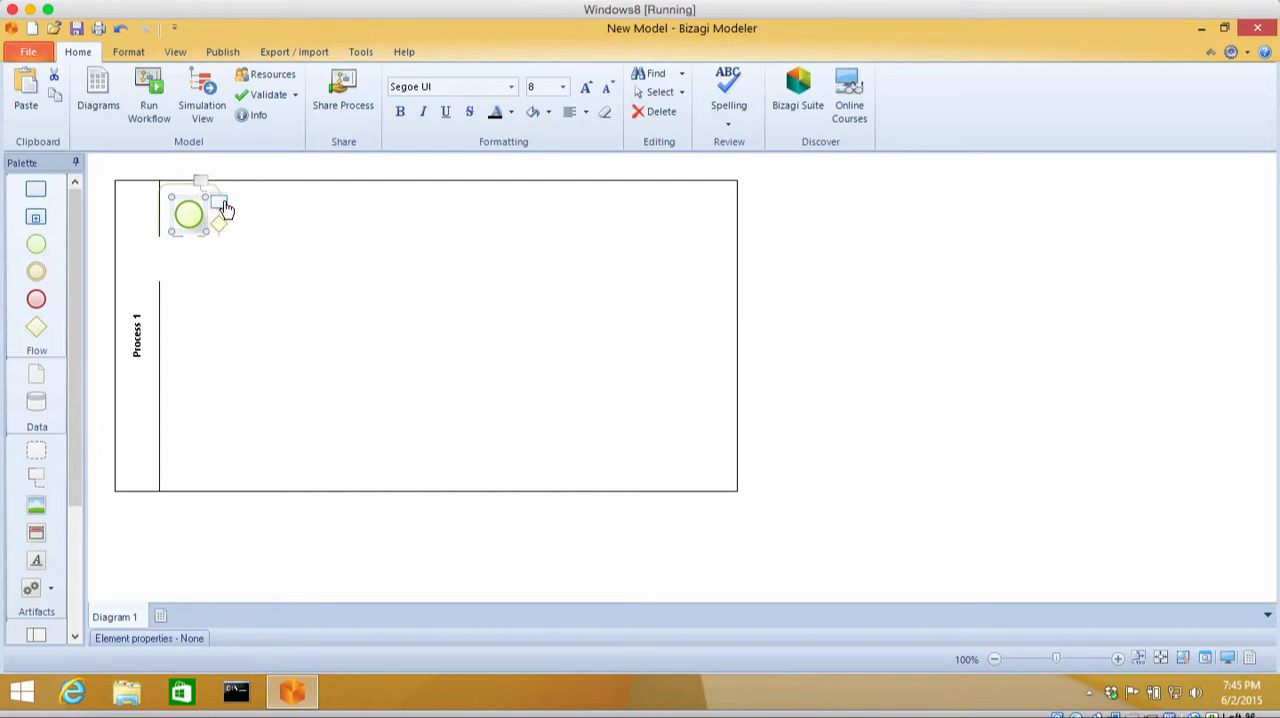
{"action": "left_click_drag", "start_coordinate": [241, 214], "coordinate": [300, 226]}
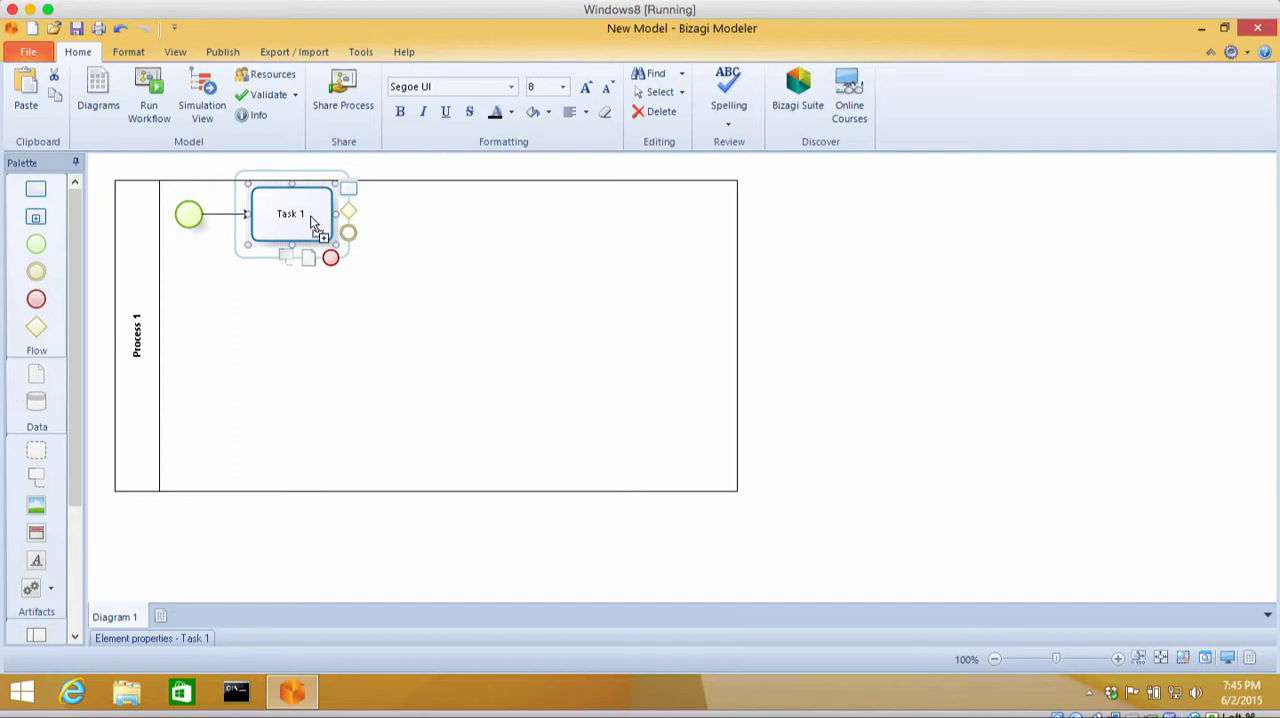
{"action": "double_click", "coordinate": [302, 214]}
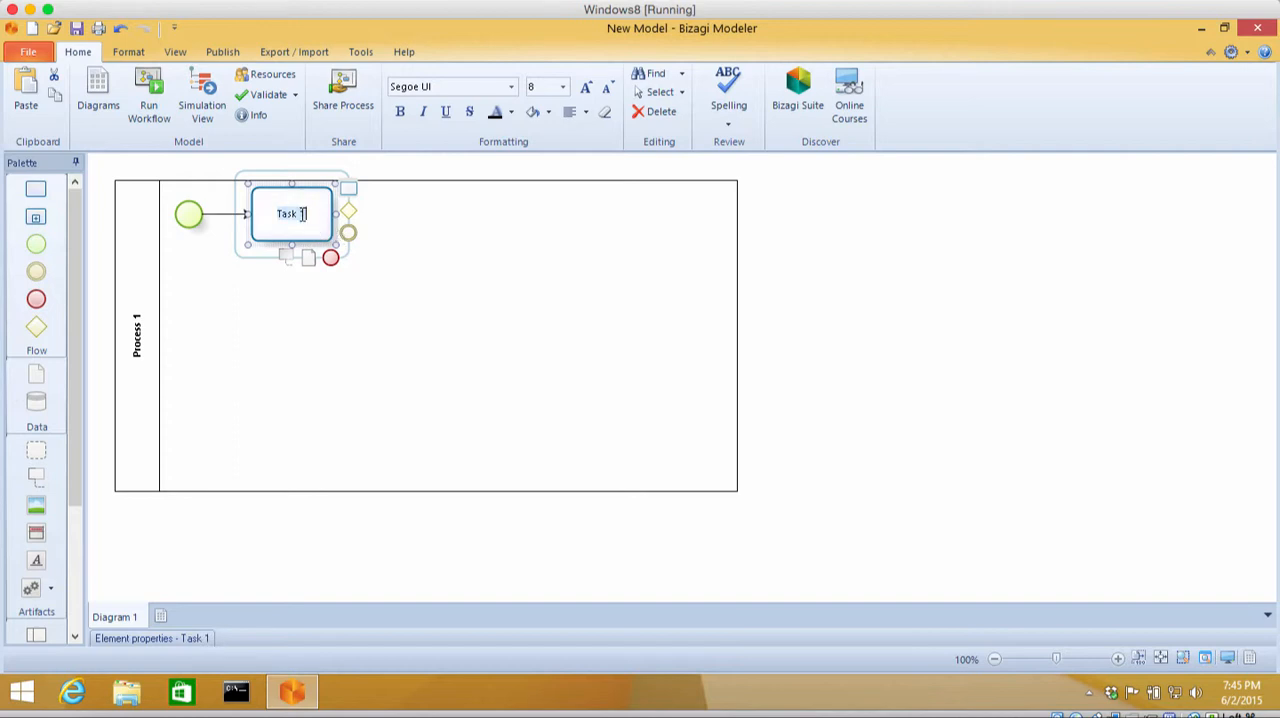
{"action": "key", "text": "BackSpace"}
{"action": "type", "text": "Ir al portal"}
{"action": "left_click", "coordinate": [337, 234]}
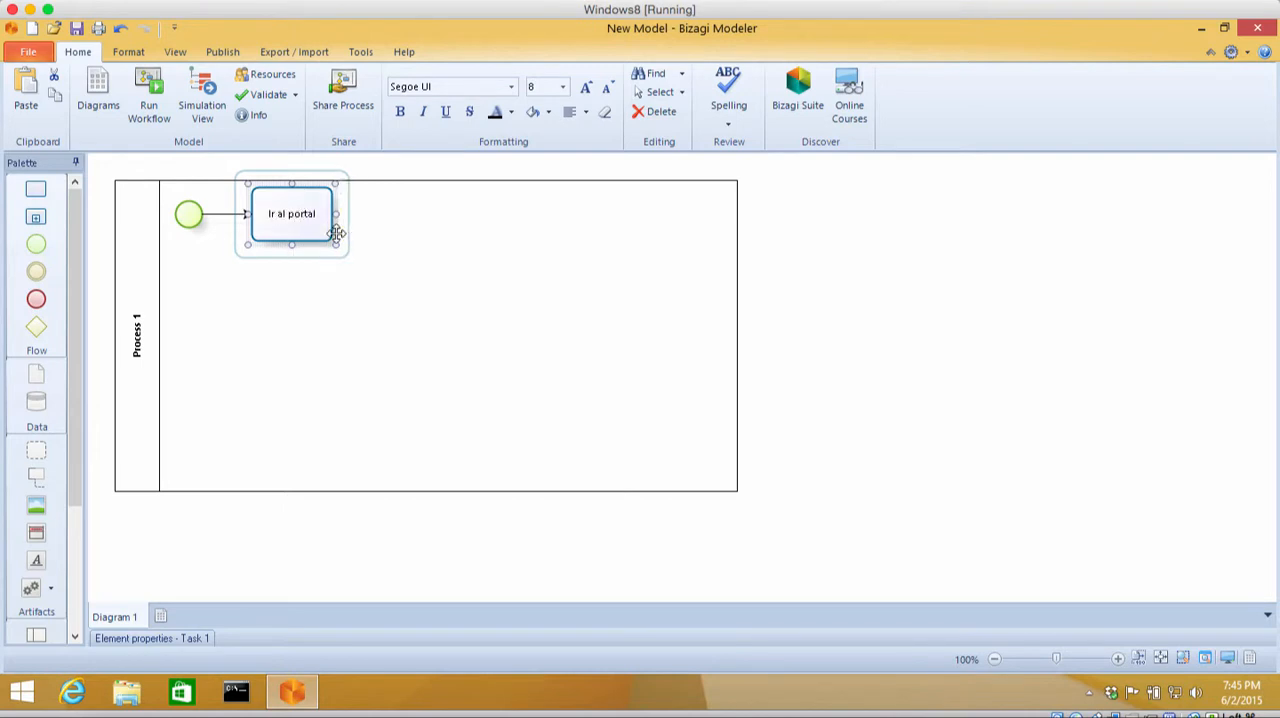
Step: Set the task type of "Ir al portal" to User Task
{"action": "right_click", "coordinate": [338, 236]}
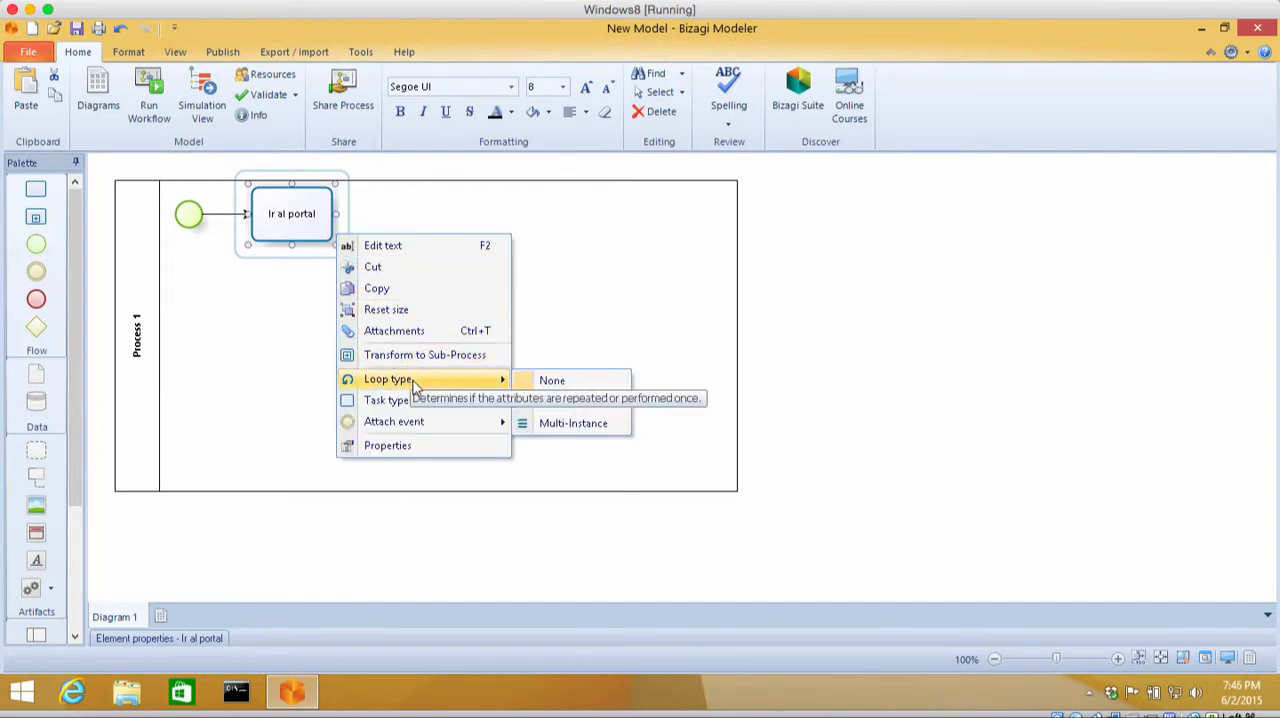
{"action": "mouse_move", "coordinate": [420, 402]}
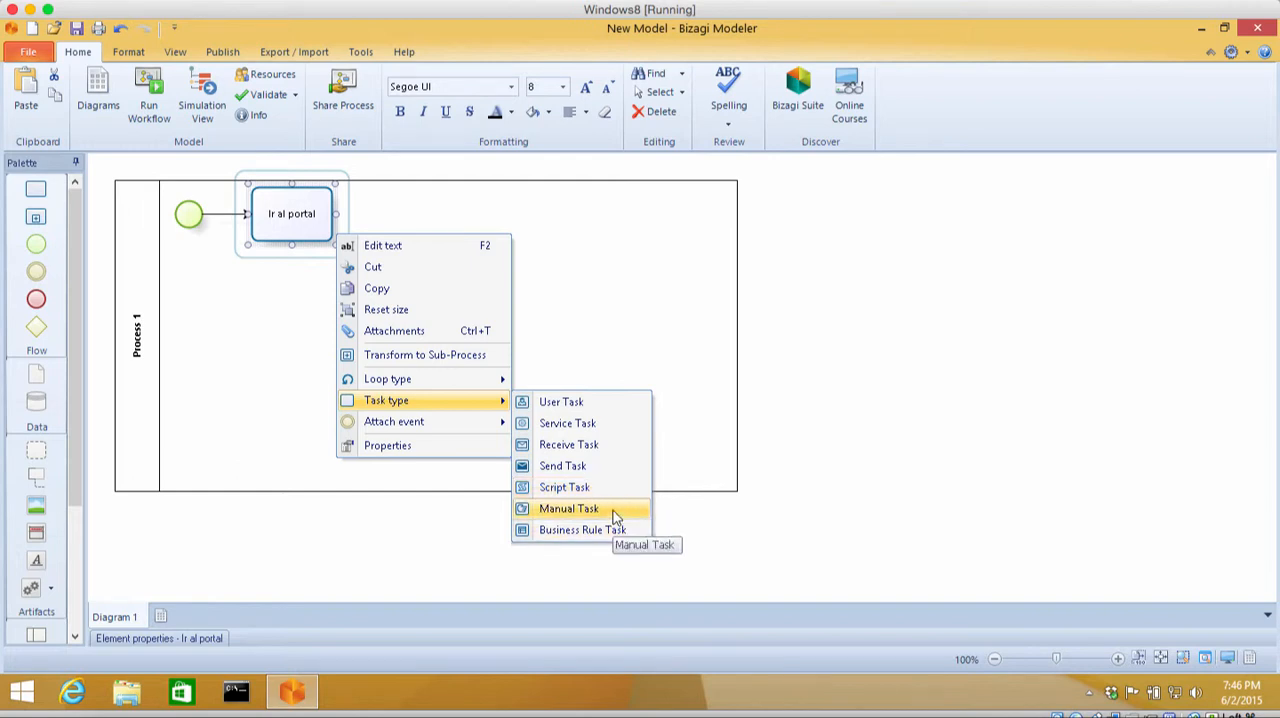
{"action": "left_click", "coordinate": [594, 405]}
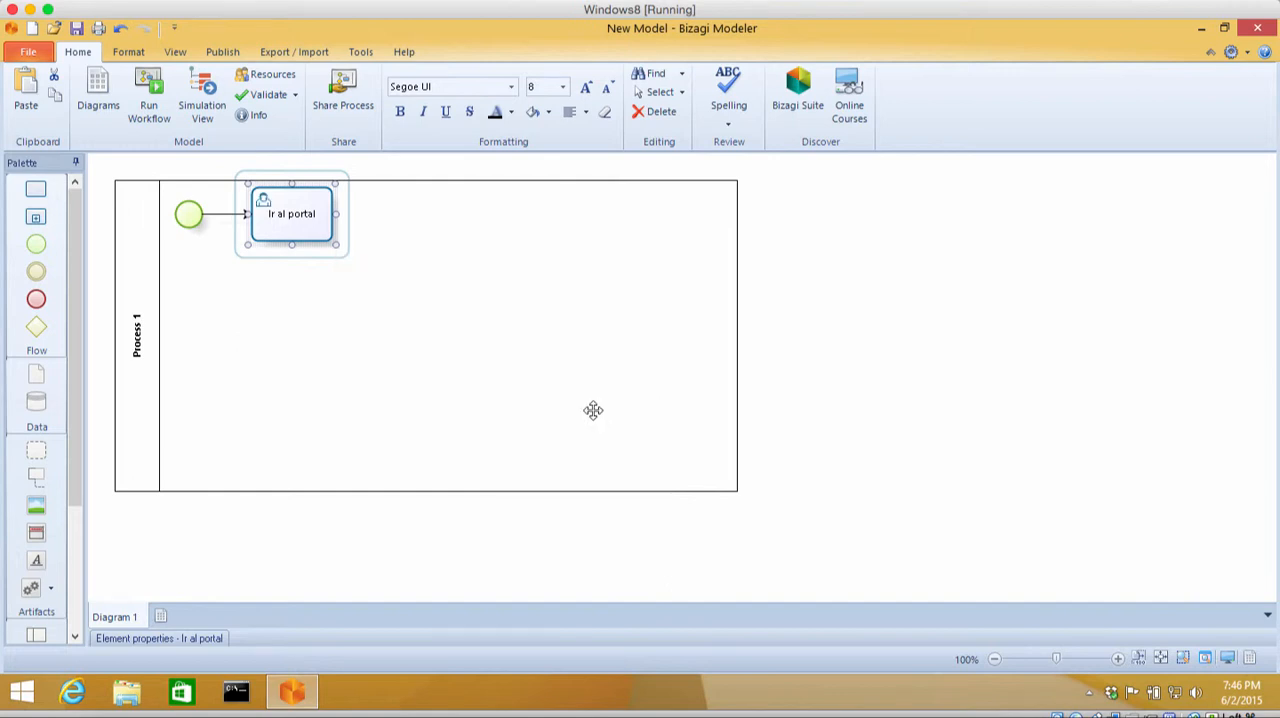
Step: Give the "Ir al portal" task the description "Dirigirse al sitio del portal de UNITEC" in its element properties
{"action": "right_click", "coordinate": [334, 230]}
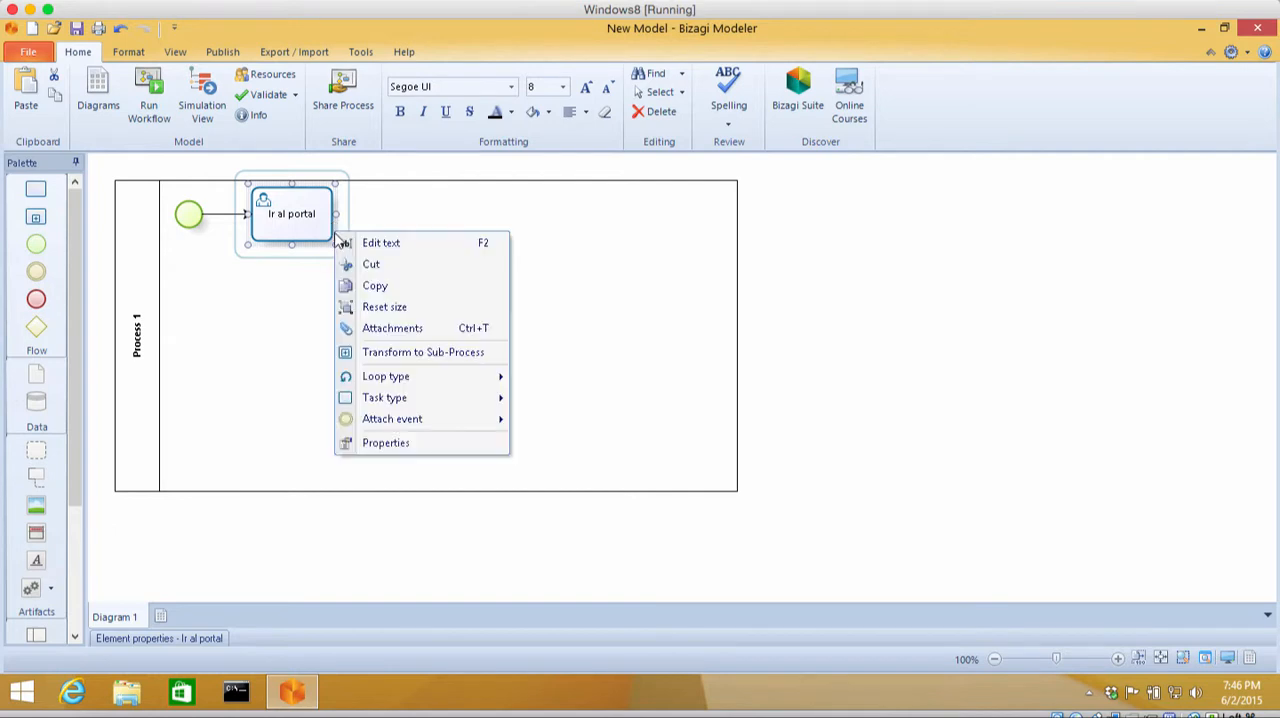
{"action": "left_click", "coordinate": [390, 446]}
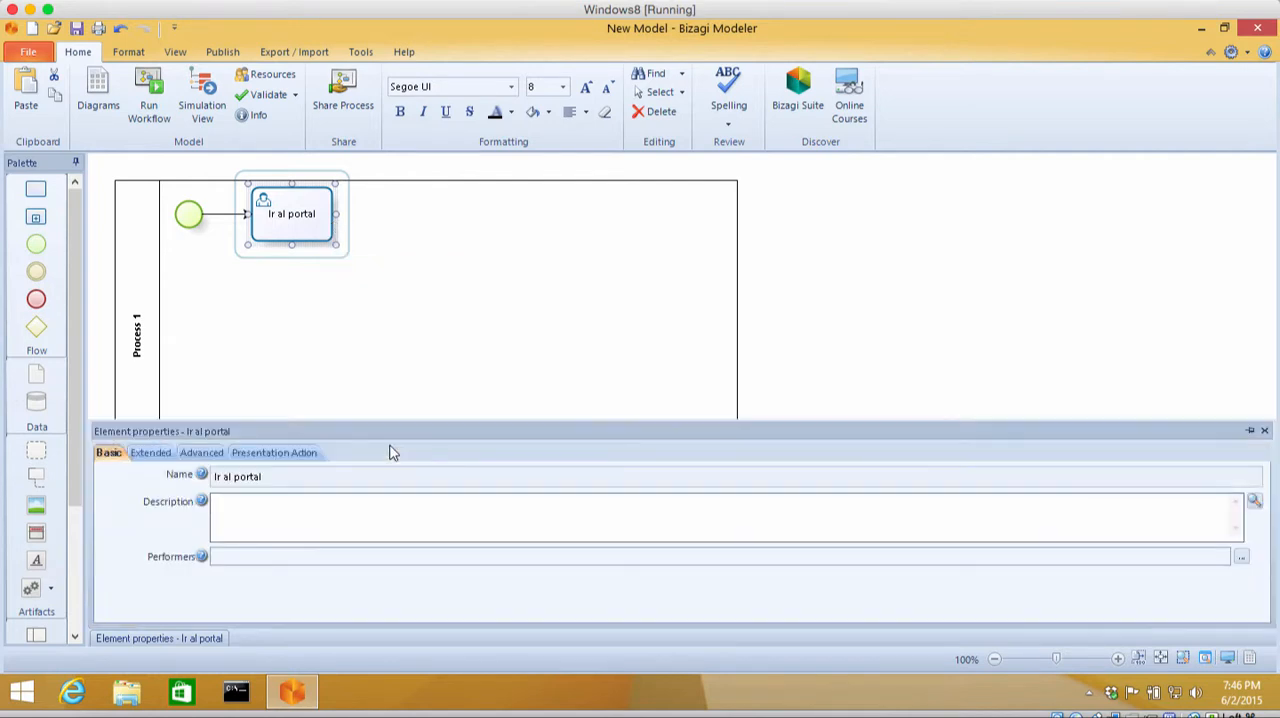
{"action": "left_click", "coordinate": [374, 512]}
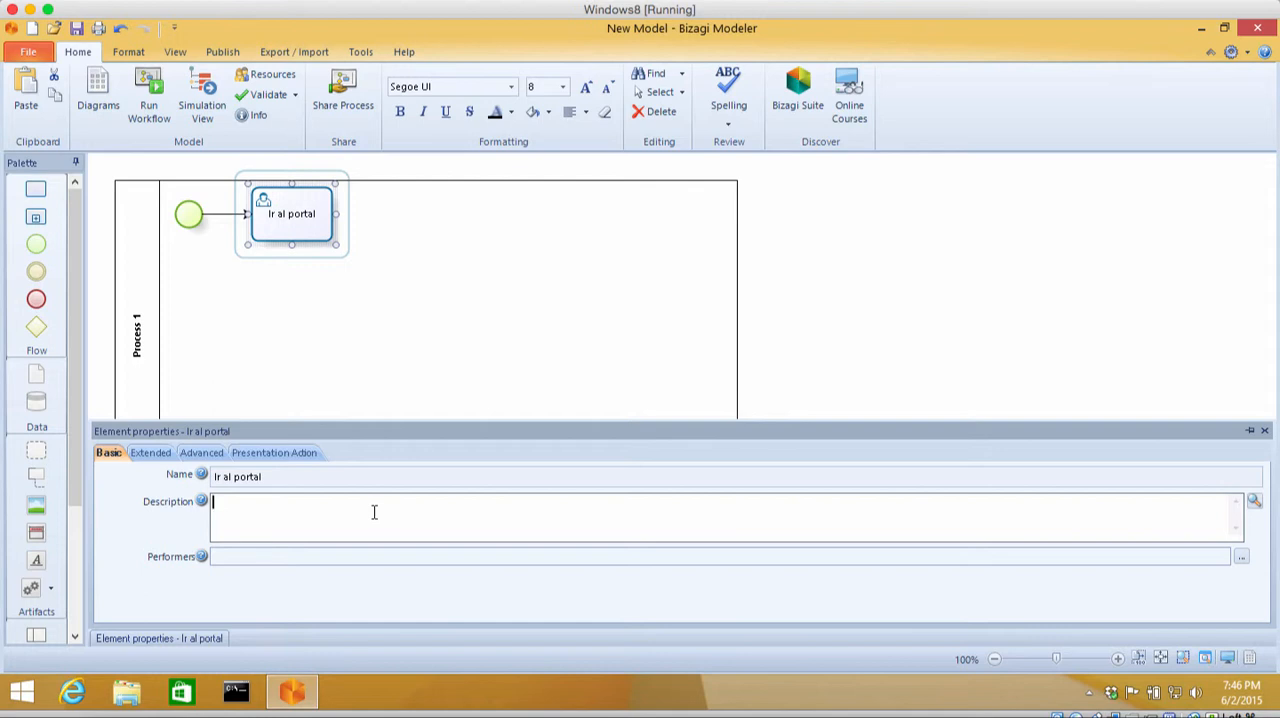
{"action": "type", "text": "Dirigirse al sitio del portal de "}
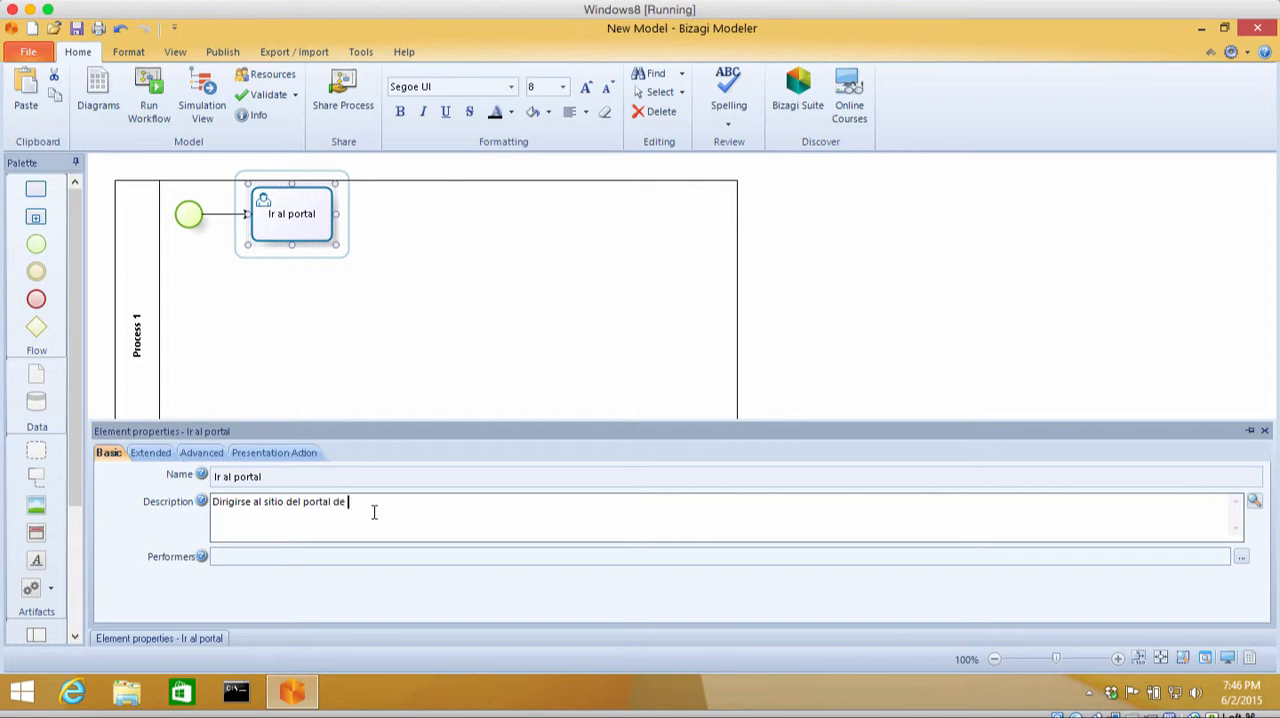
{"action": "type", "text": "UNITEC"}
Step: Create a resource named "Alumno" for the task's performers, with the description "Alumno de maestria de UNITEC" and type Role
{"action": "mouse_move", "coordinate": [205, 562]}
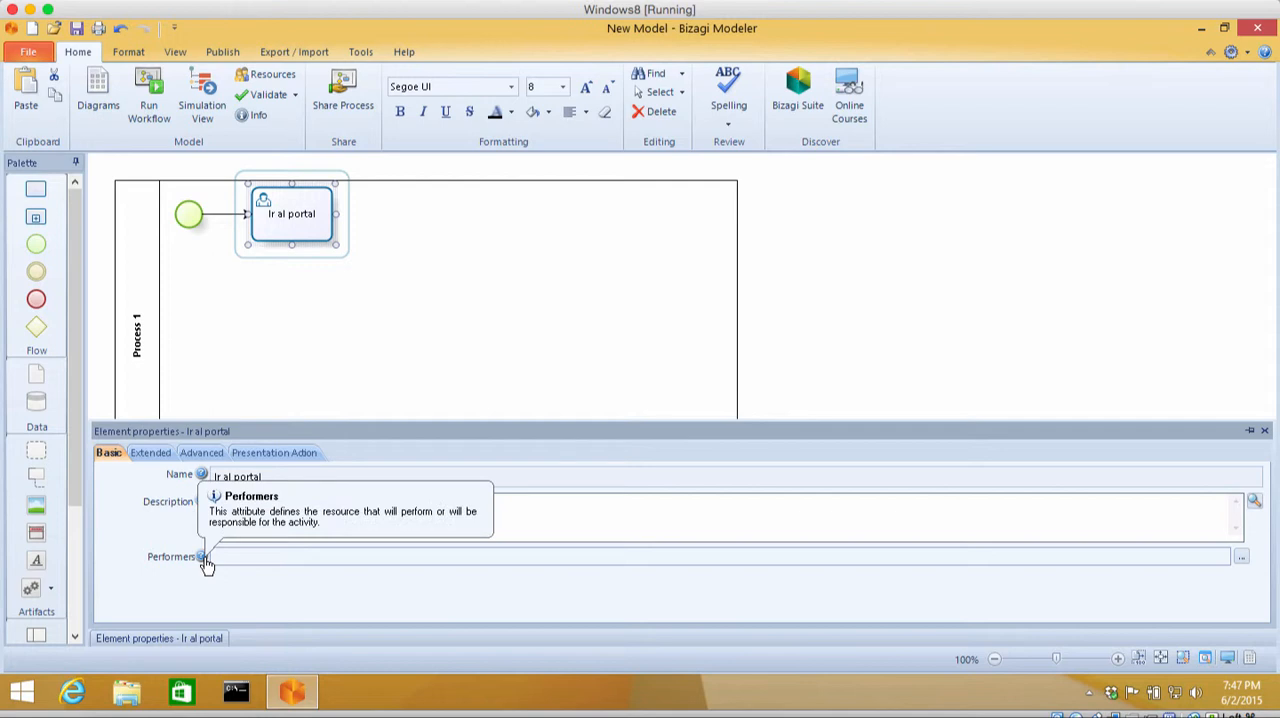
{"action": "left_click", "coordinate": [1242, 558]}
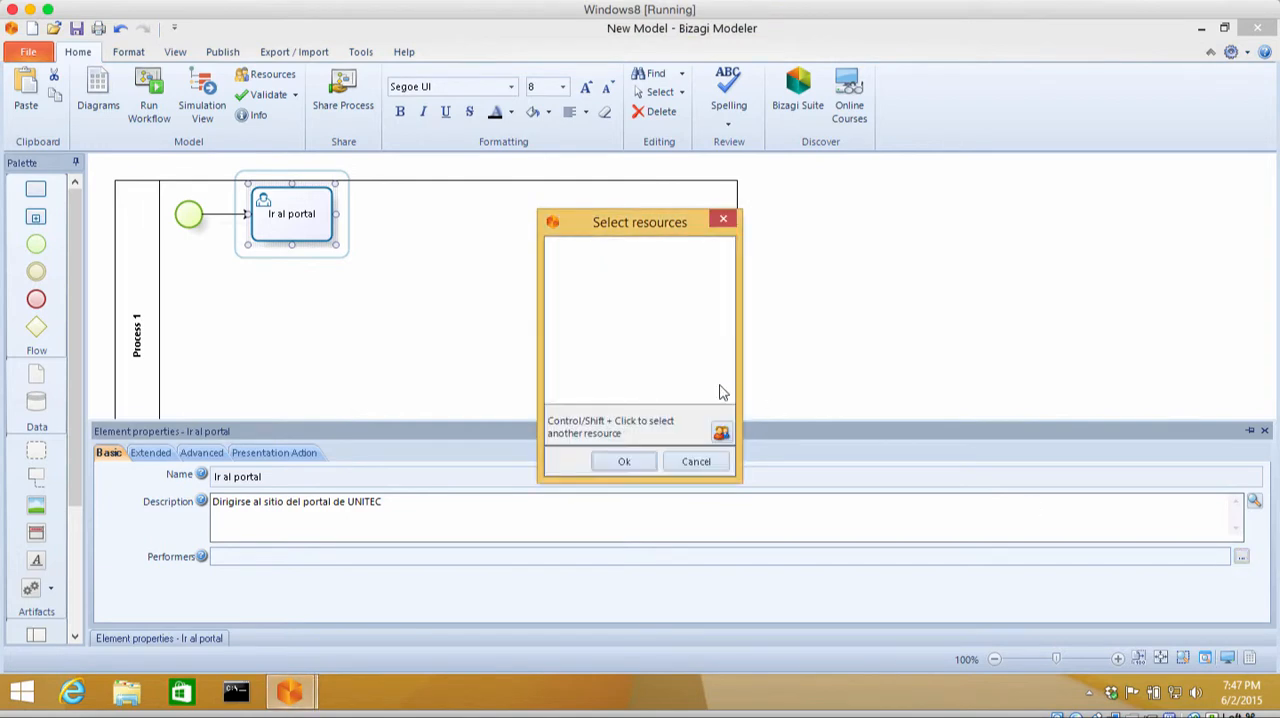
{"action": "left_click", "coordinate": [724, 438]}
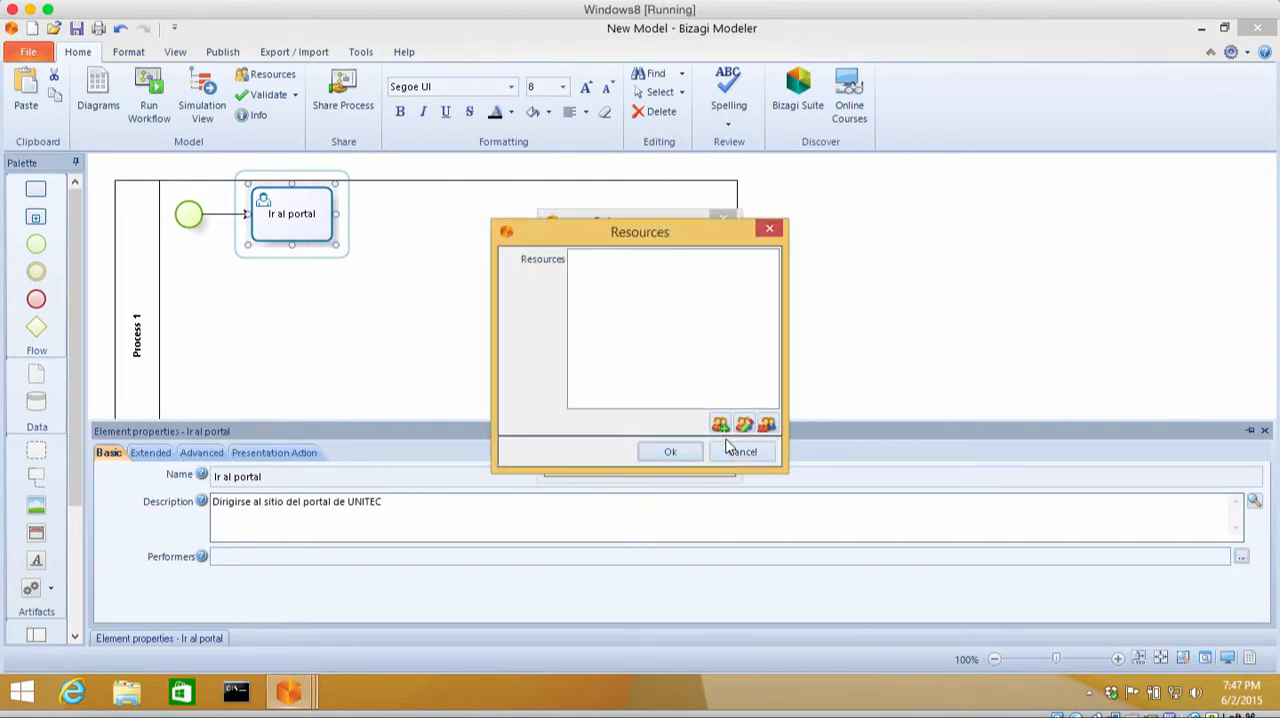
{"action": "left_click", "coordinate": [720, 425]}
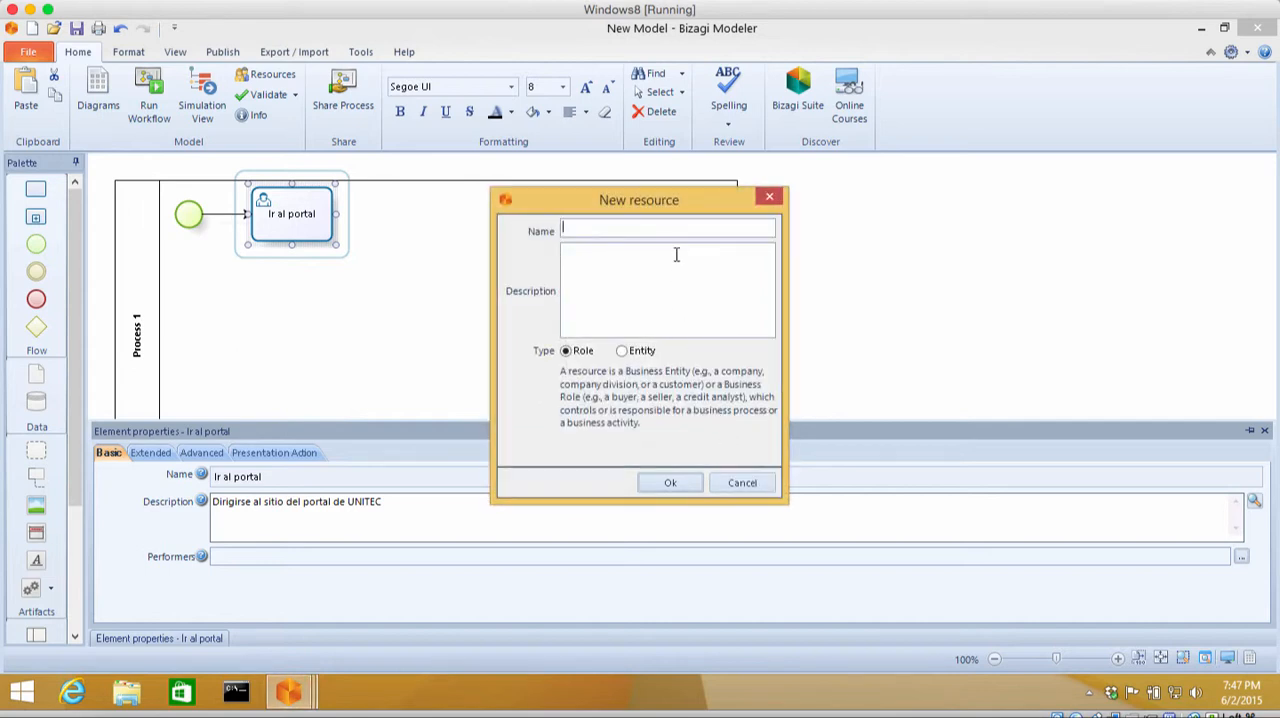
{"action": "type", "text": "Alumno"}
{"action": "left_click", "coordinate": [675, 272]}
{"action": "type", "text": "Alumno de maestria de"}
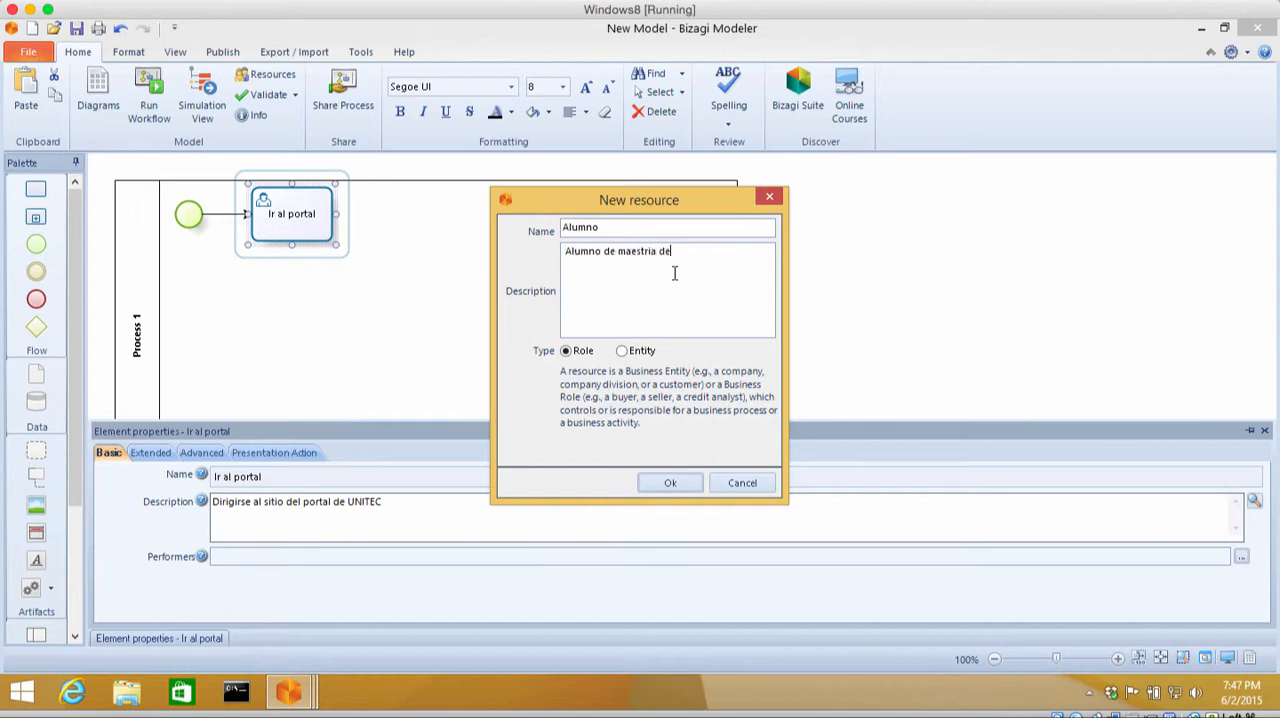
{"action": "type", "text": " UNITEC"}
{"action": "left_click", "coordinate": [633, 355]}
{"action": "left_click", "coordinate": [567, 352]}
{"action": "left_click", "coordinate": [652, 484]}
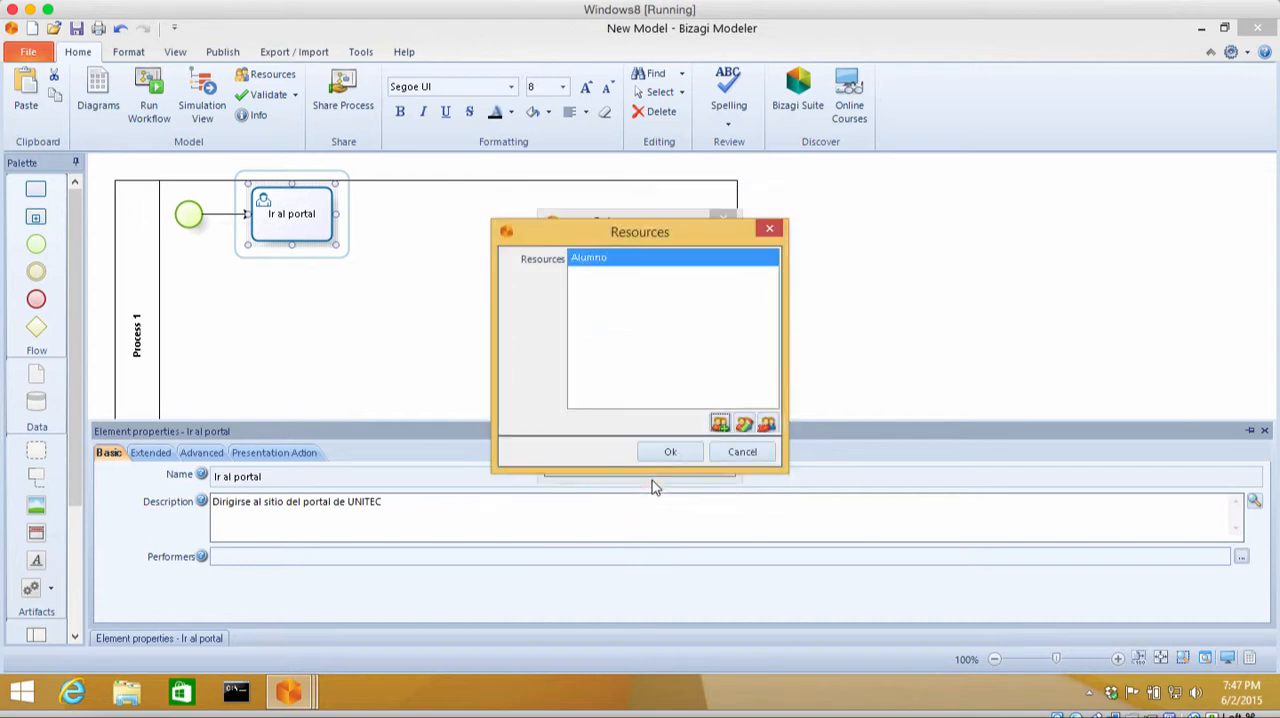
Step: Add a second resource named "Sistema de UNITEC" with the description "Sistema de Registros" and type Role
{"action": "left_click", "coordinate": [721, 425]}
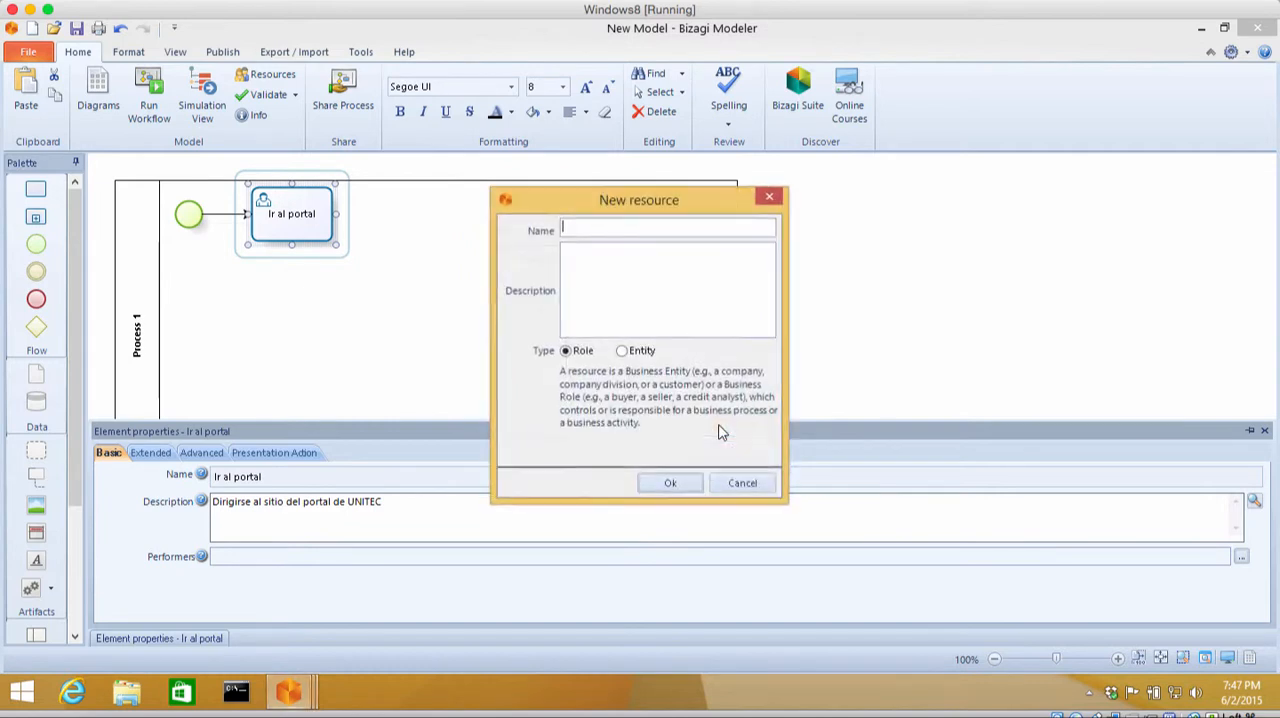
{"action": "type", "text": "S"}
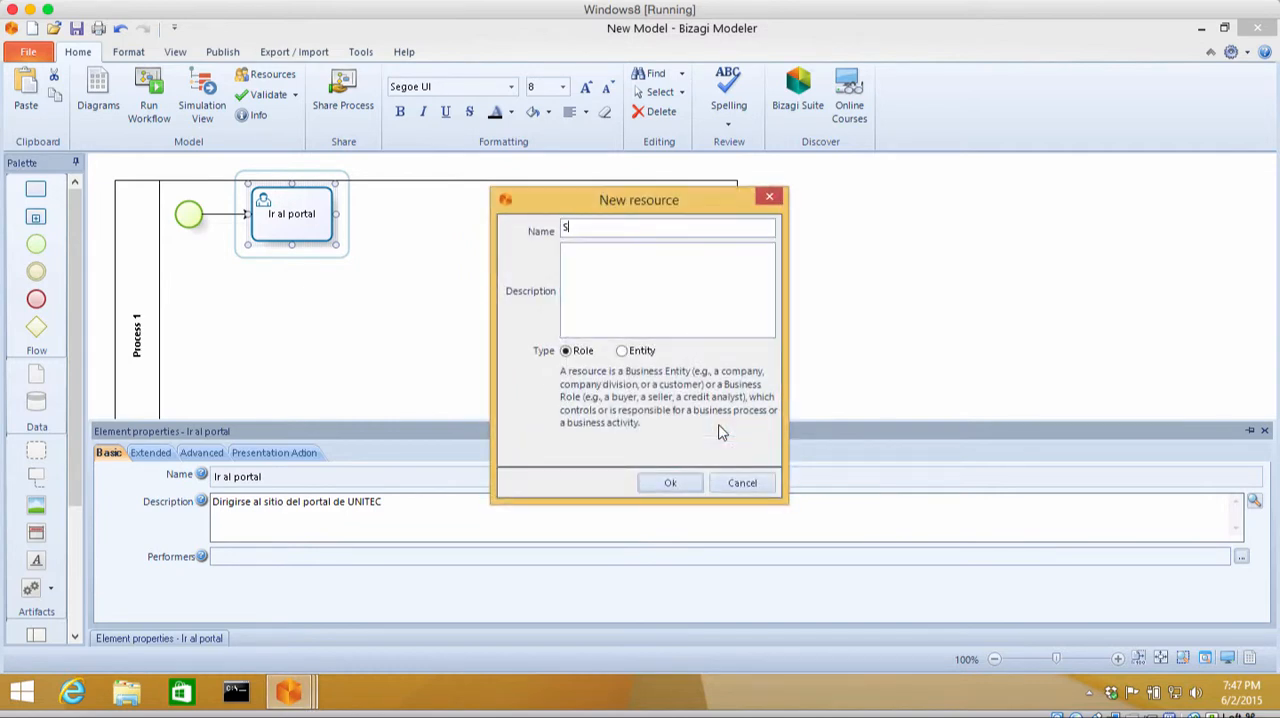
{"action": "type", "text": "istema de UNITEC"}
{"action": "left_click", "coordinate": [641, 286]}
{"action": "type", "text": "Sistema d"}
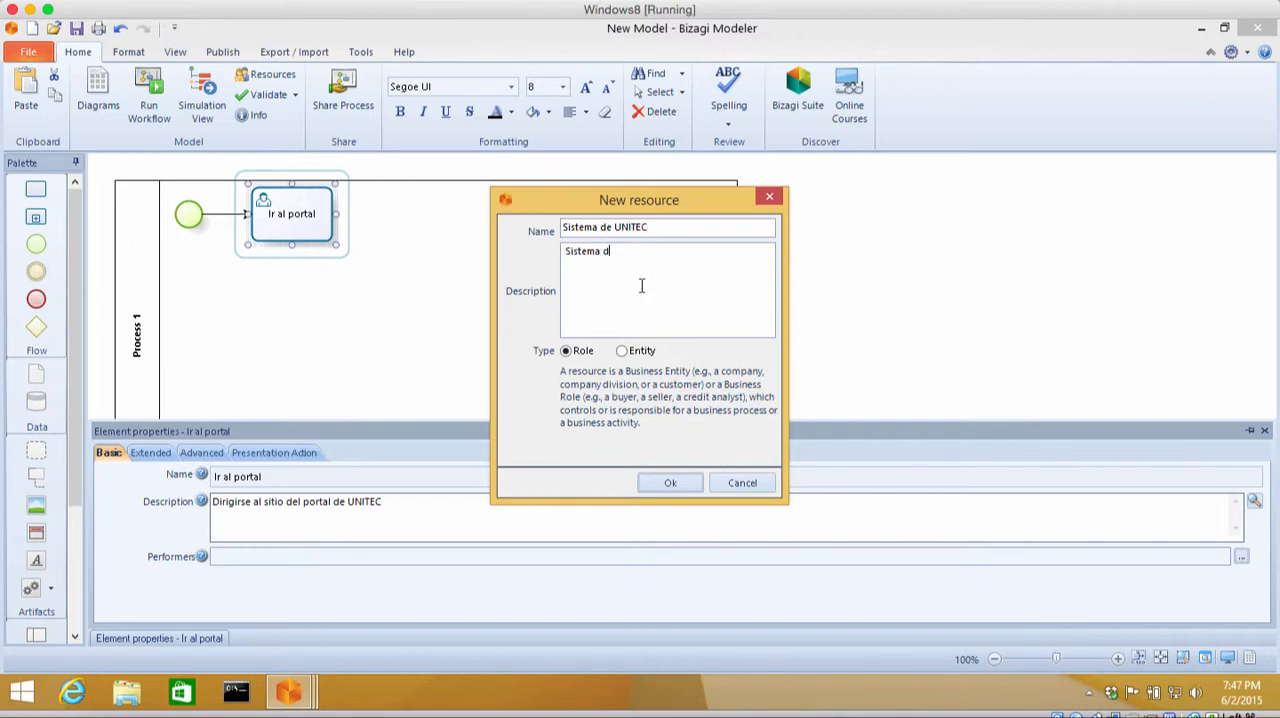
{"action": "type", "text": "e Registros"}
{"action": "left_click", "coordinate": [681, 488]}
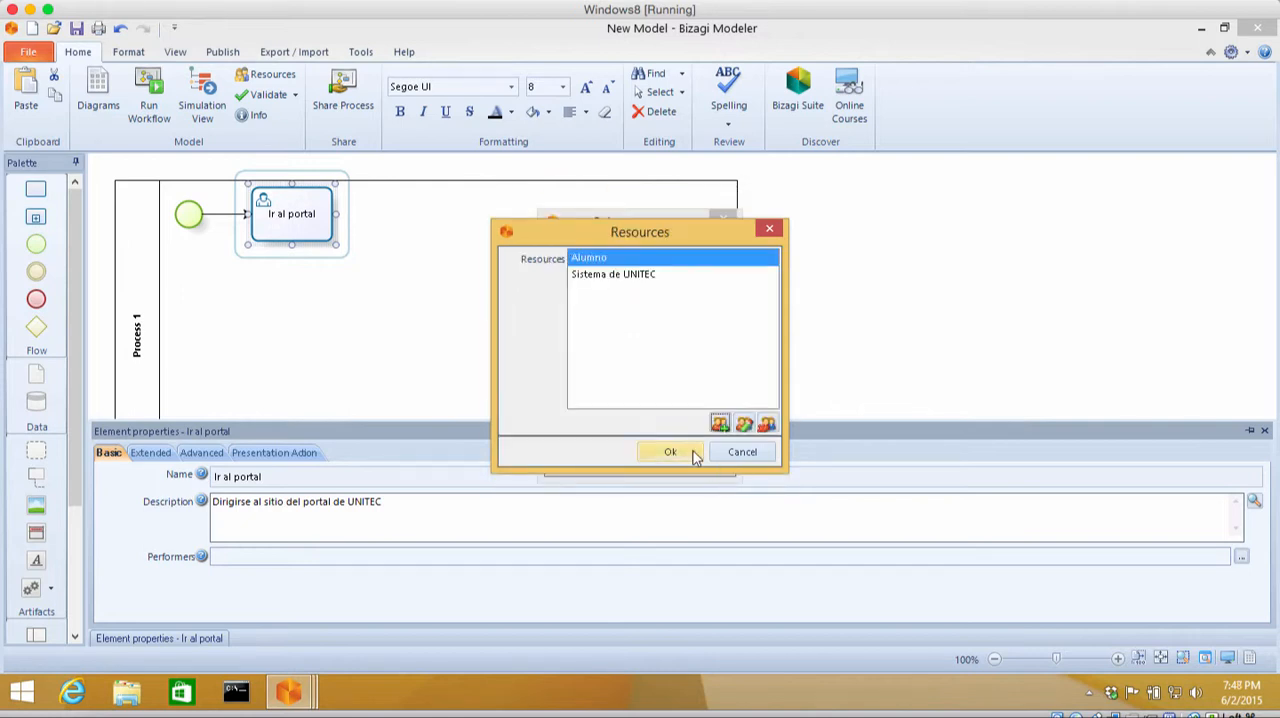
Step: Accept the resource list and assign Alumno as the performer of the "Ir al portal" task
{"action": "left_click", "coordinate": [624, 274]}
{"action": "left_click", "coordinate": [630, 259]}
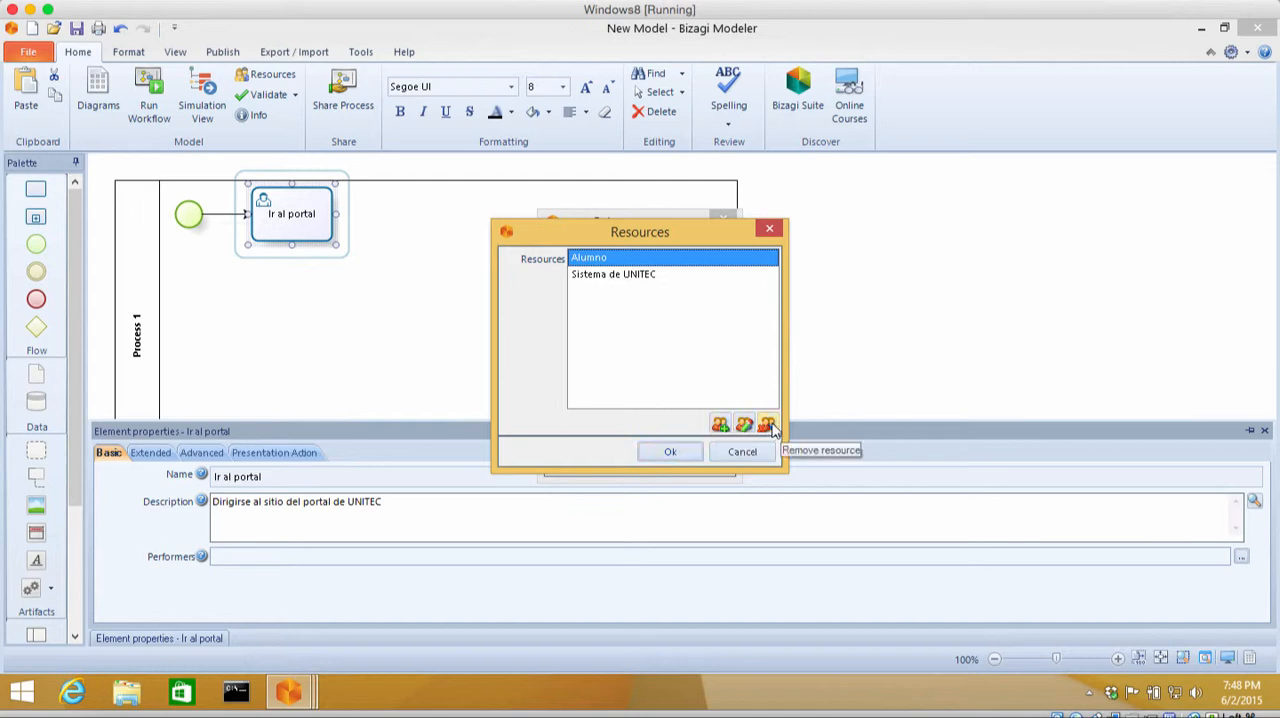
{"action": "left_click", "coordinate": [687, 457]}
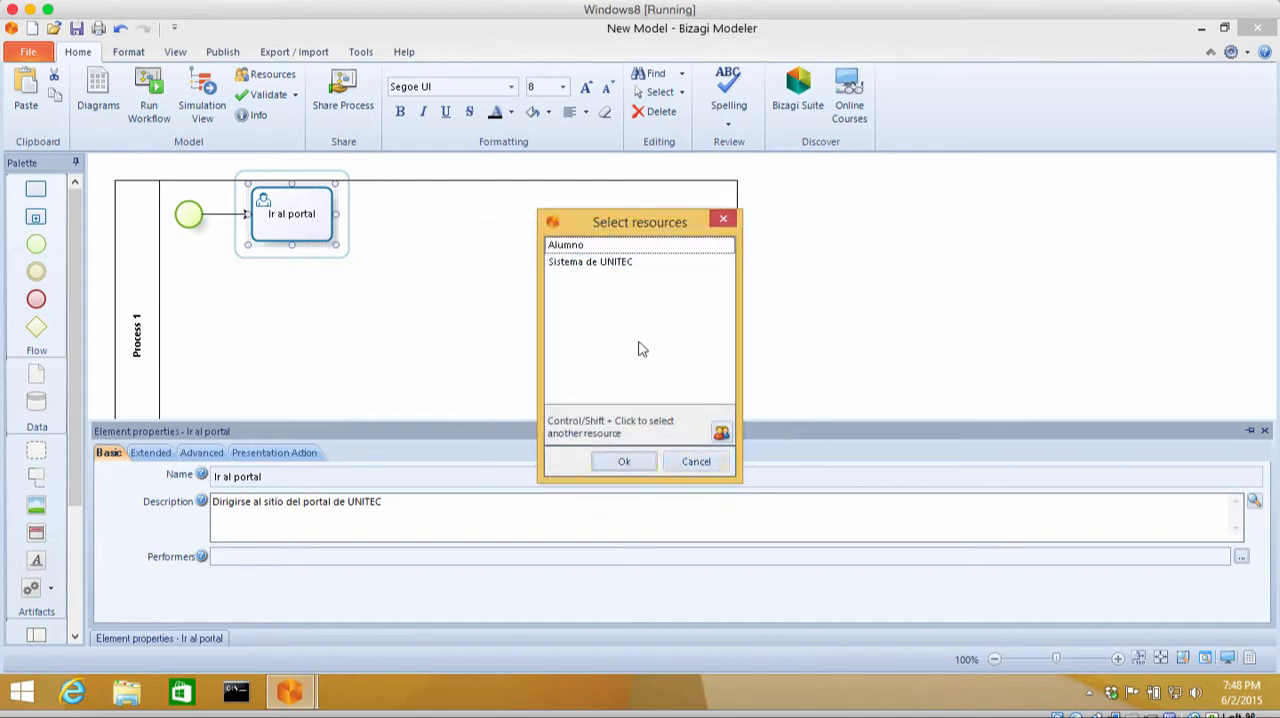
{"action": "left_click", "coordinate": [620, 247]}
{"action": "left_click", "coordinate": [619, 464]}
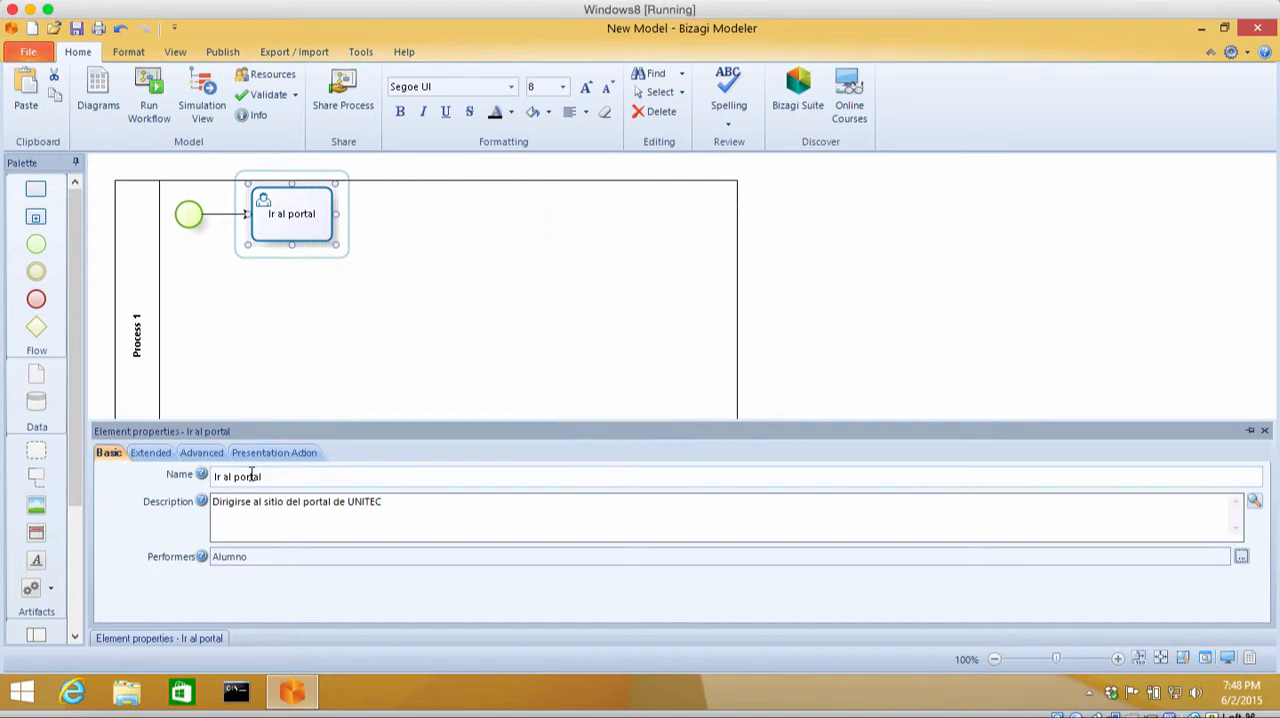
Step: Review the extended, advanced and presentation action properties of the "Ir al portal" task, returning to the basic ones
{"action": "left_click", "coordinate": [162, 455]}
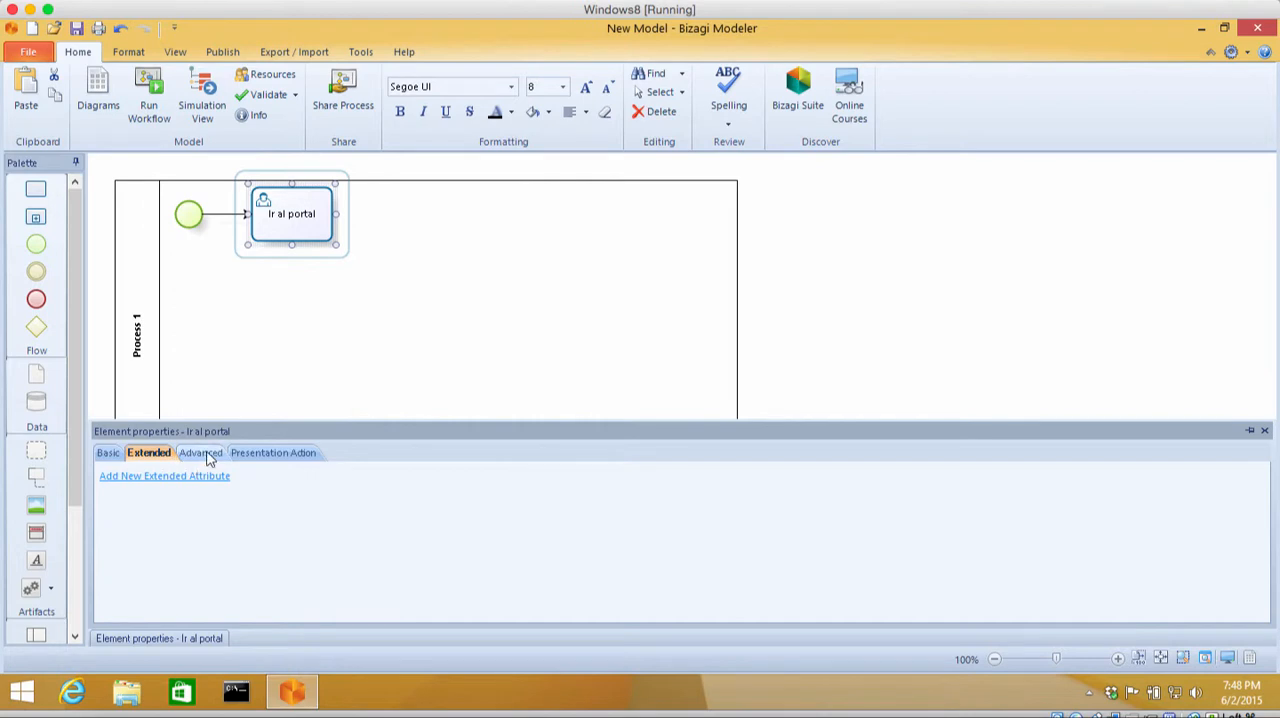
{"action": "left_click", "coordinate": [206, 455]}
{"action": "left_click", "coordinate": [266, 457]}
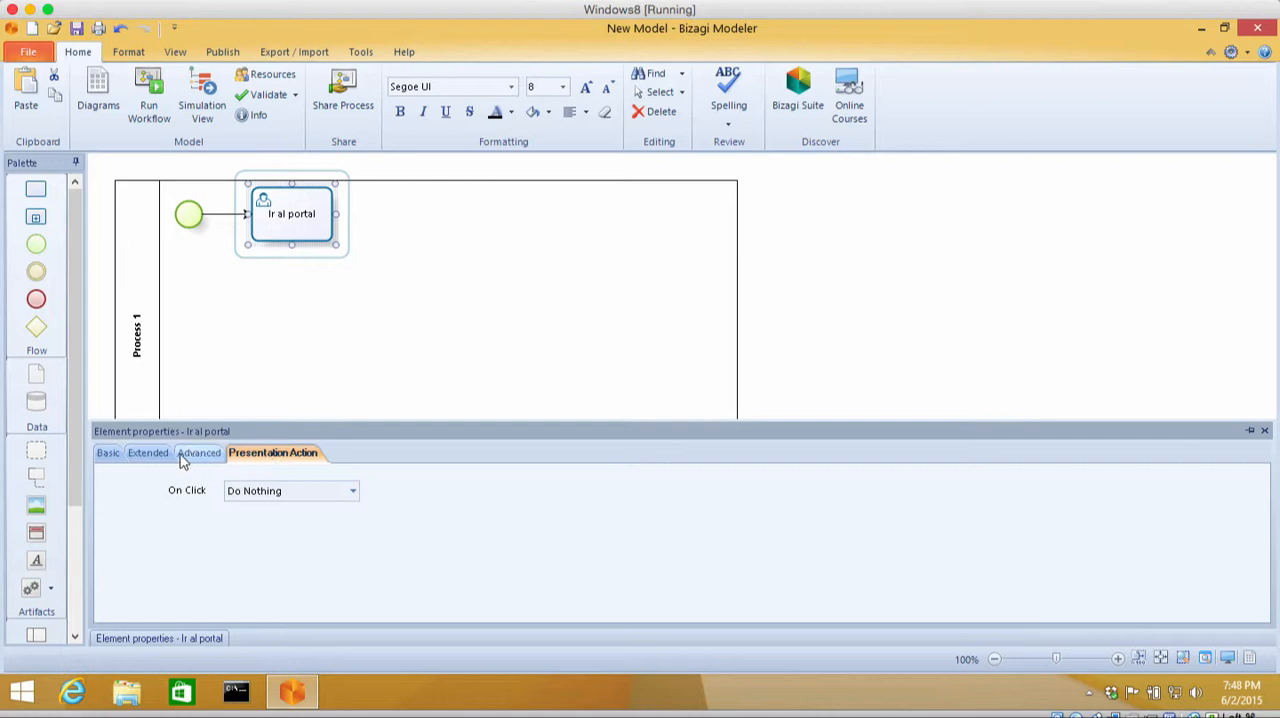
{"action": "left_click", "coordinate": [148, 454]}
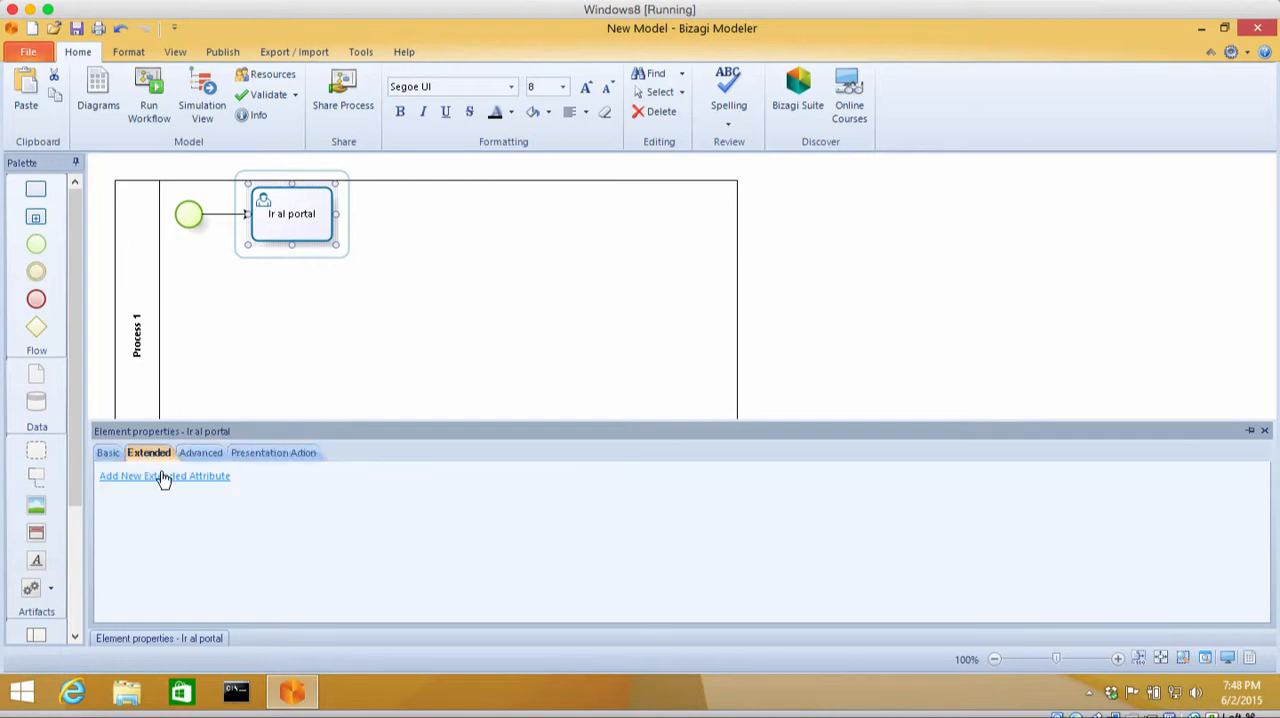
{"action": "left_click", "coordinate": [108, 453]}
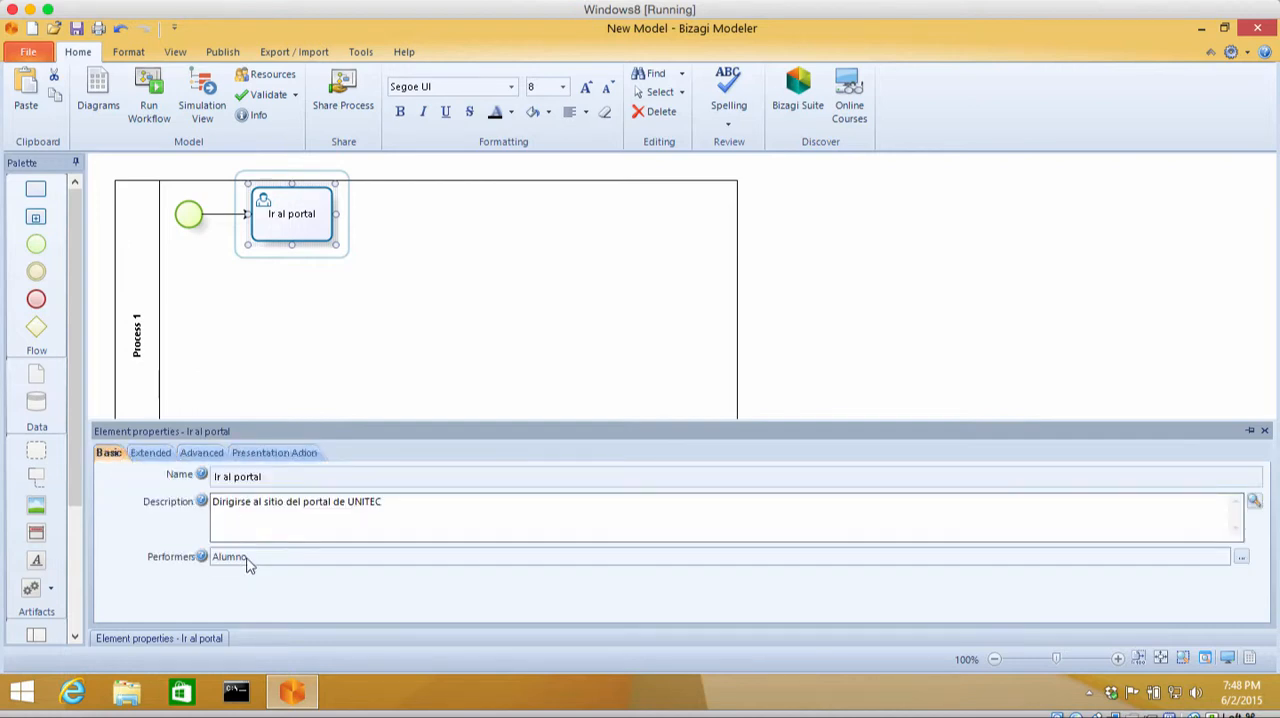
Step: Start a new extended attribute of type URL for the "Ir al portal" task and name it "Portal de UNITEC"
{"action": "left_click", "coordinate": [153, 453]}
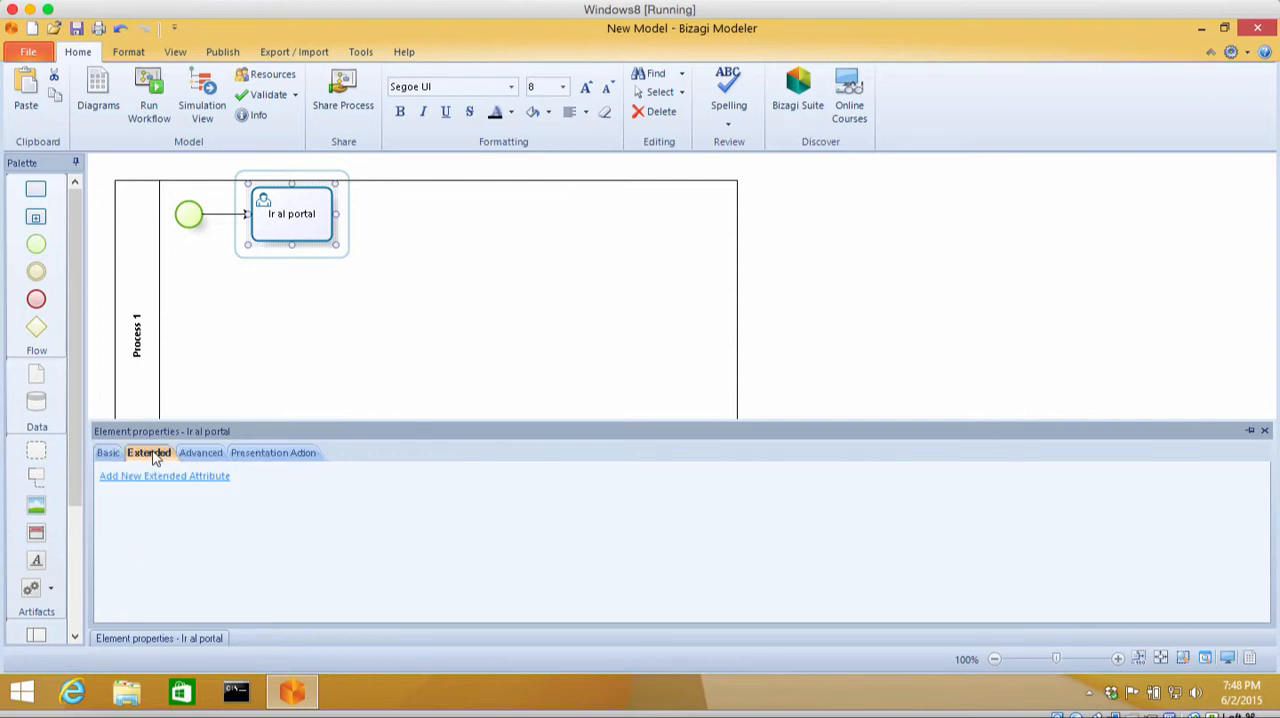
{"action": "left_click", "coordinate": [156, 477]}
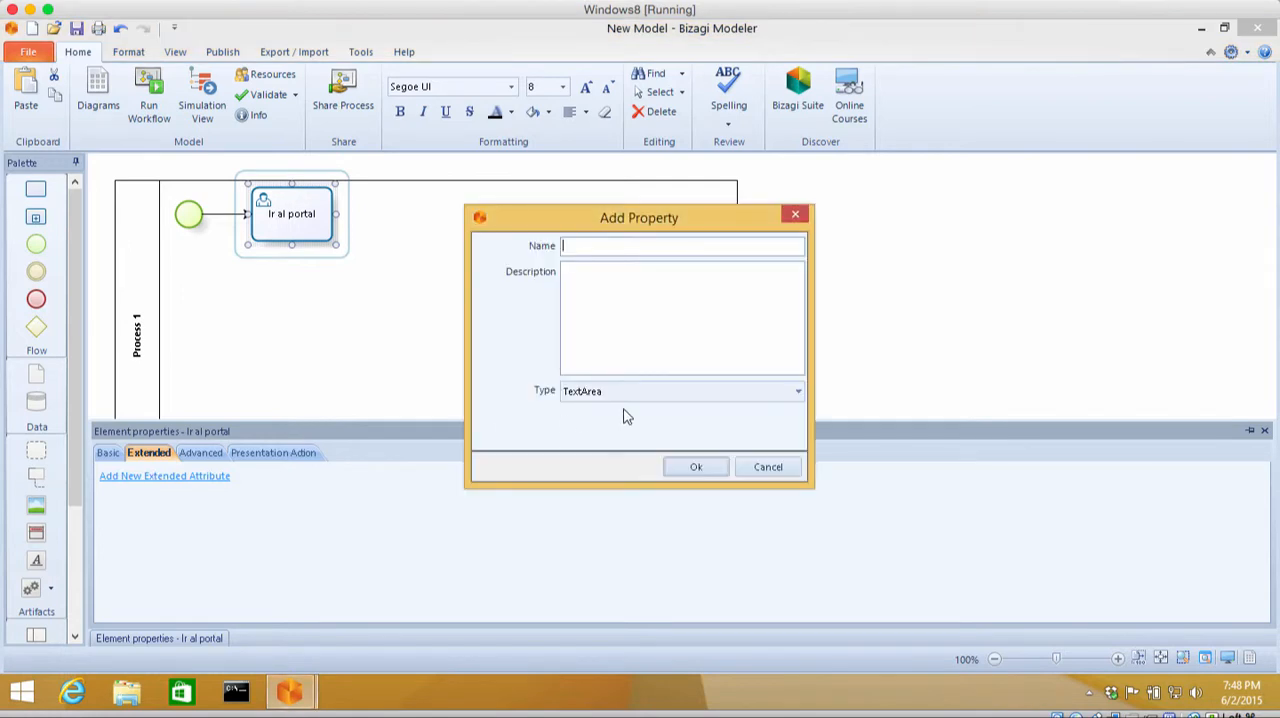
{"action": "left_click", "coordinate": [668, 393]}
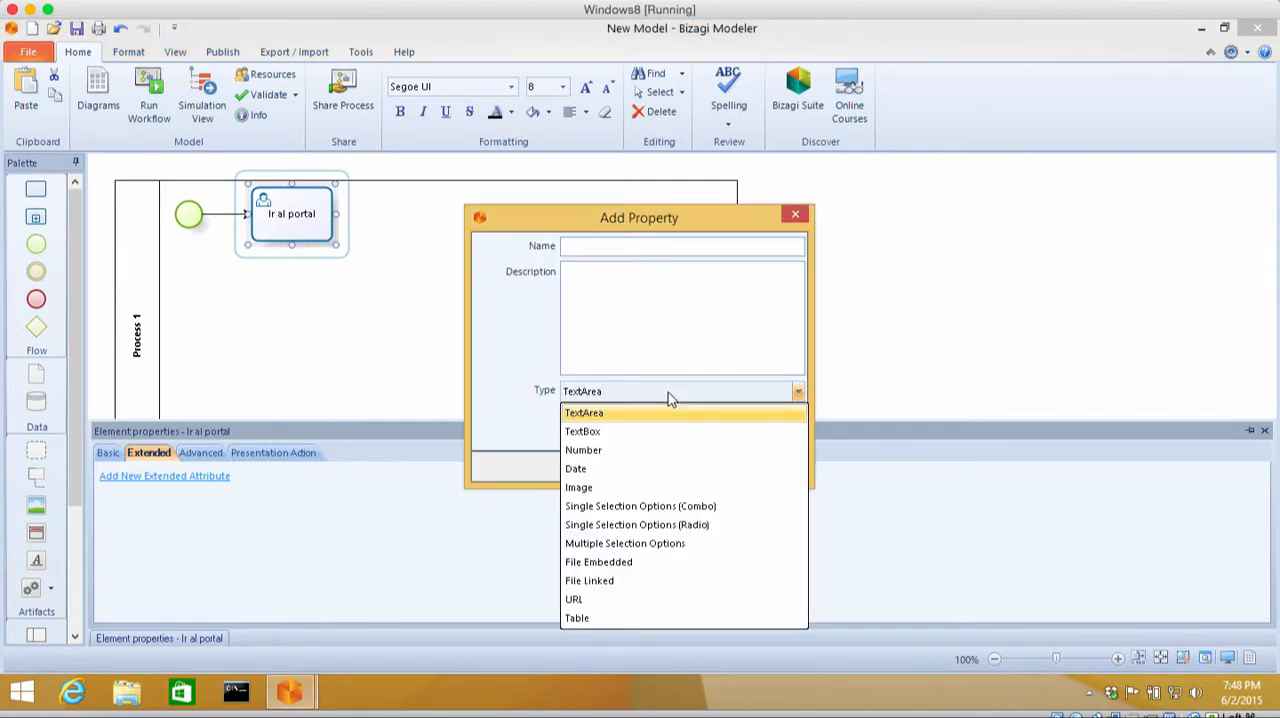
{"action": "left_click", "coordinate": [590, 601]}
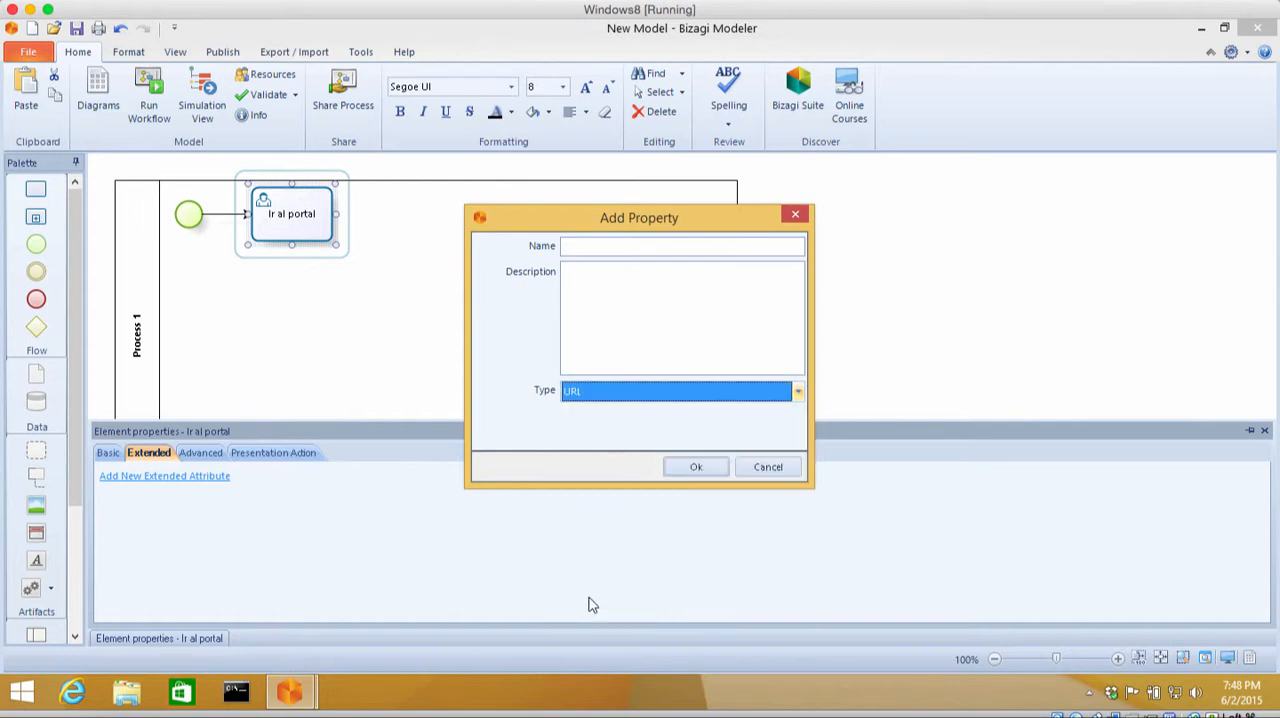
{"action": "left_click", "coordinate": [623, 249]}
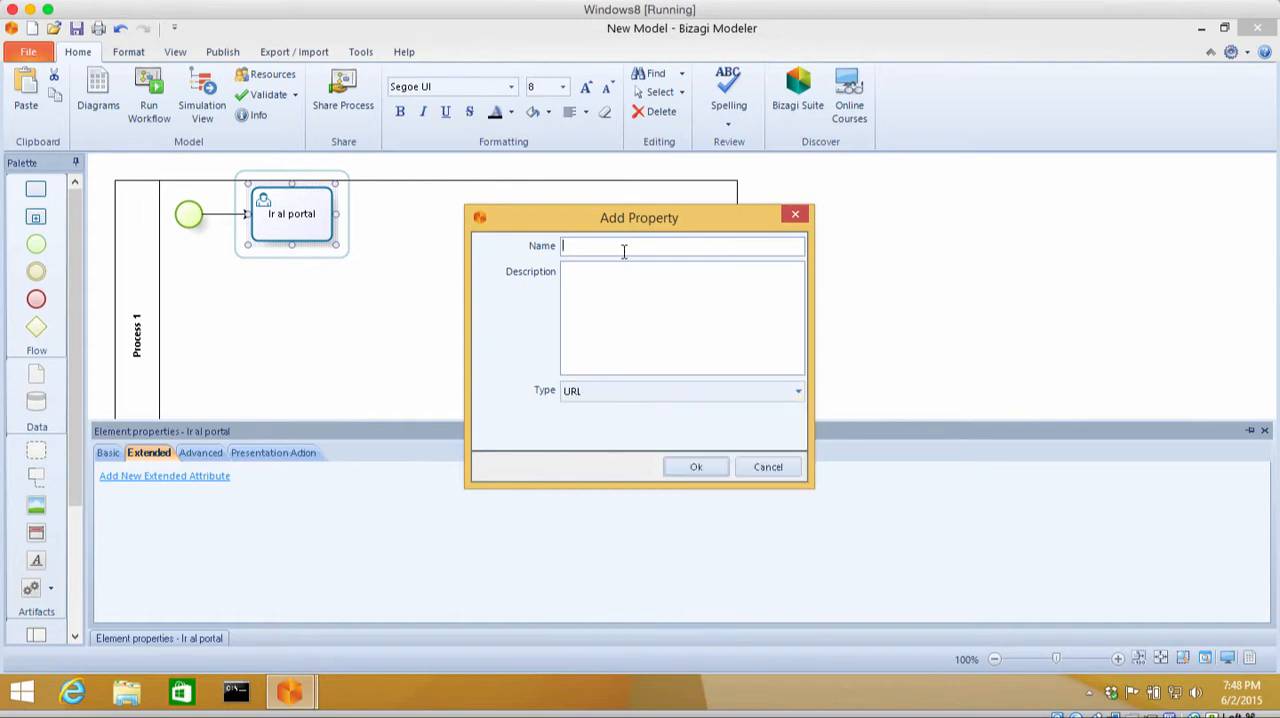
{"action": "type", "text": "Portal de UN"}
{"action": "type", "text": "ITEC"}
{"action": "type", "text": "http:"}
{"action": "type", "text": "//portal.un"}
{"action": "type", "text": "itec.ed"}
{"action": "type", "text": "u"}
{"action": "left_click", "coordinate": [649, 392]}
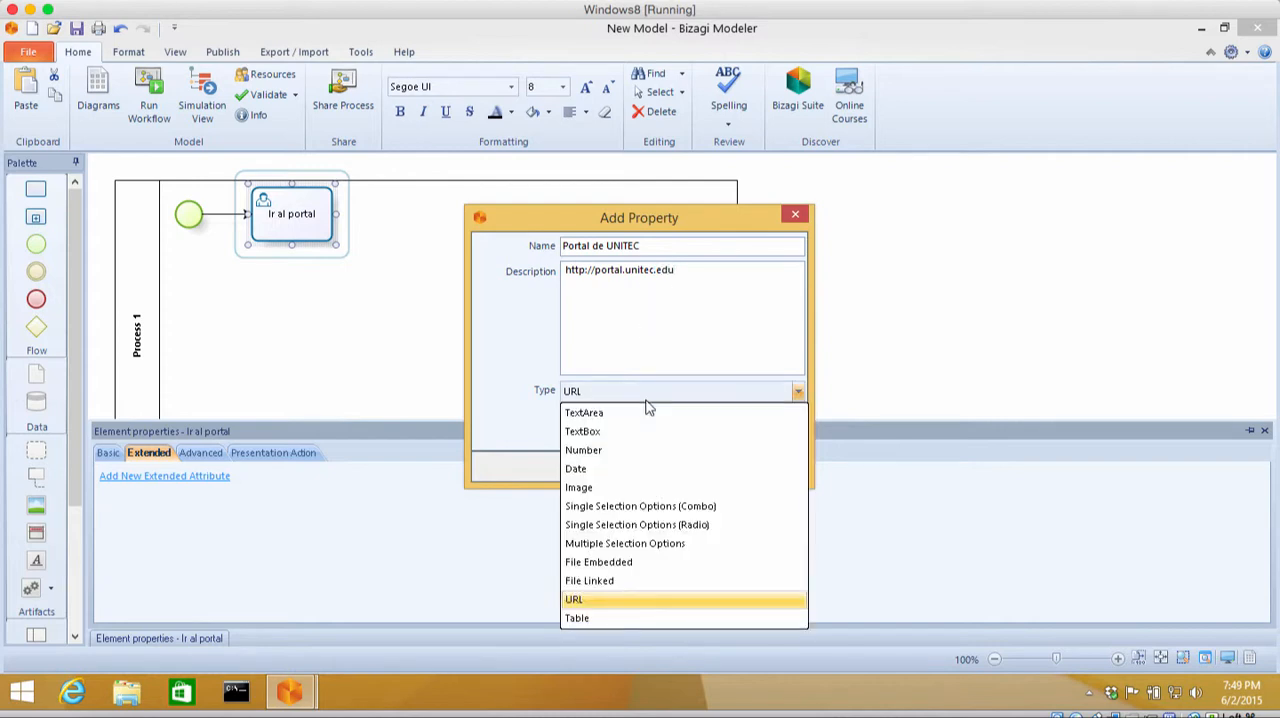
{"action": "left_click", "coordinate": [647, 401]}
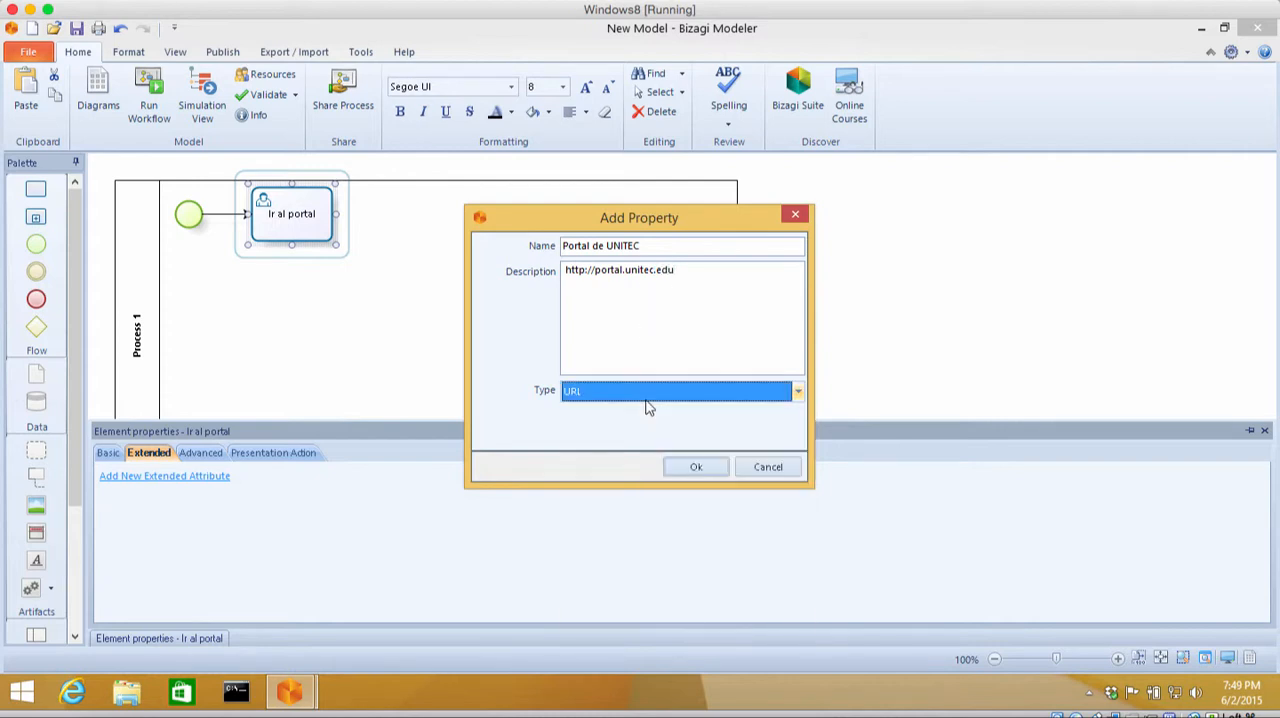
{"action": "left_click", "coordinate": [708, 468]}
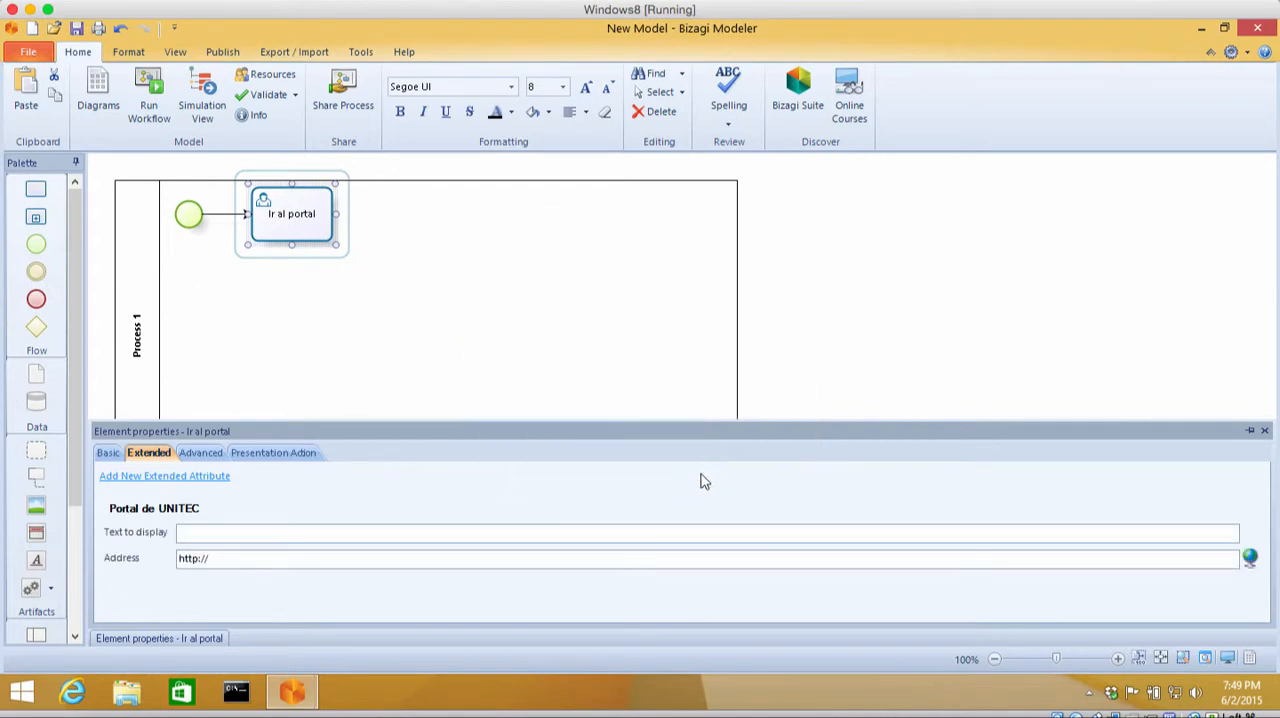
{"action": "left_click", "coordinate": [312, 536]}
{"action": "type", "text": "porta"}
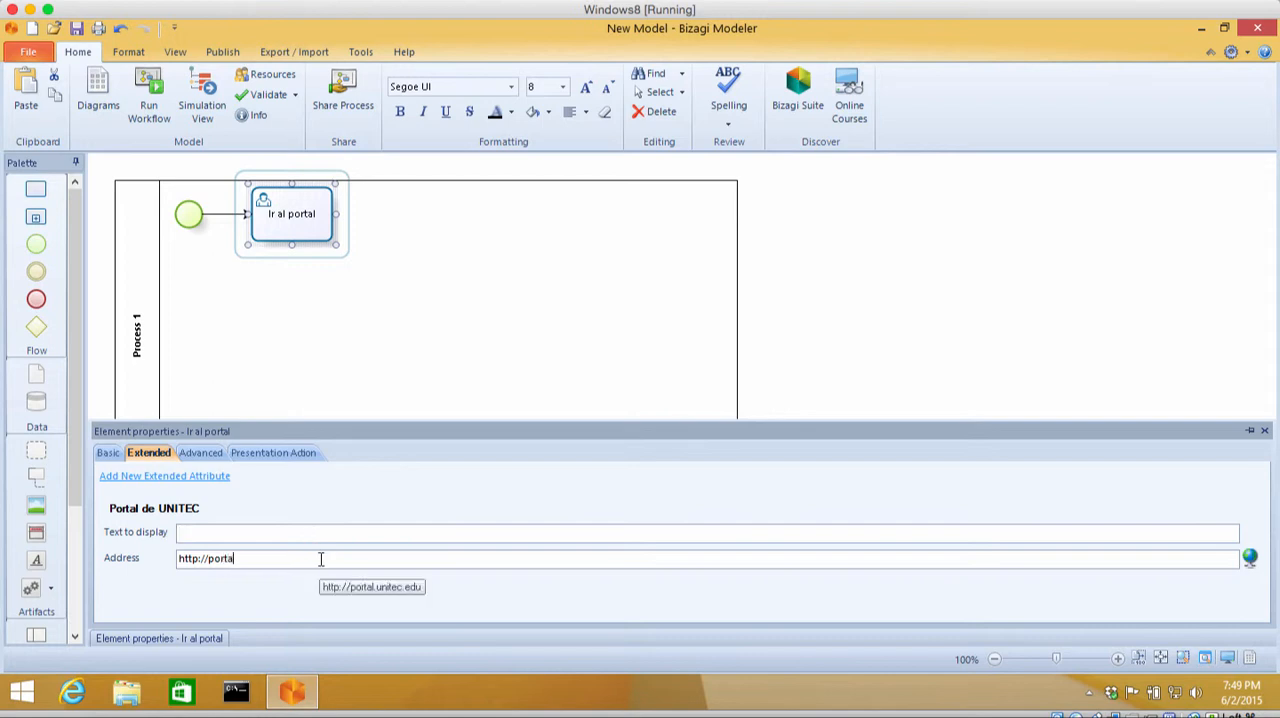
{"action": "type", "text": "l.unitec.edu"}
{"action": "left_click", "coordinate": [268, 531]}
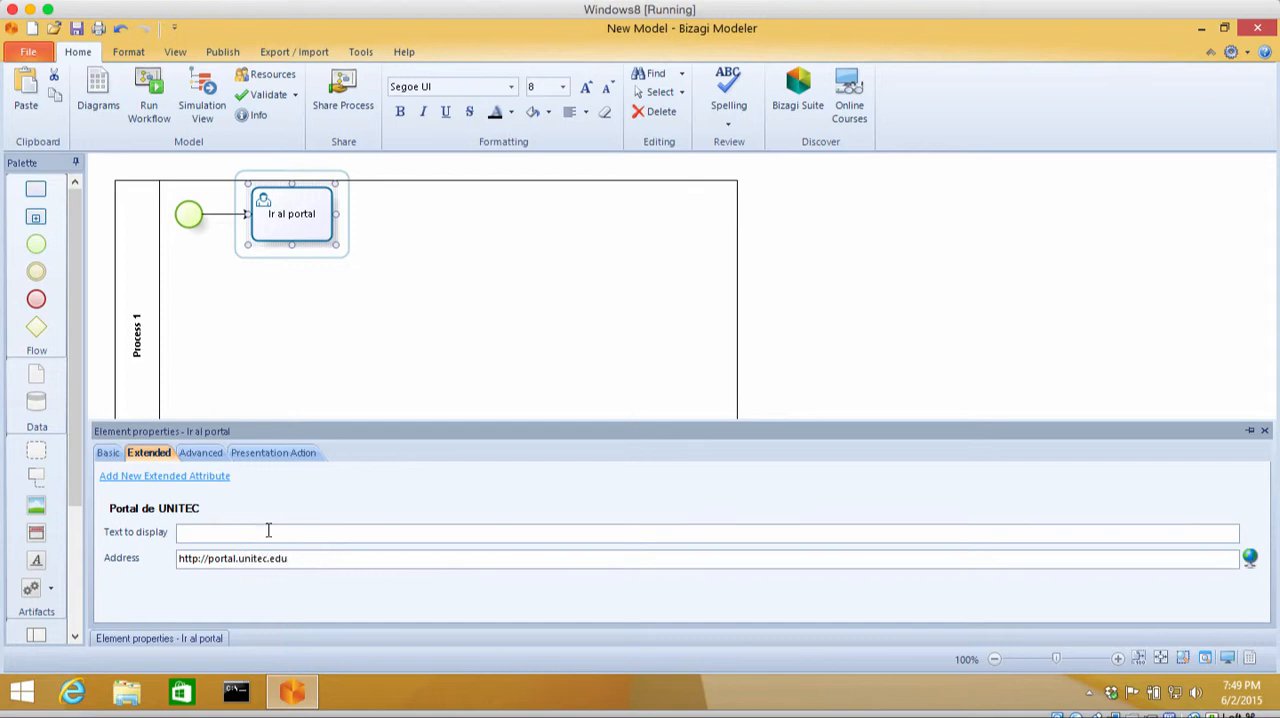
{"action": "type", "text": "Sitio Web de Unitec"}
{"action": "left_click", "coordinate": [110, 455]}
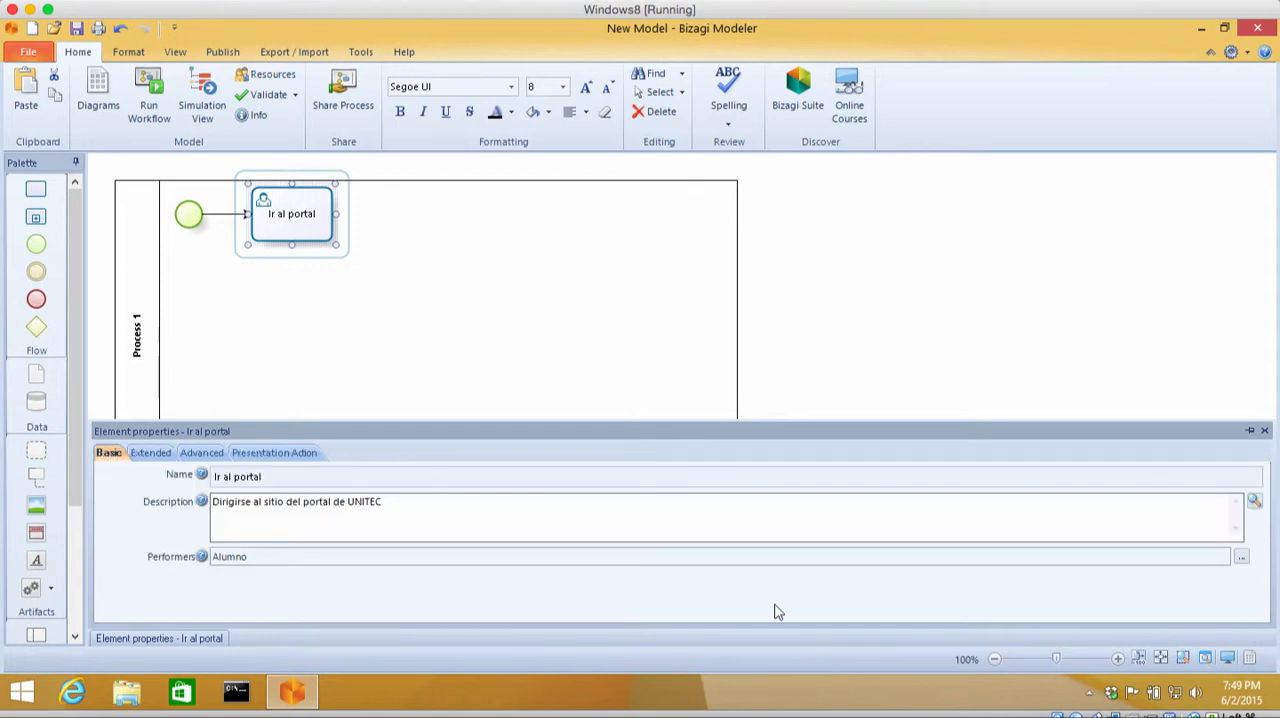
{"action": "left_click", "coordinate": [628, 302]}
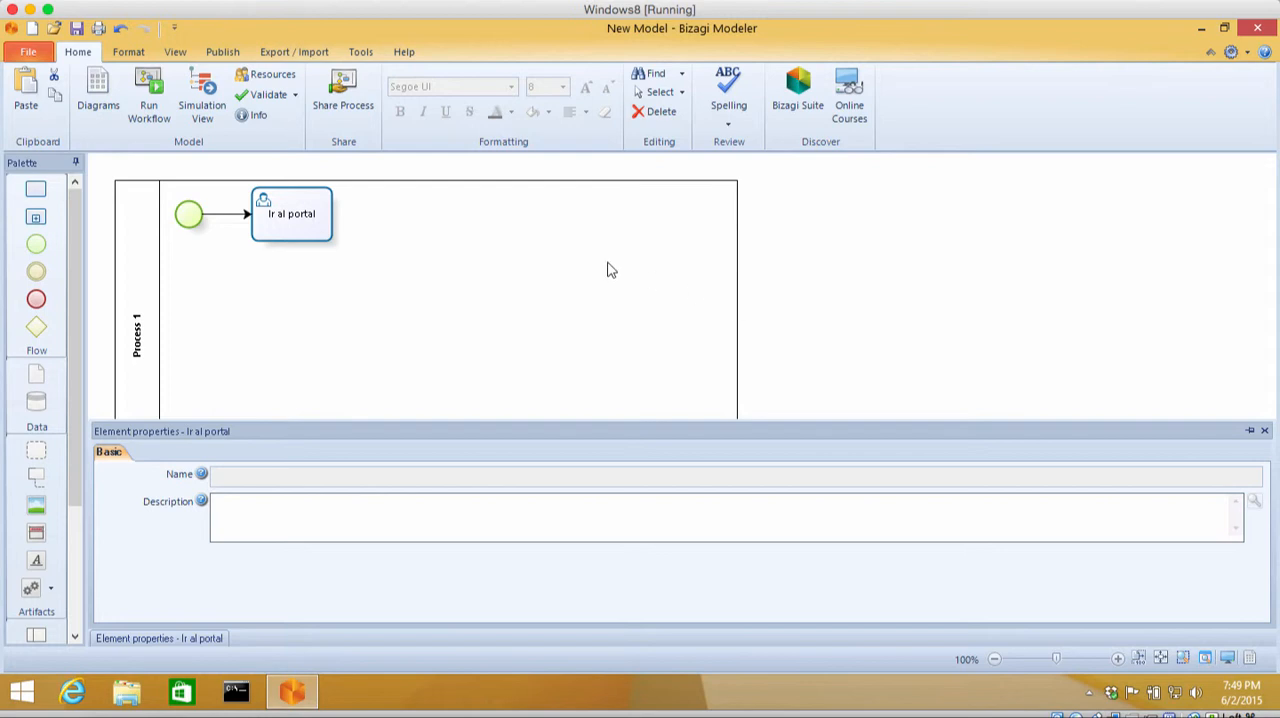
Step: Add a task connected after "Ir al portal" and name it "Ingresar usuario y password"
{"action": "left_click", "coordinate": [305, 215]}
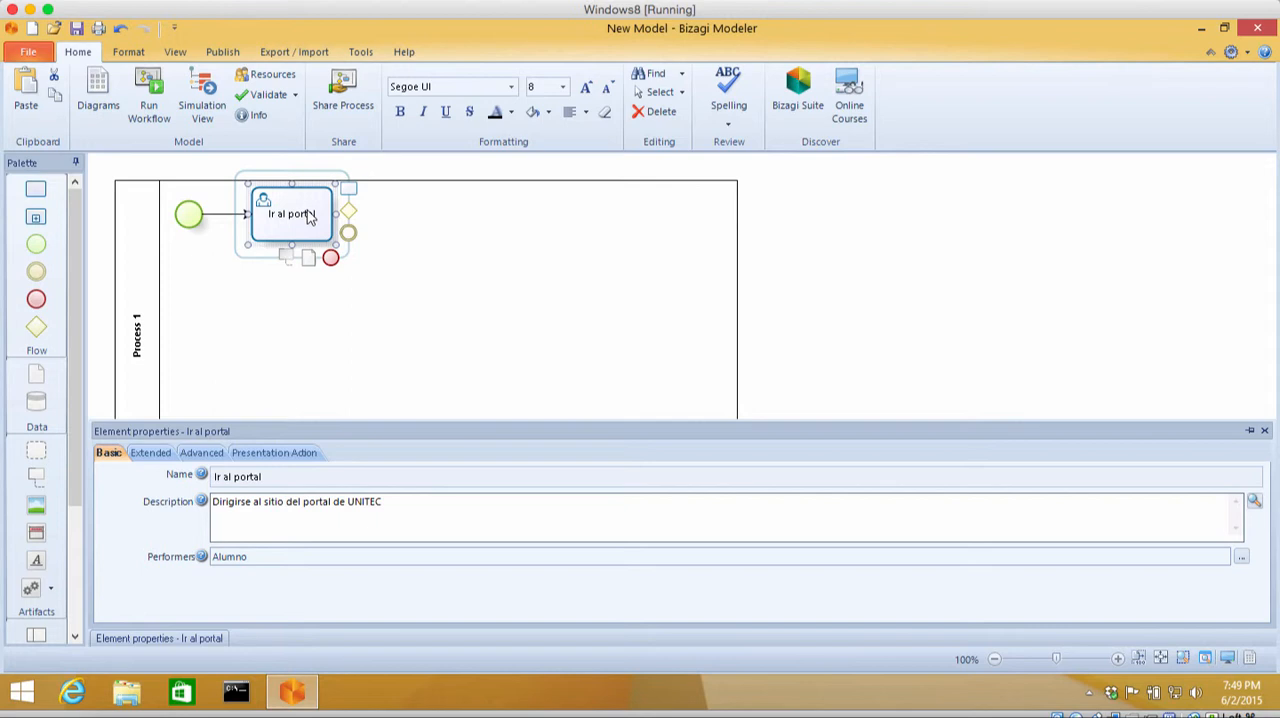
{"action": "left_click_drag", "start_coordinate": [349, 192], "coordinate": [426, 214]}
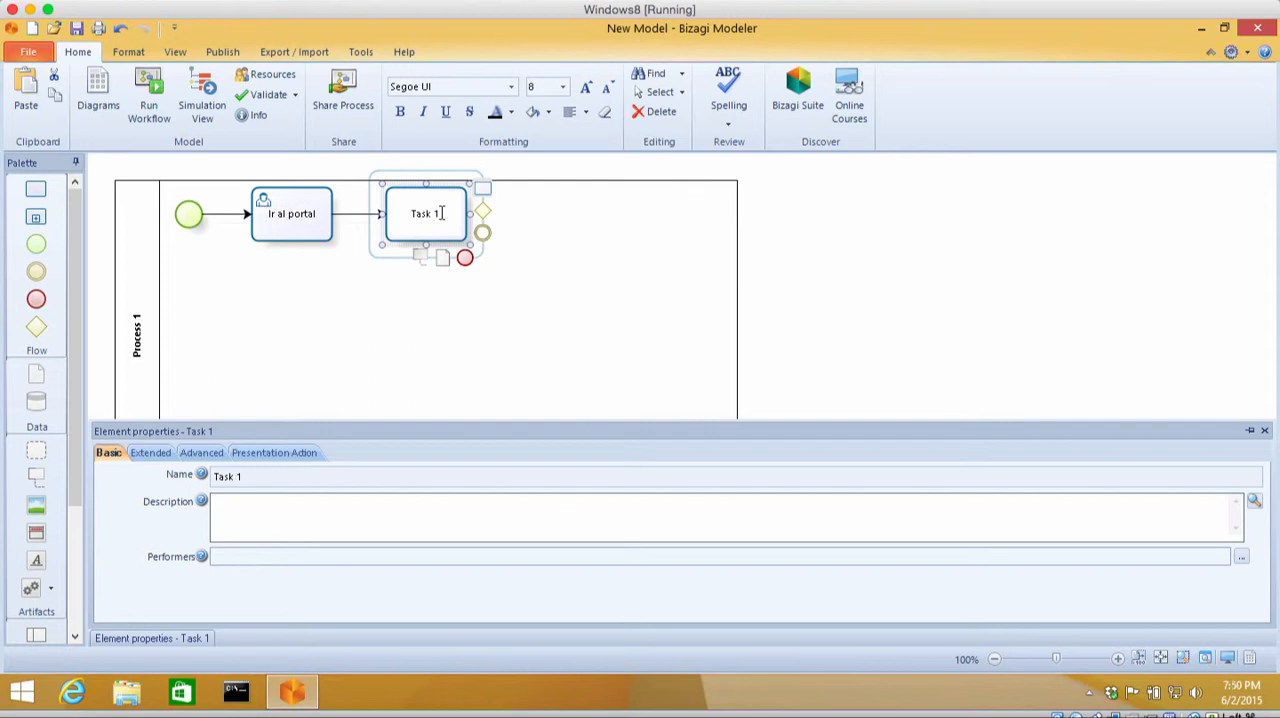
{"action": "double_click", "coordinate": [441, 213]}
{"action": "key", "text": "BackSpace"}
{"action": "type", "text": "Ingresar usuario y password"}
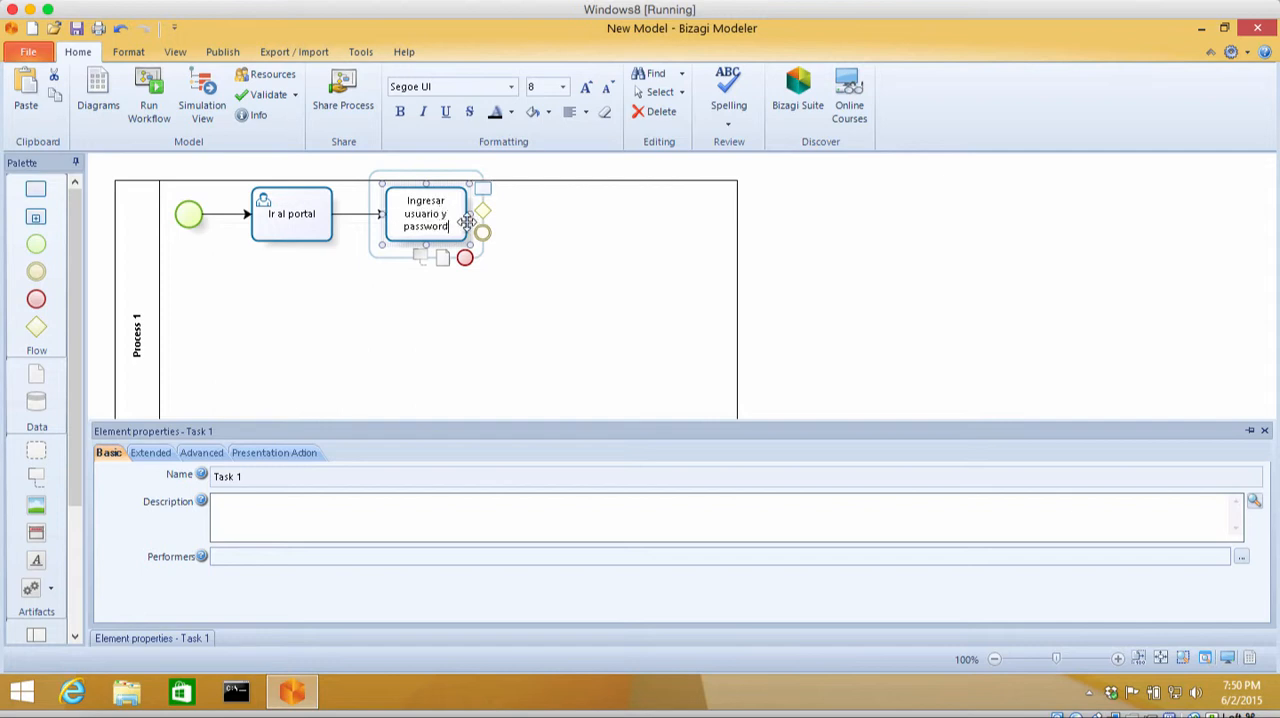
{"action": "left_click", "coordinate": [467, 221]}
Step: Change the "Ingresar usuario y password" task's type to User Task
{"action": "right_click", "coordinate": [468, 228]}
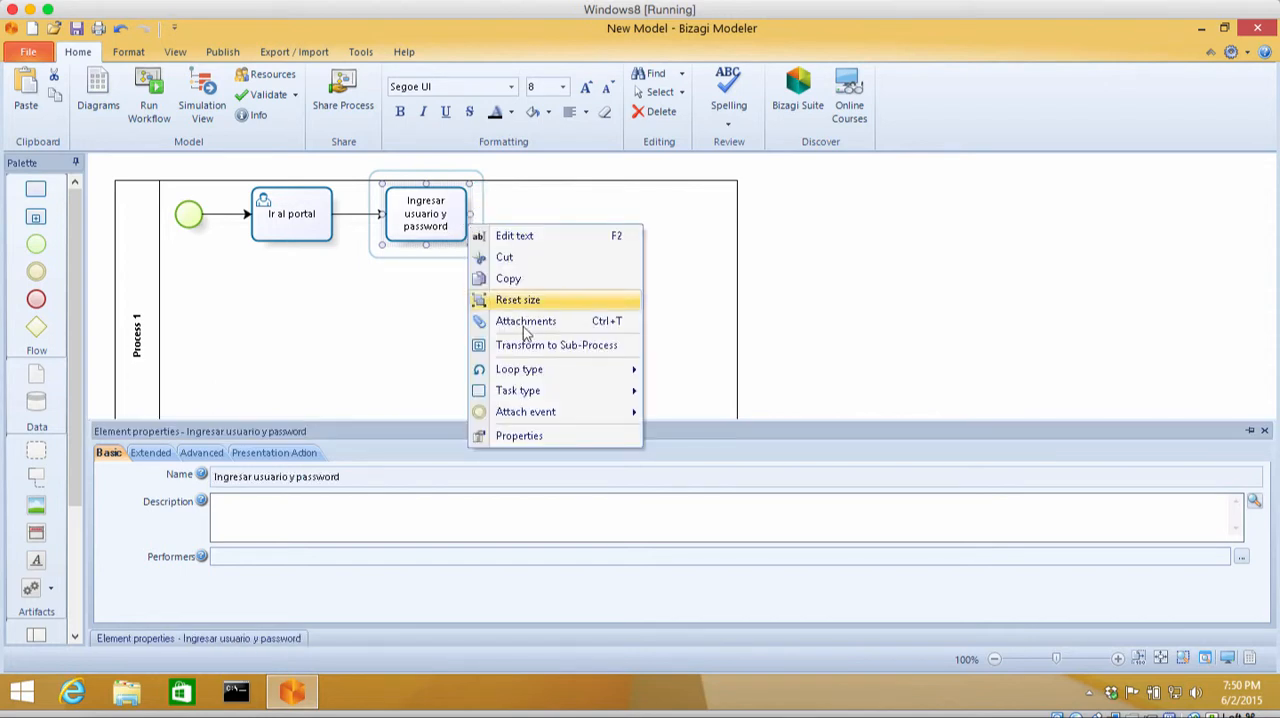
{"action": "mouse_move", "coordinate": [594, 392]}
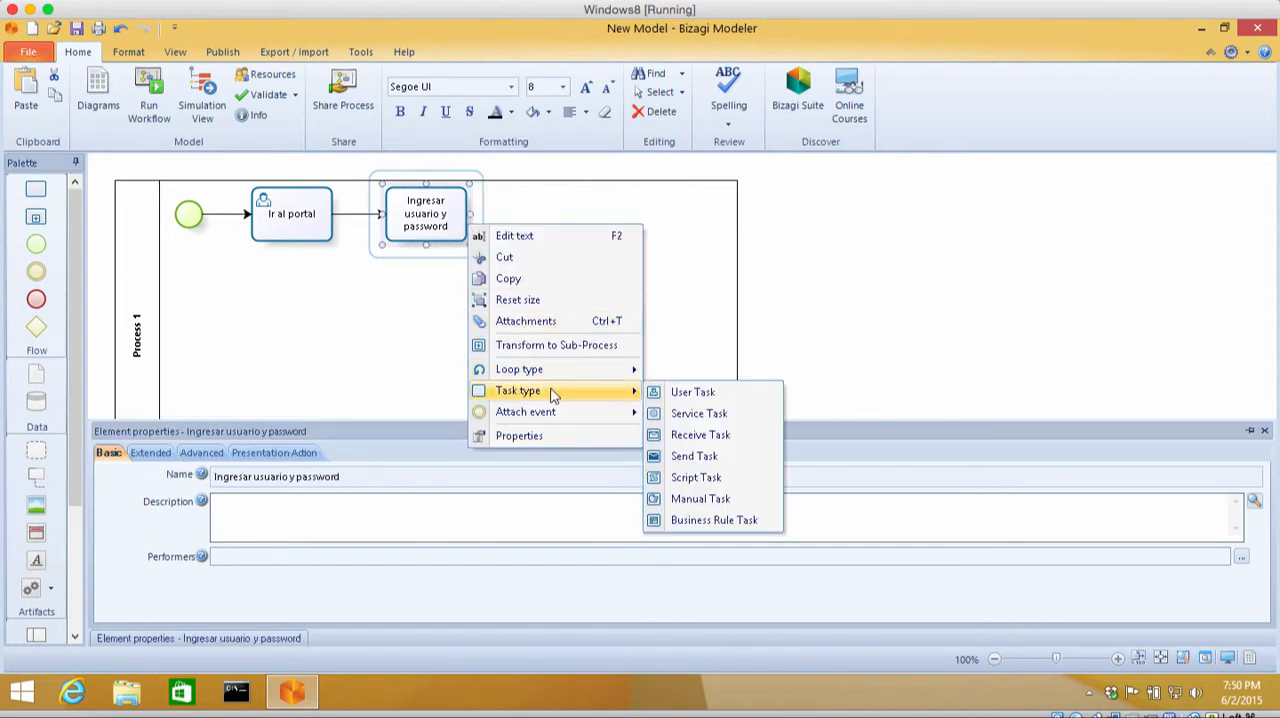
{"action": "left_click", "coordinate": [690, 392]}
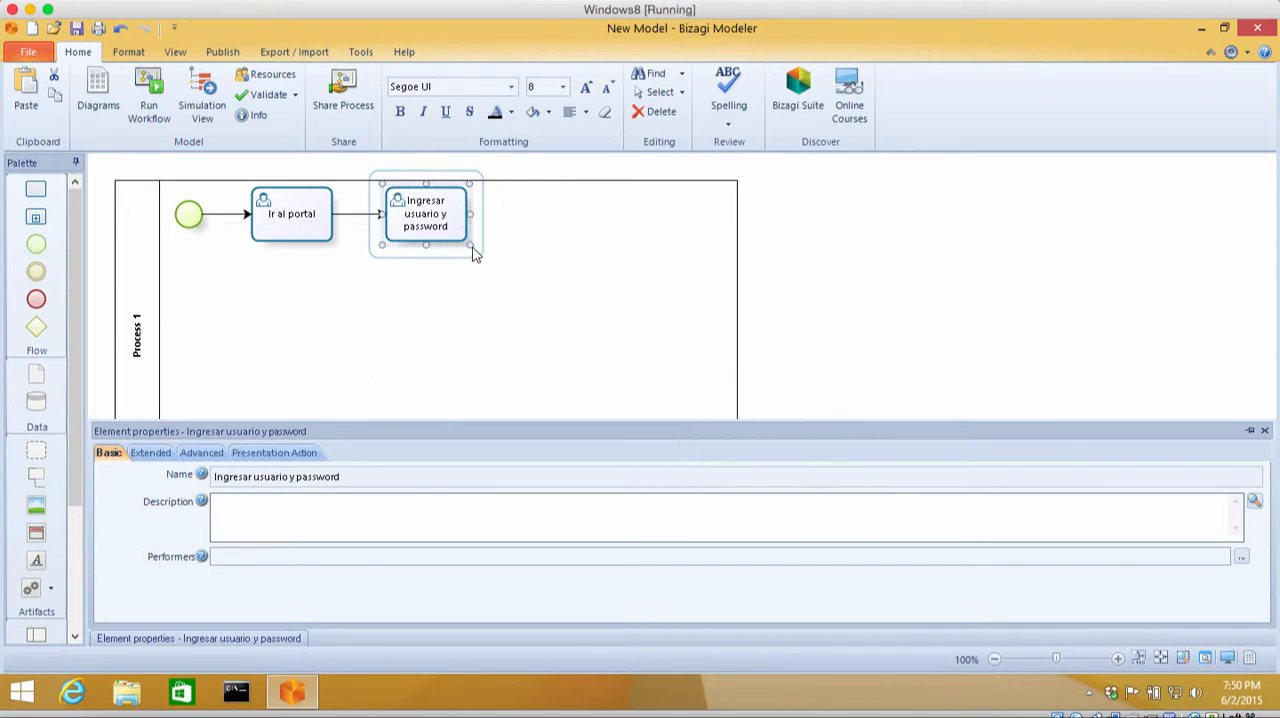
Step: Describe the "Ingresar usuario y password" task as "Ingresar las credenciales de usuario y clave asignados en la matricula"
{"action": "mouse_move", "coordinate": [478, 248]}
{"action": "left_click", "coordinate": [343, 510]}
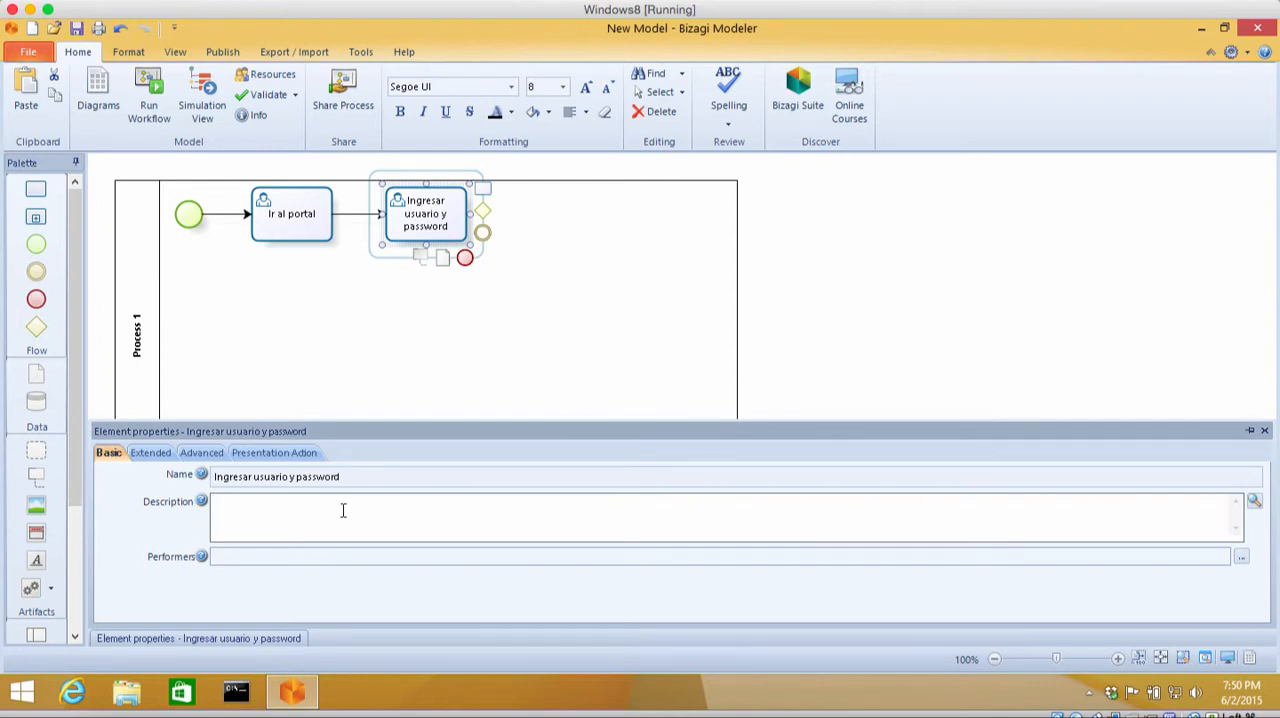
{"action": "type", "text": "Ingresar las credenciales de usuario yclav"}
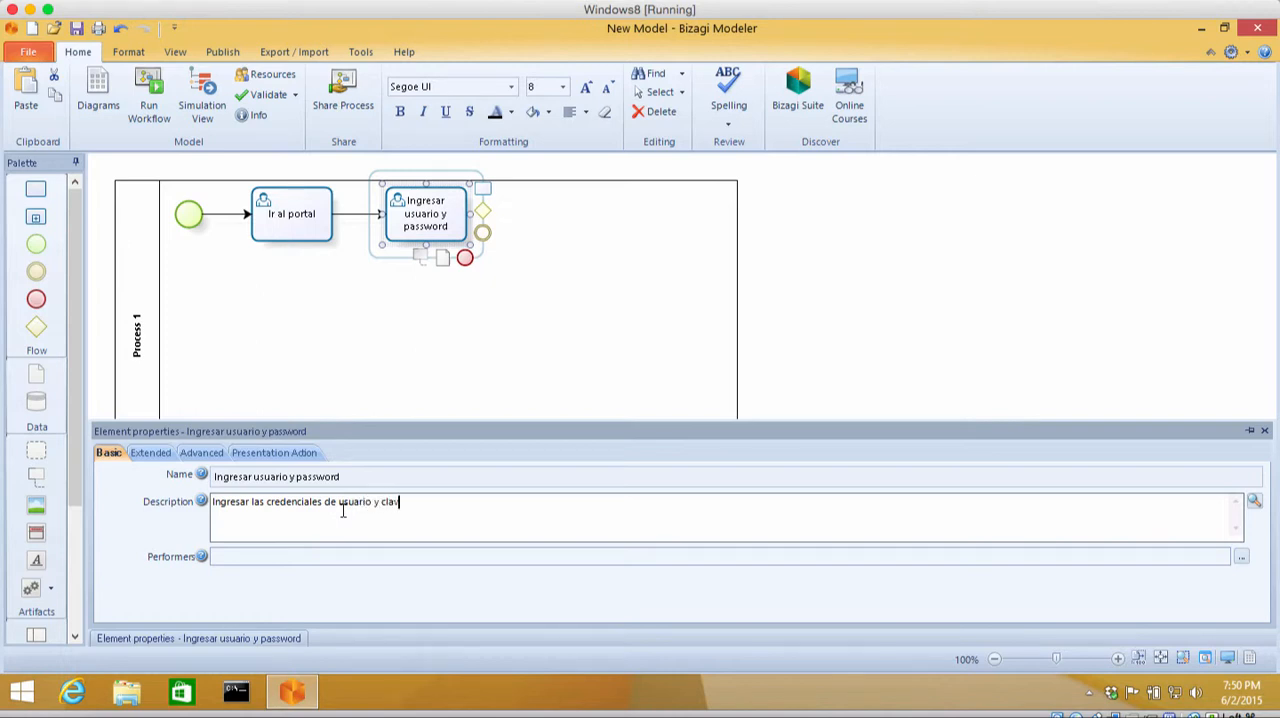
{"action": "type", "text": "e asignados en la matricula"}
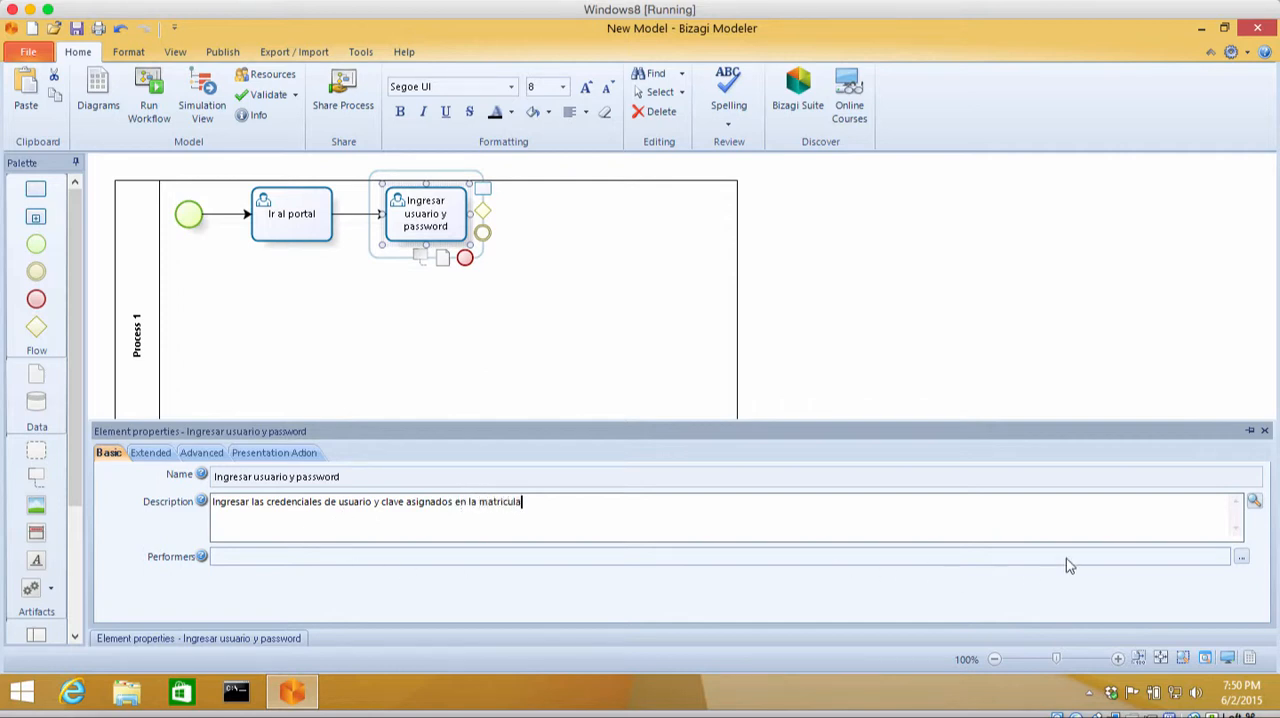
Step: Assign Alumno as the performer of the "Ingresar usuario y password" task
{"action": "left_click", "coordinate": [1241, 557]}
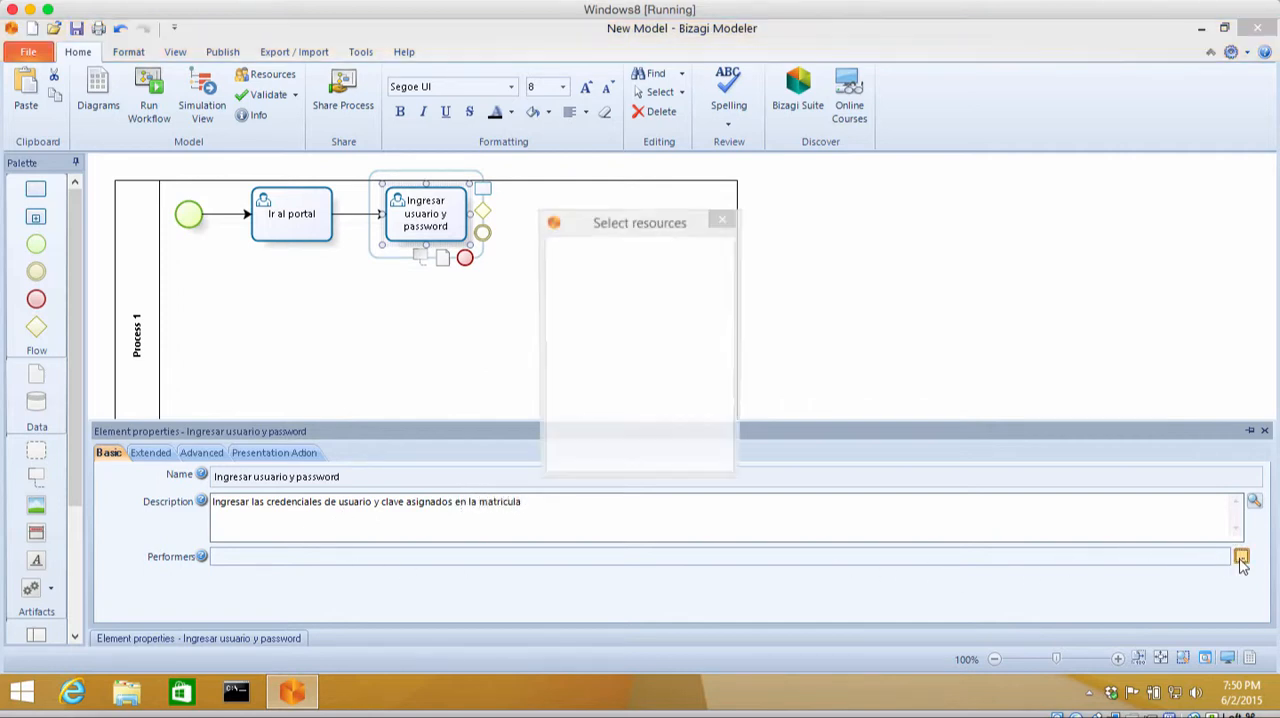
{"action": "left_click", "coordinate": [618, 246]}
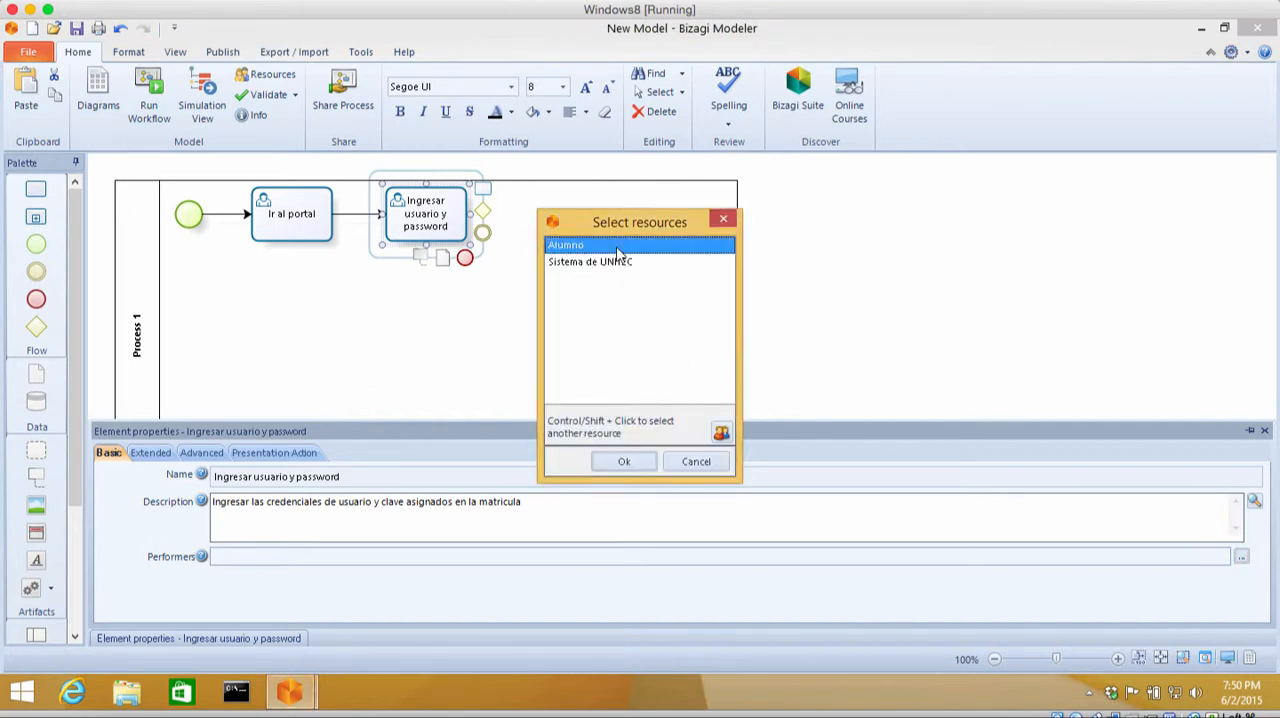
{"action": "left_click", "coordinate": [641, 462]}
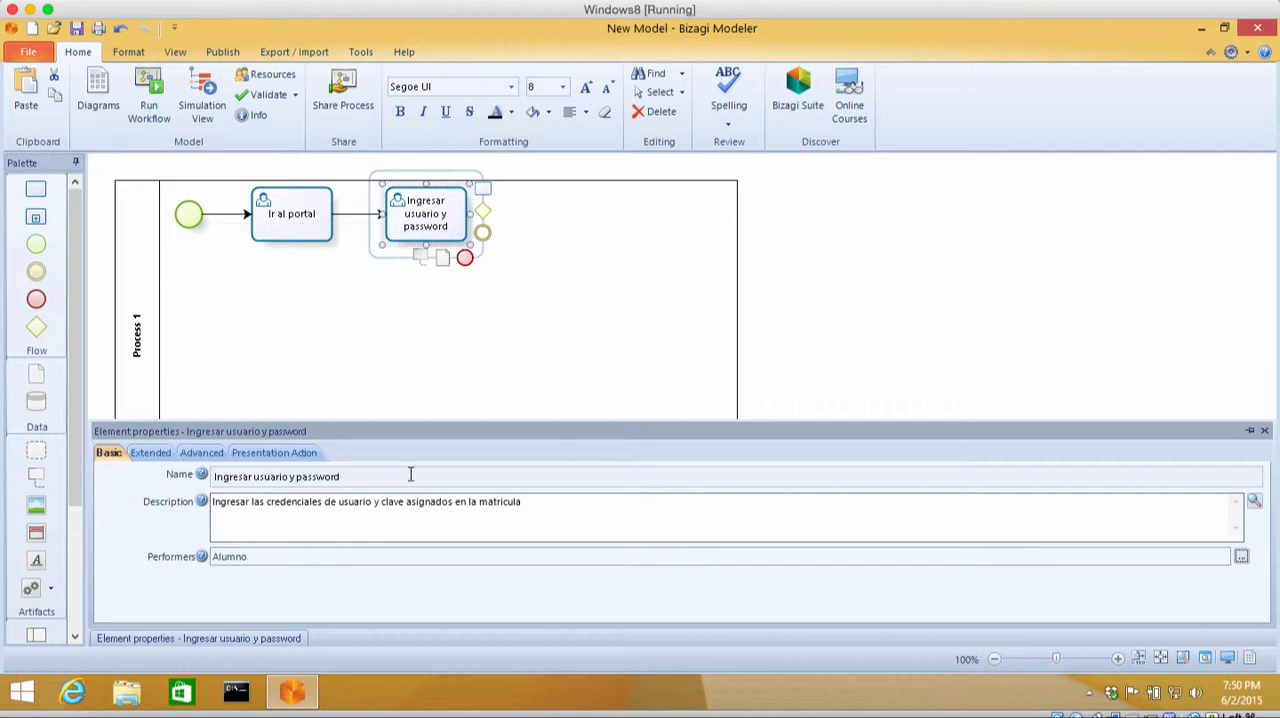
Step: Remove the "Portal de UNITEC" extended attribute from the "Ingresar usuario y password" task
{"action": "left_click", "coordinate": [150, 453]}
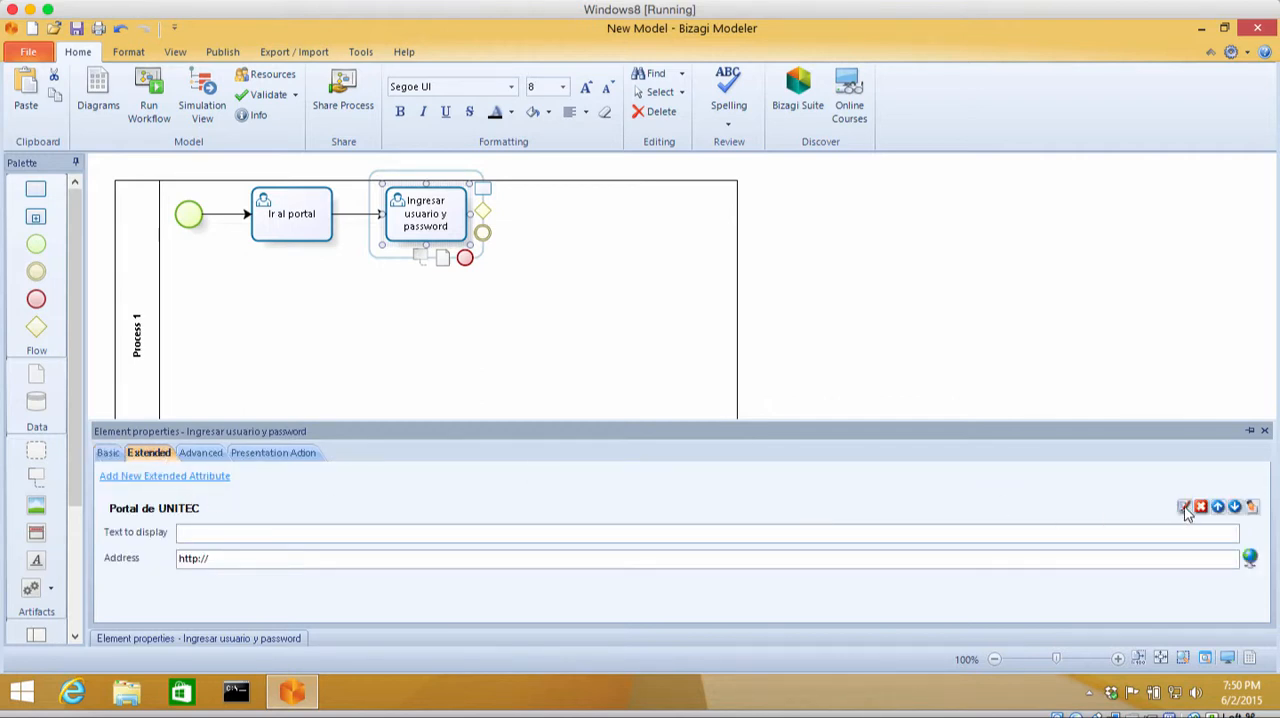
{"action": "left_click", "coordinate": [1201, 507]}
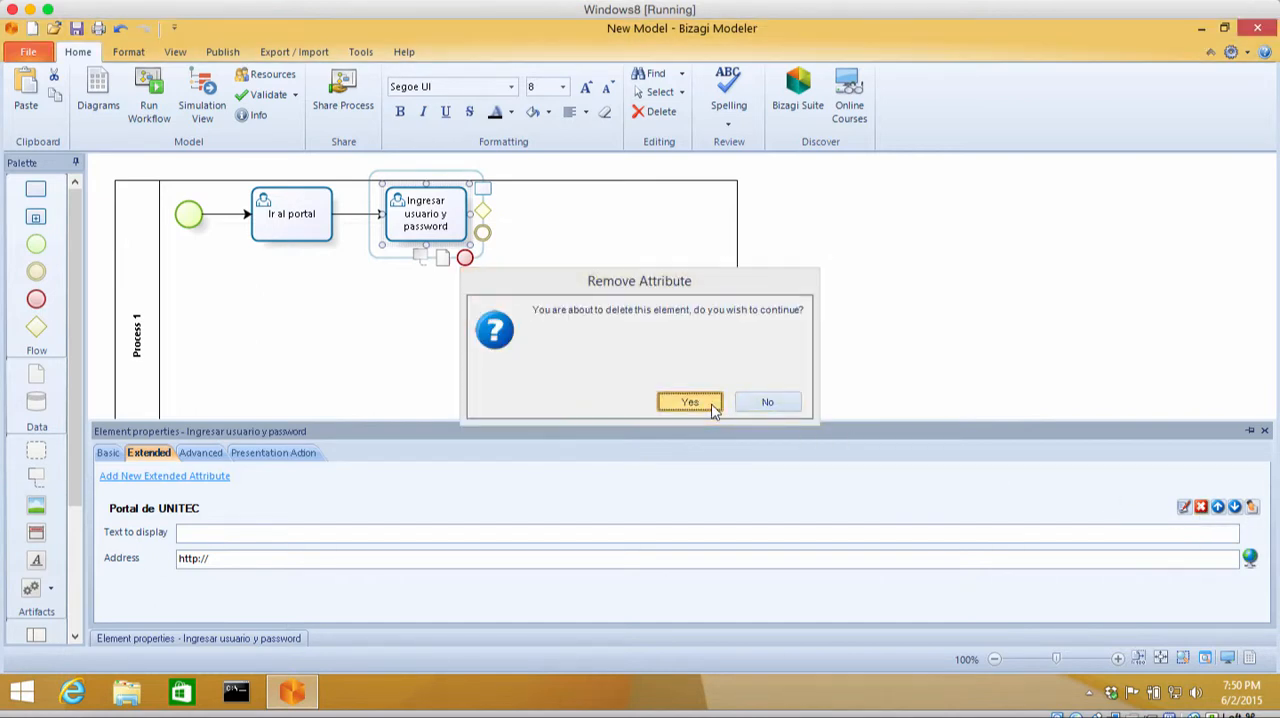
{"action": "left_click", "coordinate": [690, 402]}
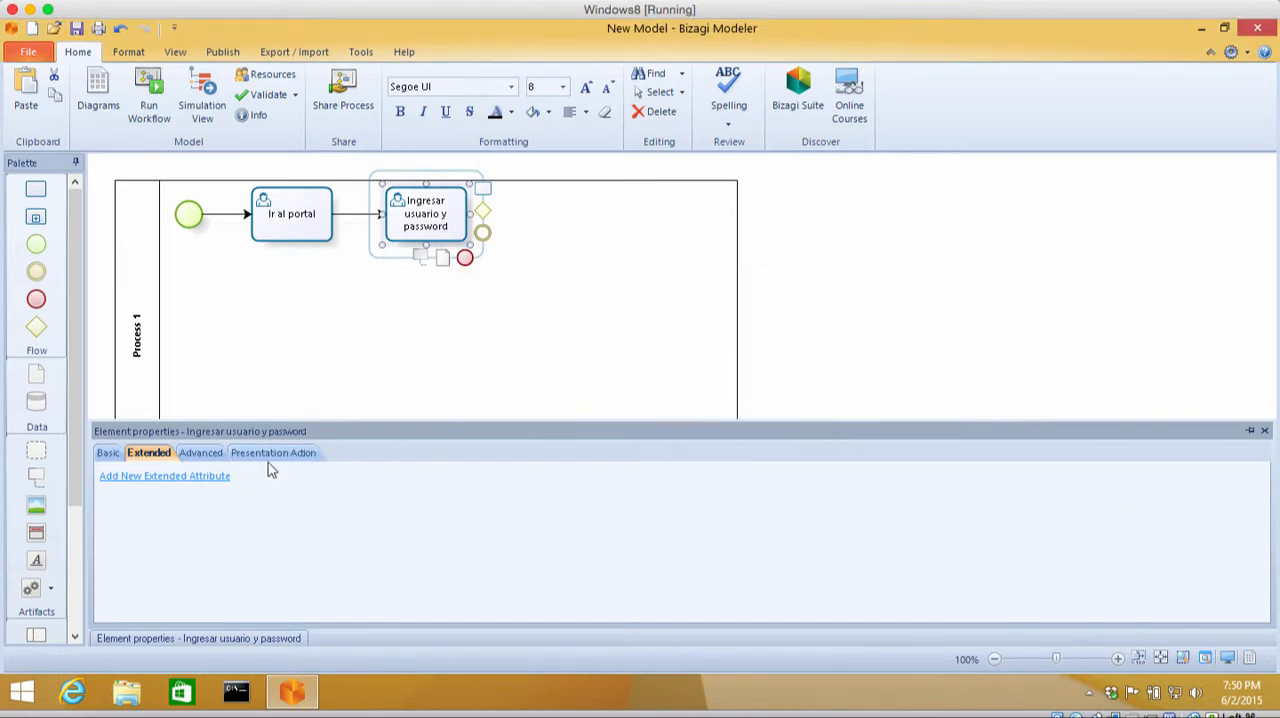
Step: Define a Table-type extended attribute named "Ejemplos de usuarios" with the description "Guia para determinar usuarios y claves"
{"action": "left_click", "coordinate": [215, 477]}
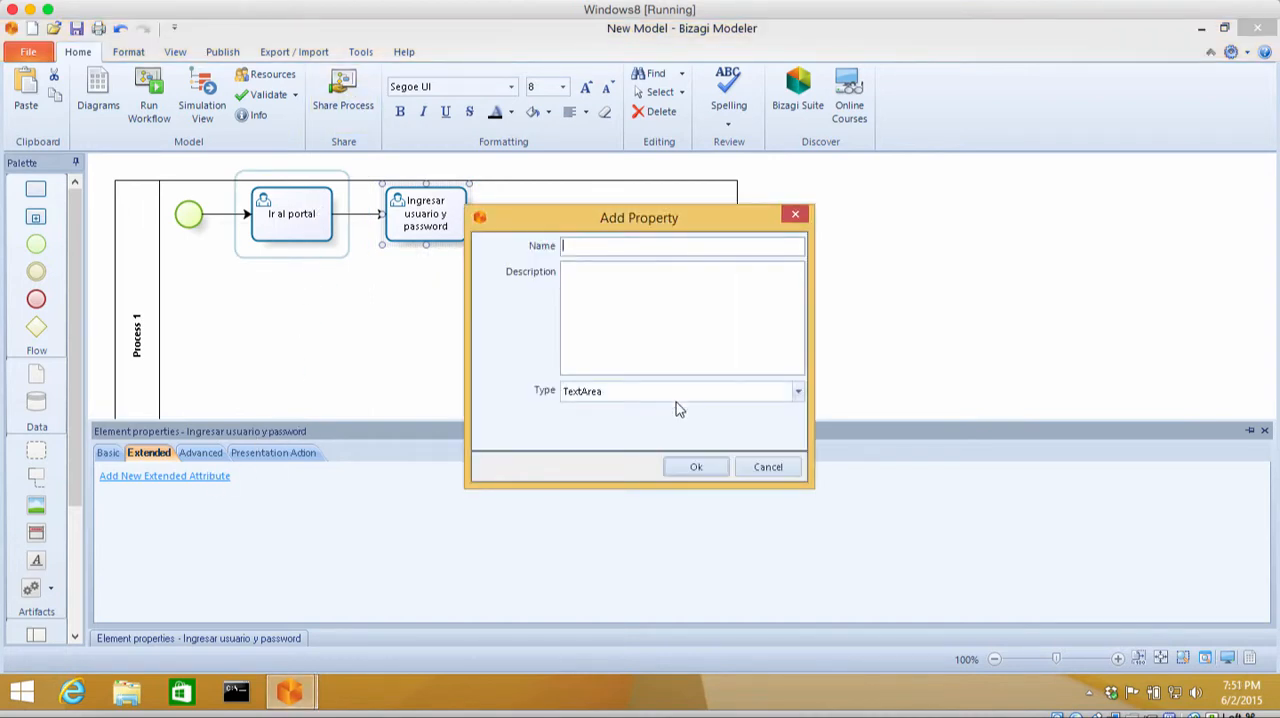
{"action": "left_click", "coordinate": [799, 392]}
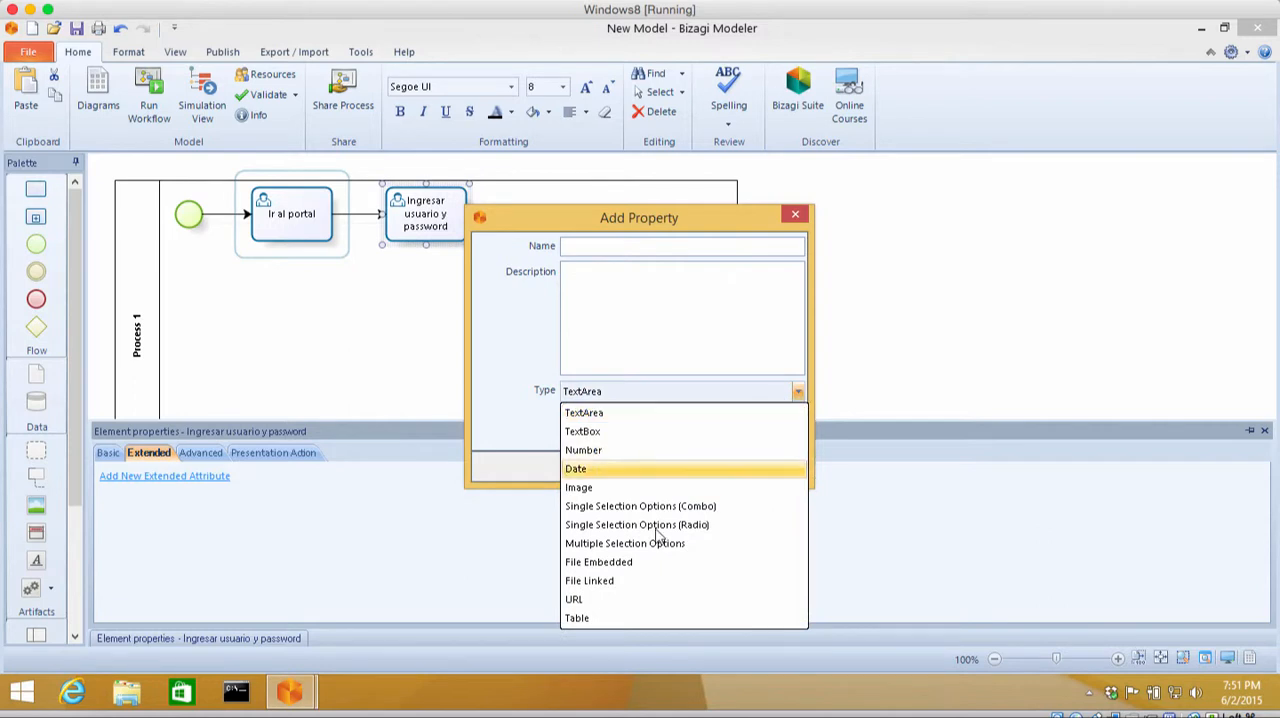
{"action": "left_click", "coordinate": [596, 622]}
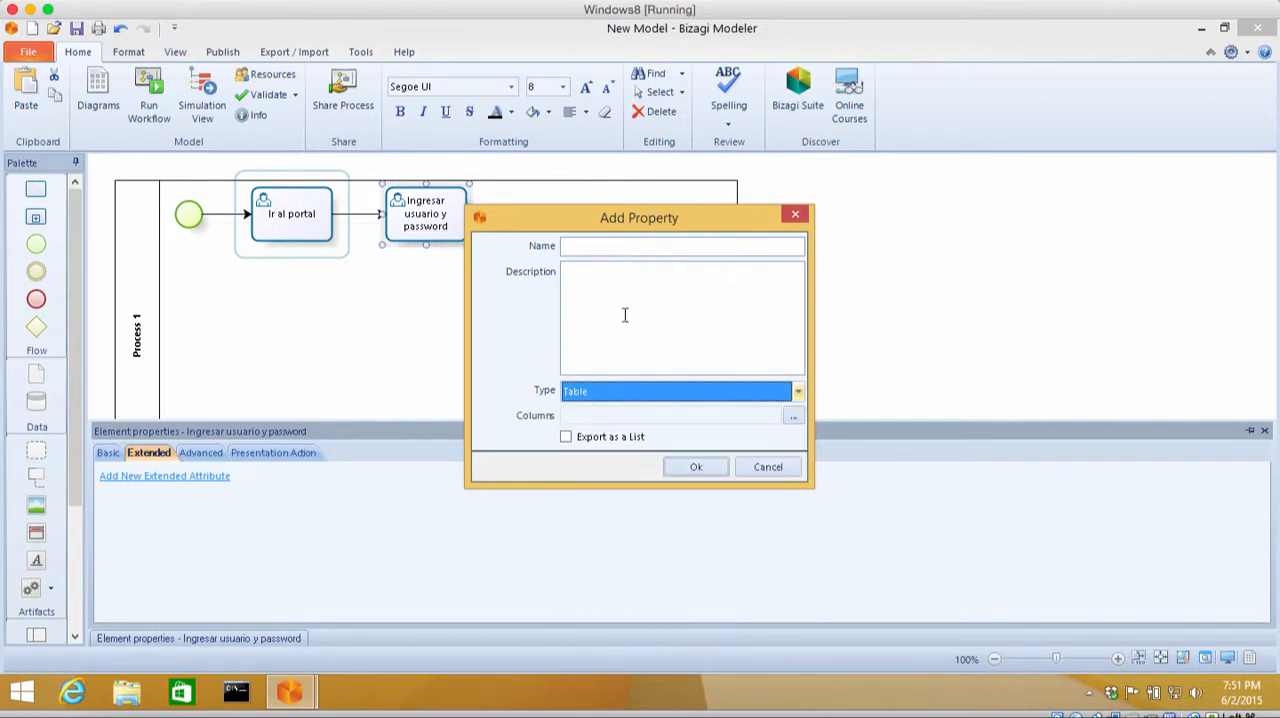
{"action": "left_click", "coordinate": [620, 248]}
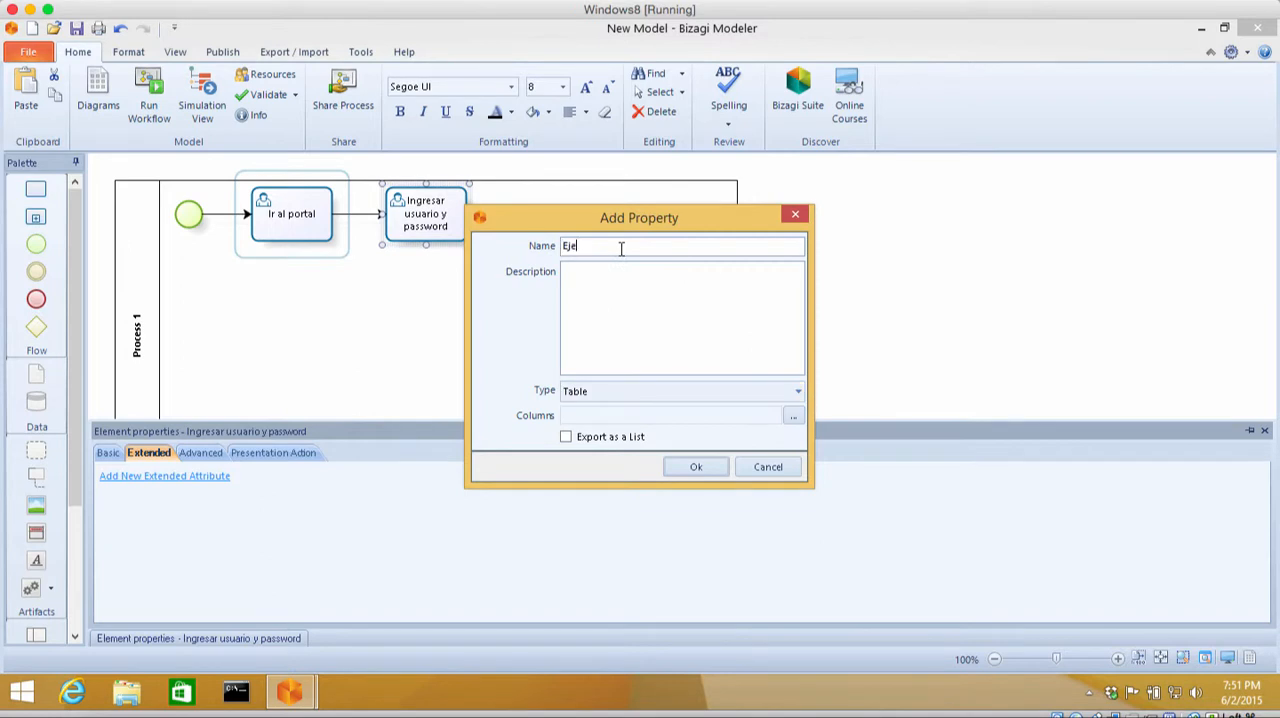
{"action": "type", "text": "Ejemplos de usuarios"}
{"action": "left_click", "coordinate": [629, 297]}
{"action": "type", "text": "Guia para"}
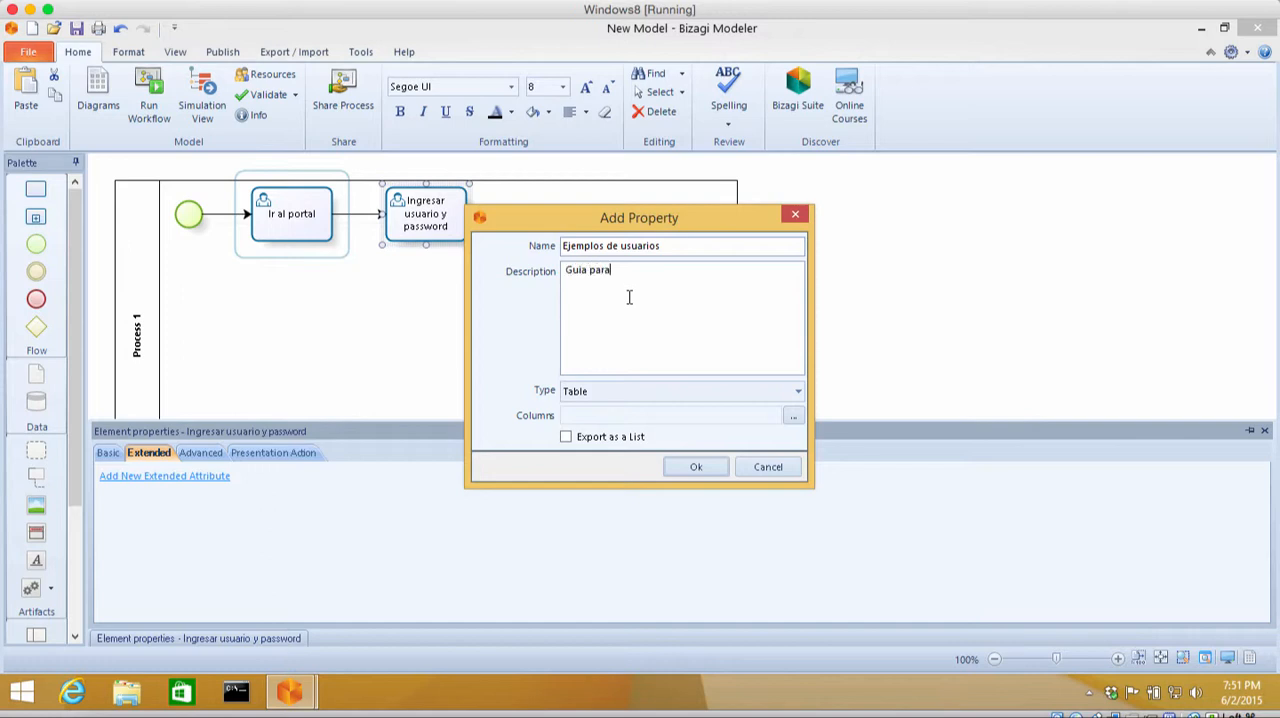
{"action": "type", "text": " determinar usuarios y claves"}
Step: Add a TextBox-type column named "Usuario" to the "Ejemplos de usuarios" table attribute
{"action": "left_click", "coordinate": [798, 416]}
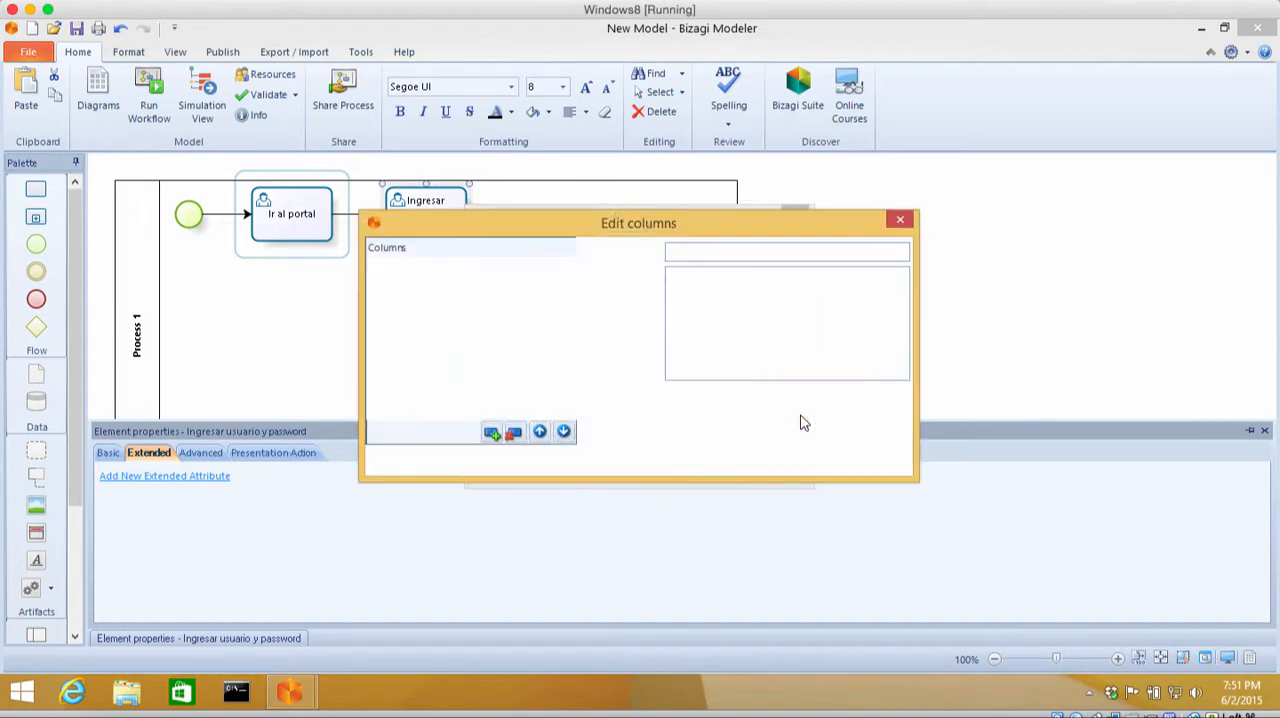
{"action": "left_click", "coordinate": [491, 432]}
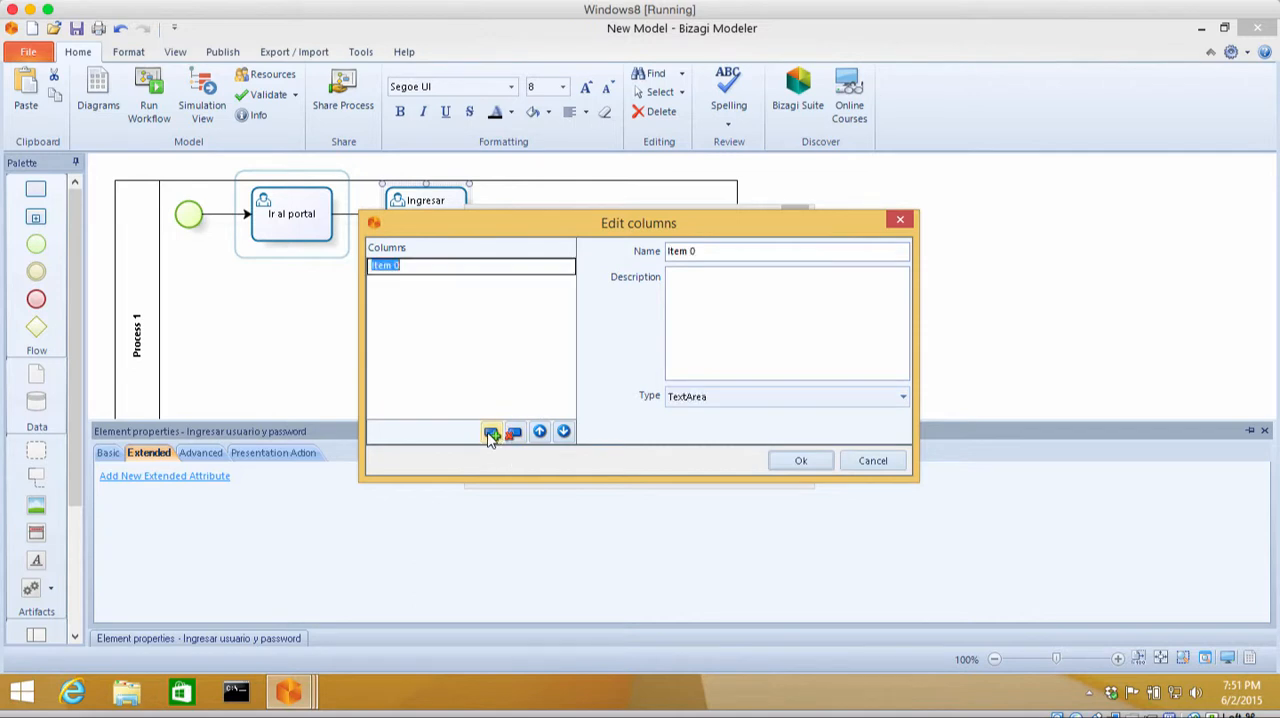
{"action": "type", "text": "Usuario"}
{"action": "left_click", "coordinate": [719, 293]}
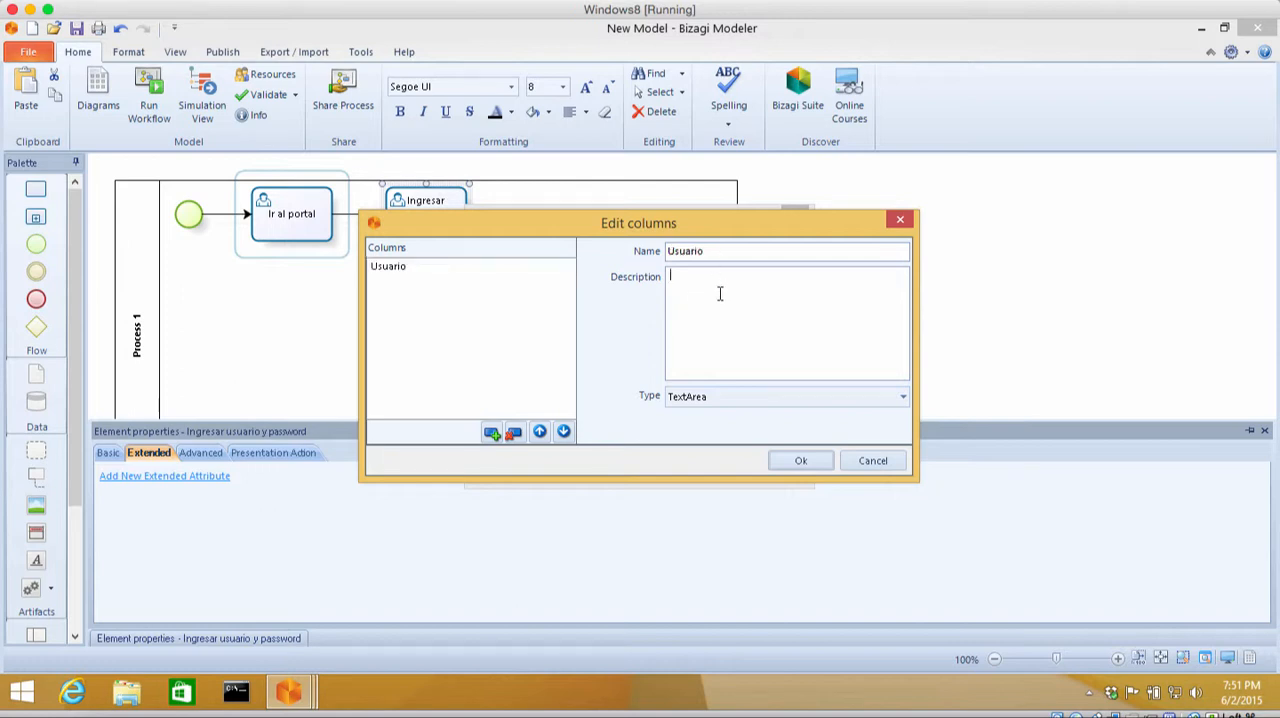
{"action": "left_click", "coordinate": [746, 397]}
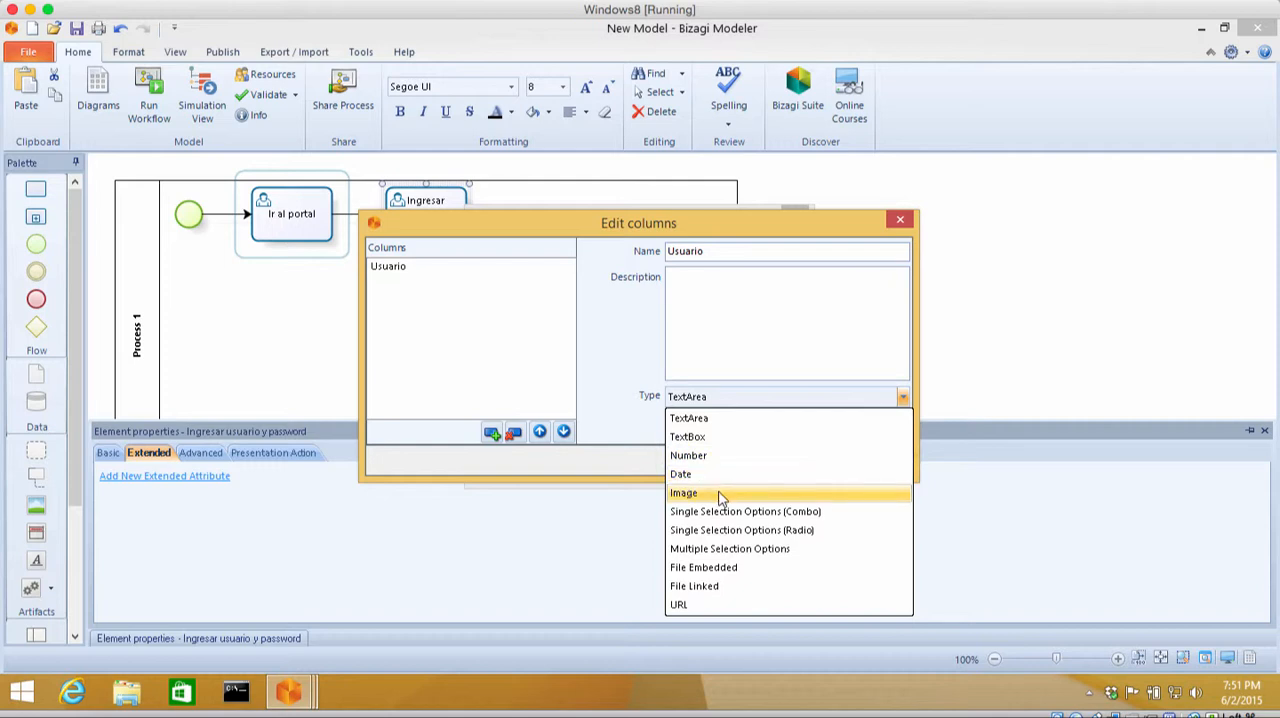
{"action": "left_click", "coordinate": [723, 437]}
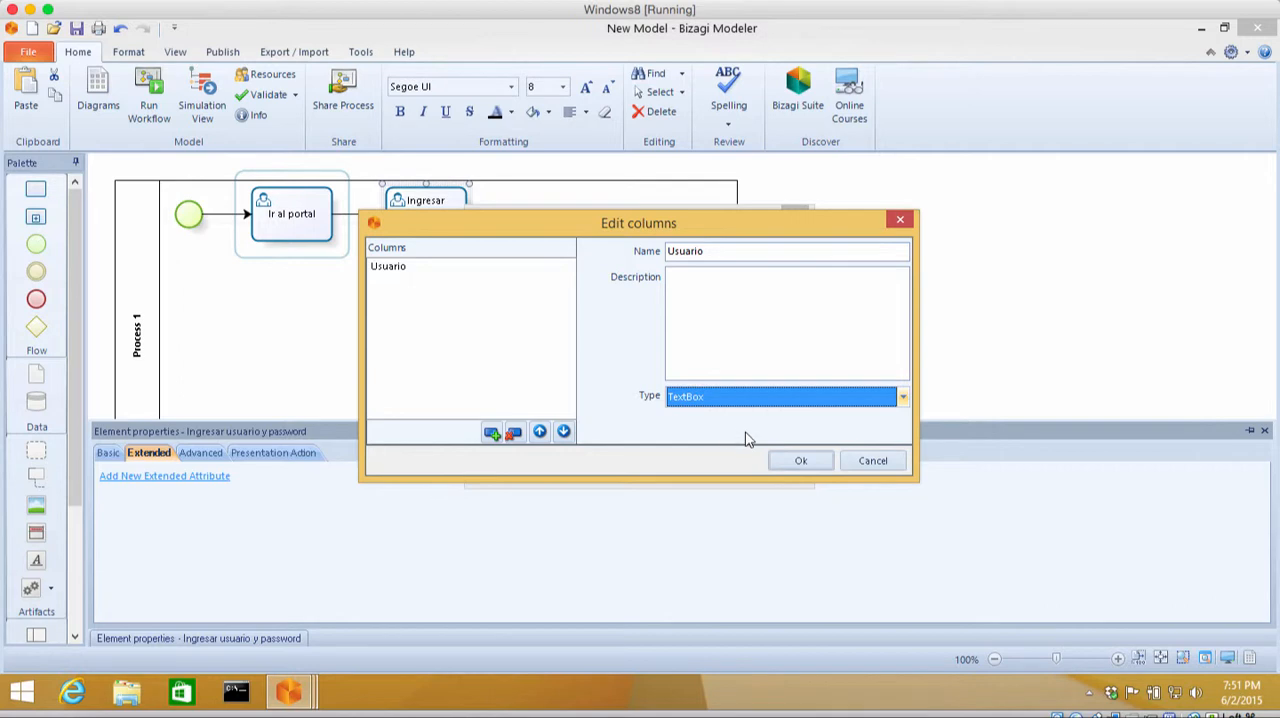
Step: Add a TextBox-type "Clave" column described as "Ejemplo de clave" and save the "Ejemplos de usuarios" table attribute
{"action": "left_click", "coordinate": [491, 433]}
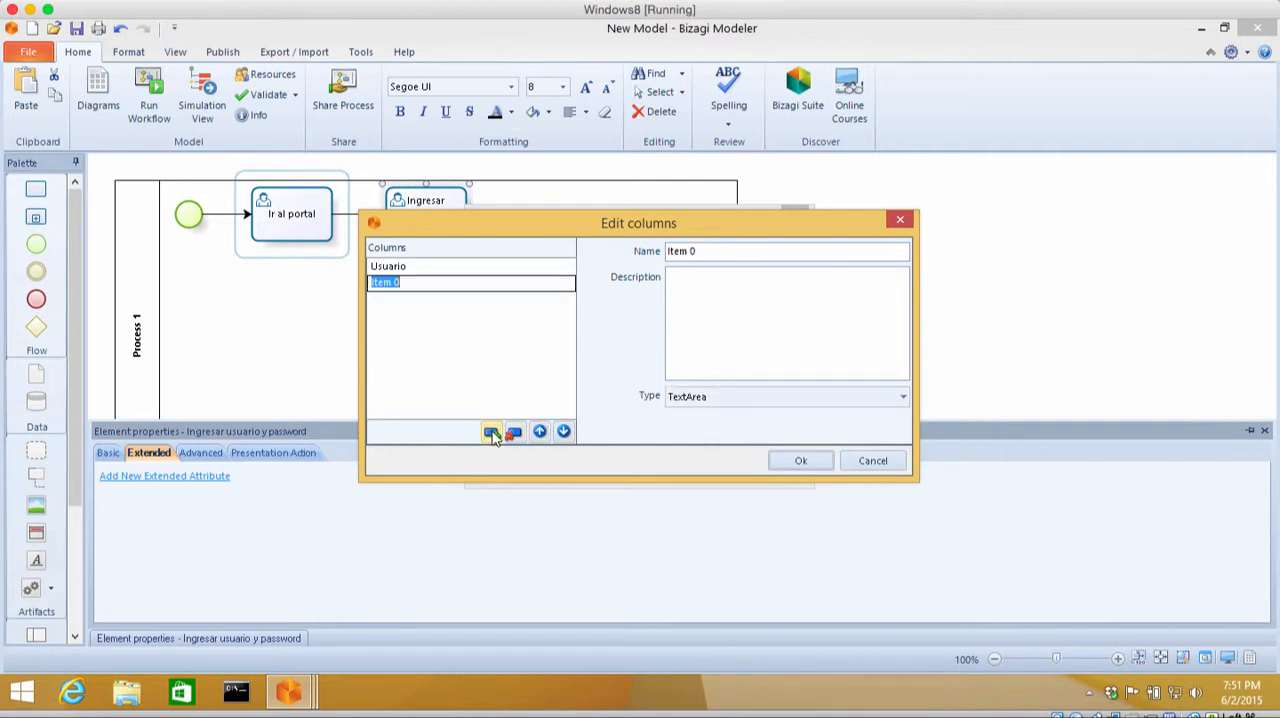
{"action": "left_click", "coordinate": [713, 251]}
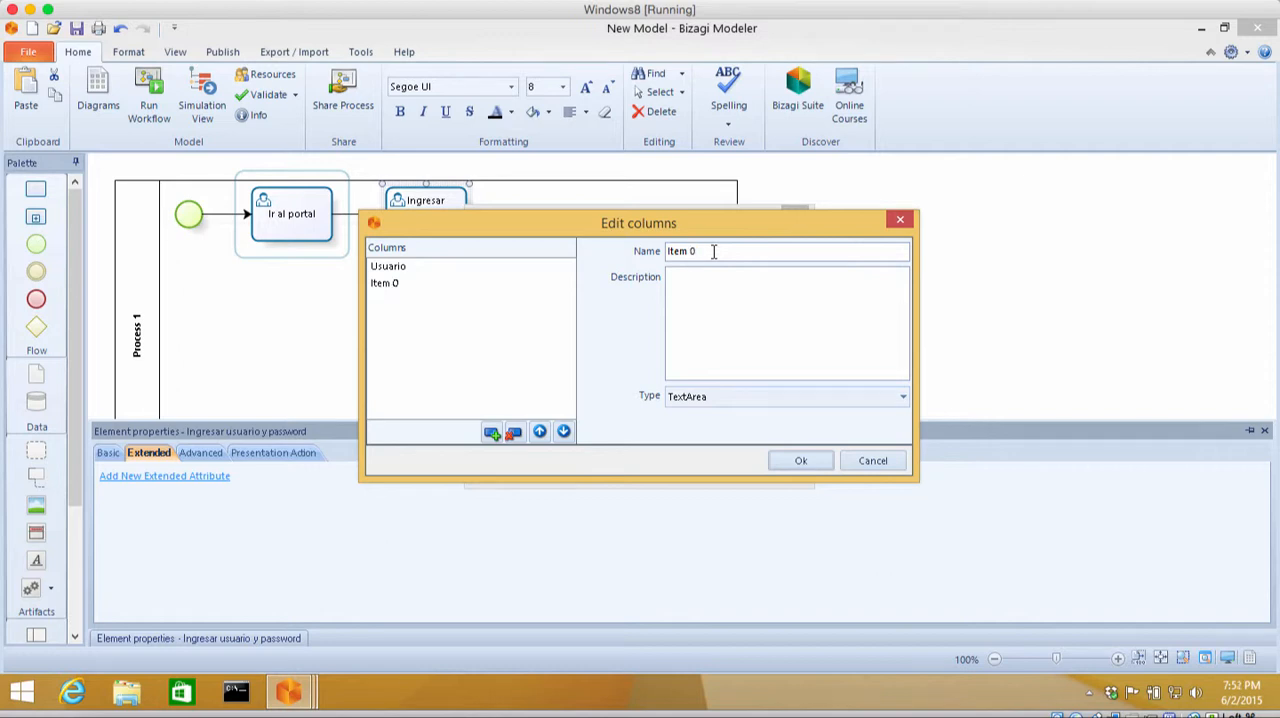
{"action": "key", "text": "BackSpace"}
{"action": "key", "text": "BackSpace"}
{"action": "key", "text": "BackSpace"}
{"action": "left_click", "coordinate": [755, 340]}
{"action": "type", "text": "Ejem"}
{"action": "left_click", "coordinate": [757, 399]}
{"action": "left_click", "coordinate": [735, 437]}
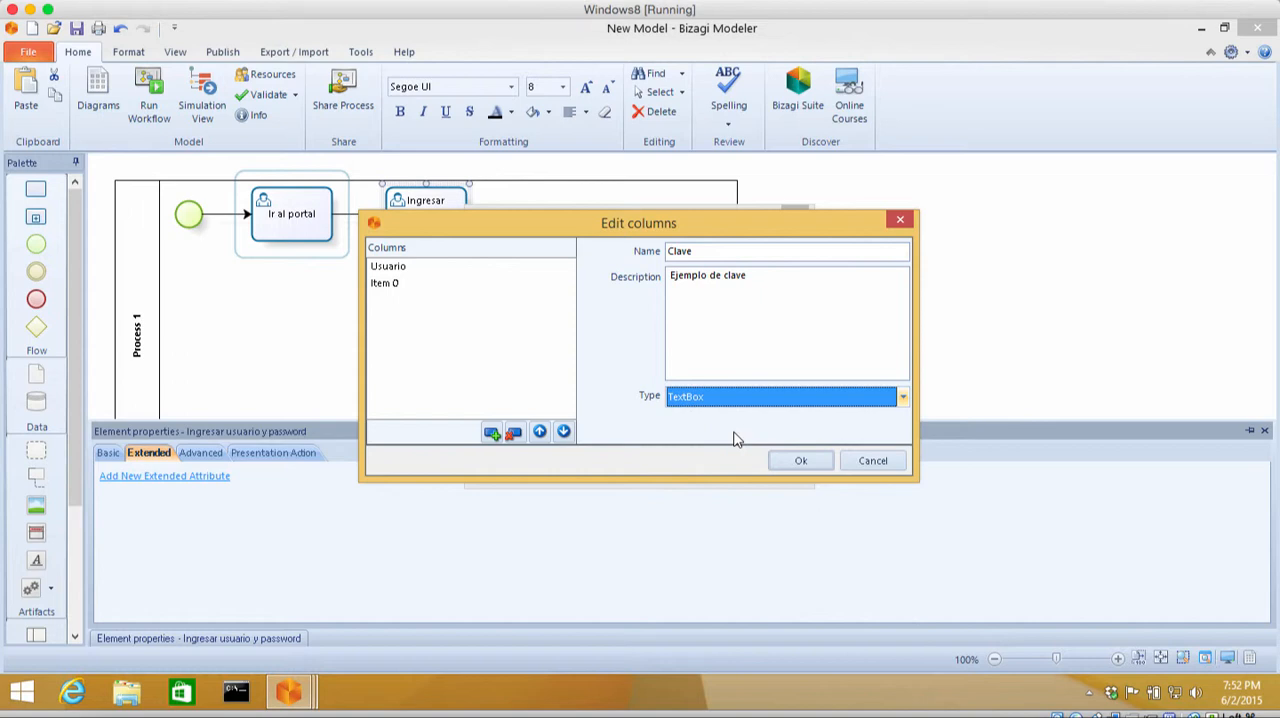
{"action": "left_click", "coordinate": [801, 460]}
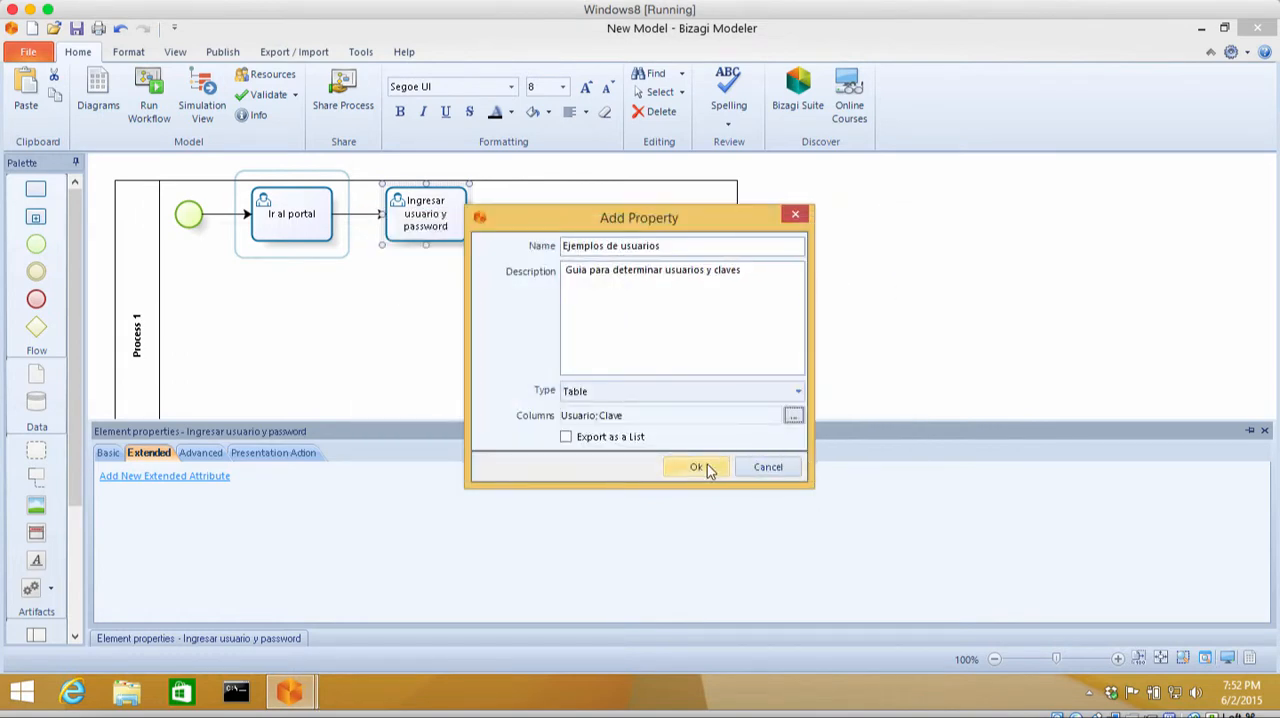
{"action": "left_click", "coordinate": [710, 468]}
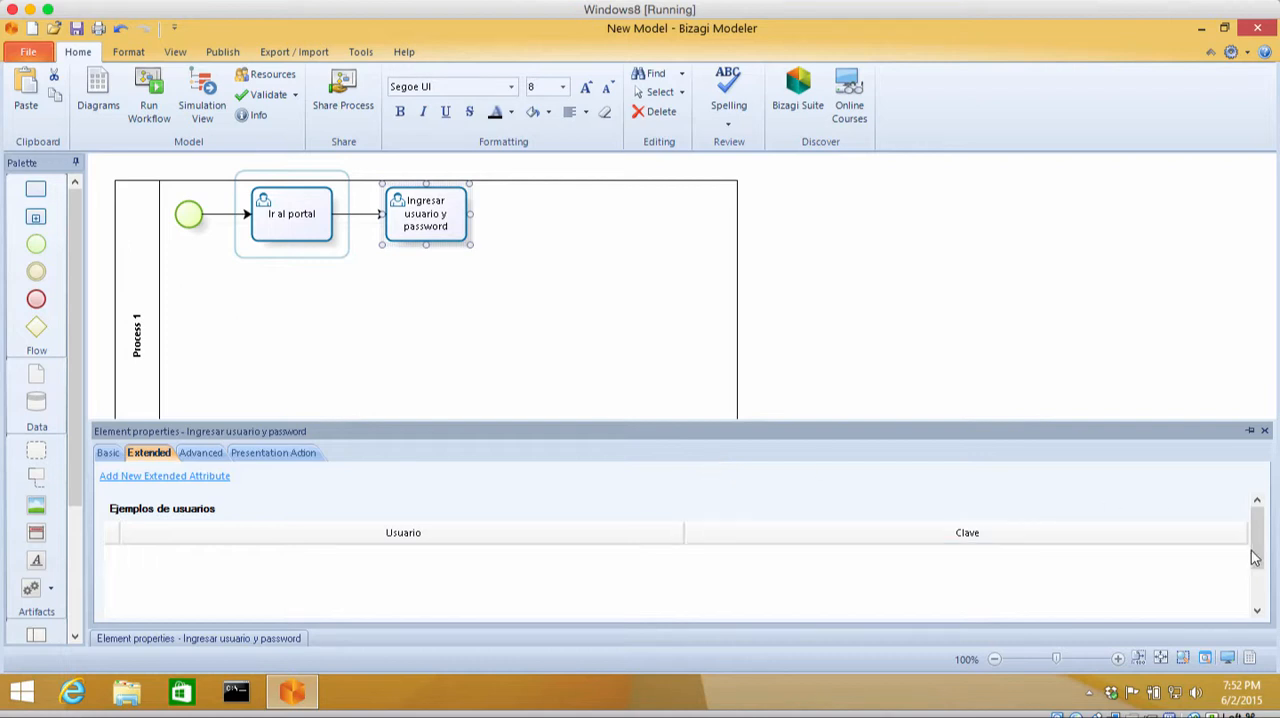
Step: Add a first row to the "Ejemplos de usuarios" table, entering a sample username in Usuario and its password in Clave
{"action": "left_click_drag", "start_coordinate": [1256, 555], "coordinate": [1258, 600]}
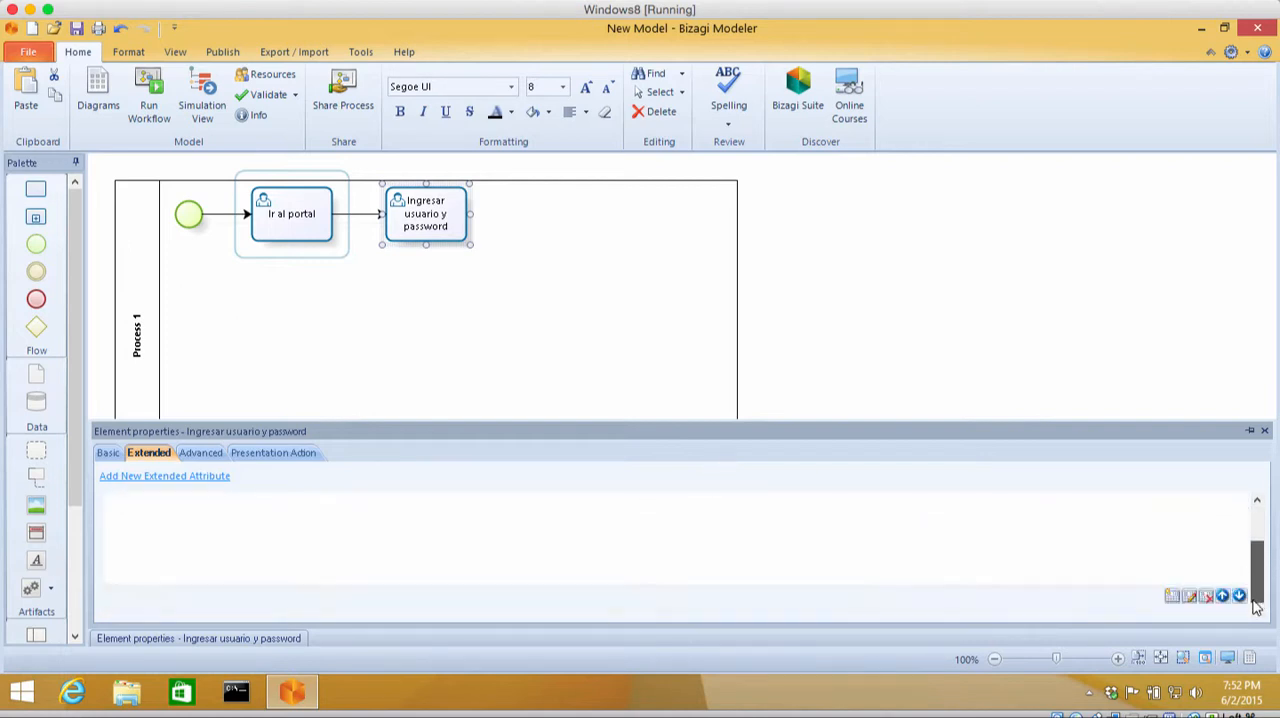
{"action": "left_click", "coordinate": [1172, 596]}
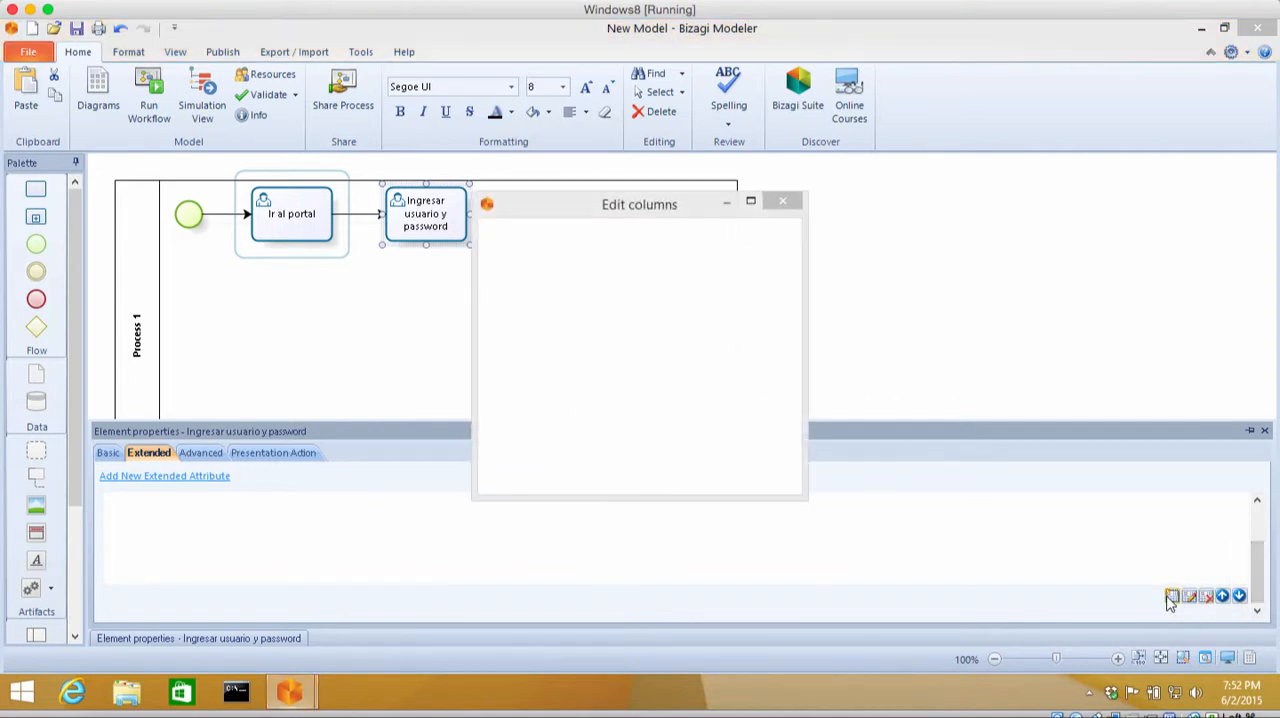
{"action": "left_click", "coordinate": [668, 258]}
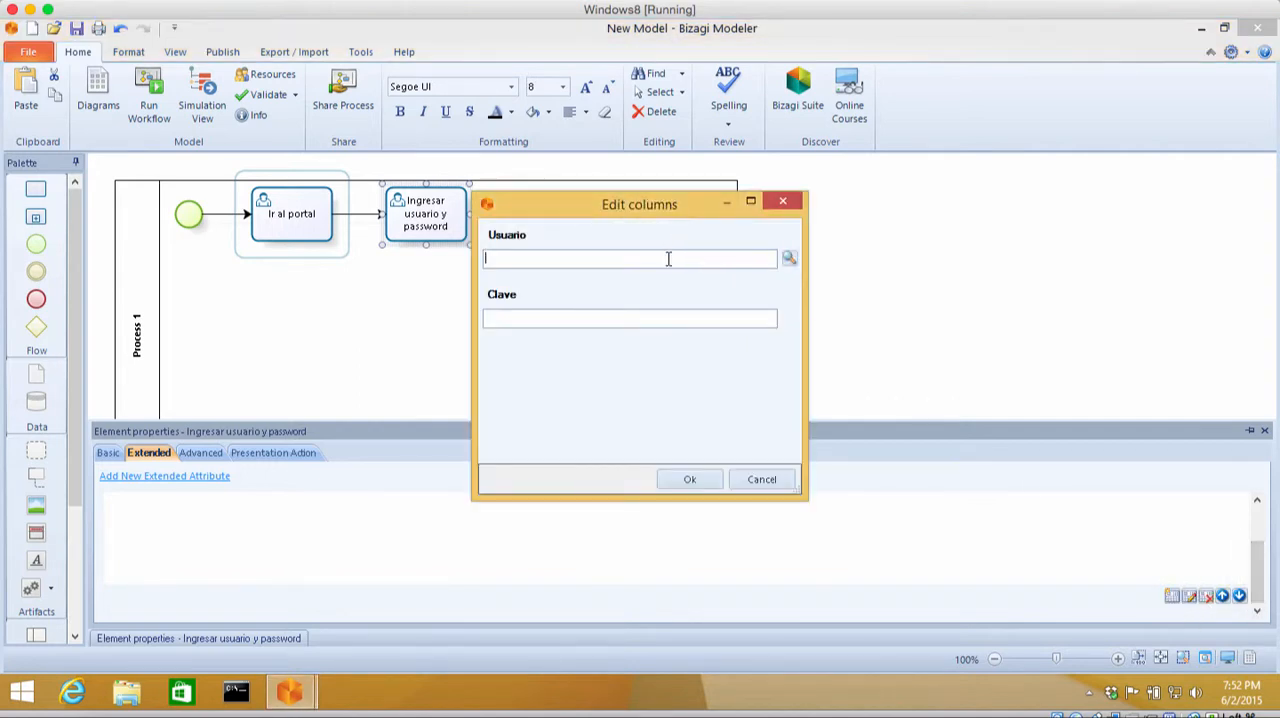
{"action": "left_click", "coordinate": [665, 317]}
{"action": "type", "text": "micla"}
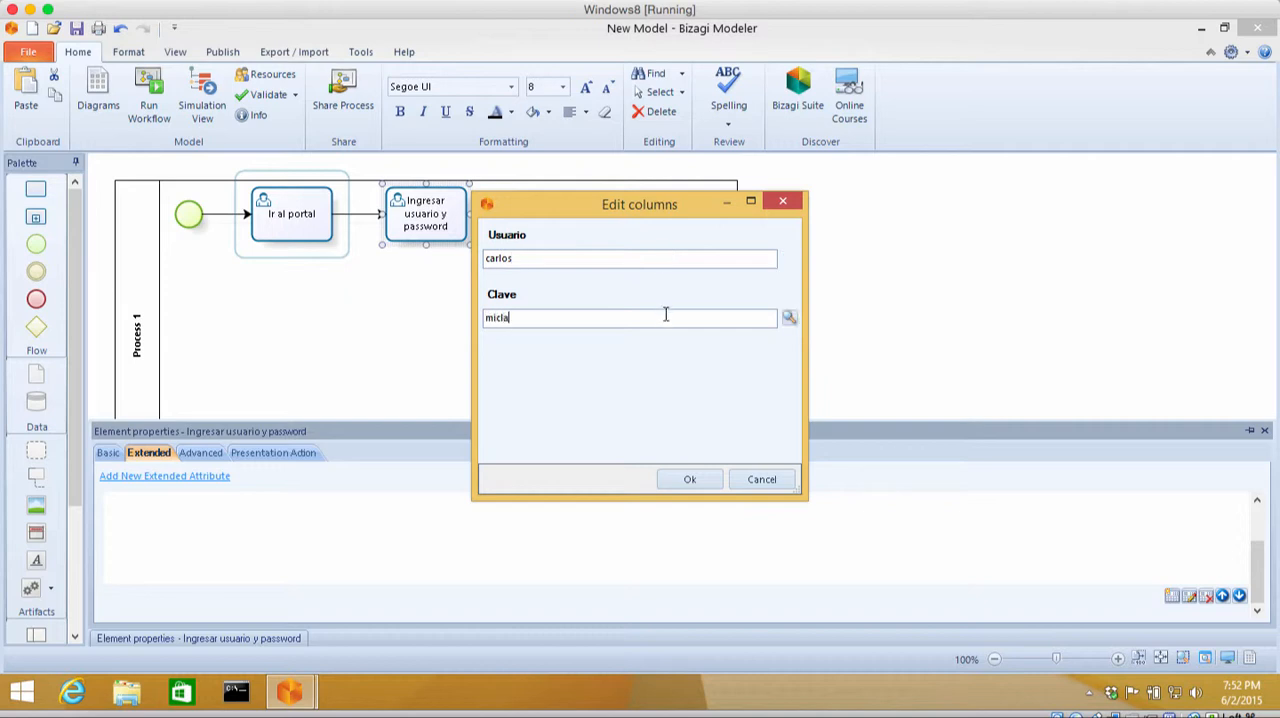
{"action": "type", "text": "ve"}
{"action": "left_click", "coordinate": [704, 479]}
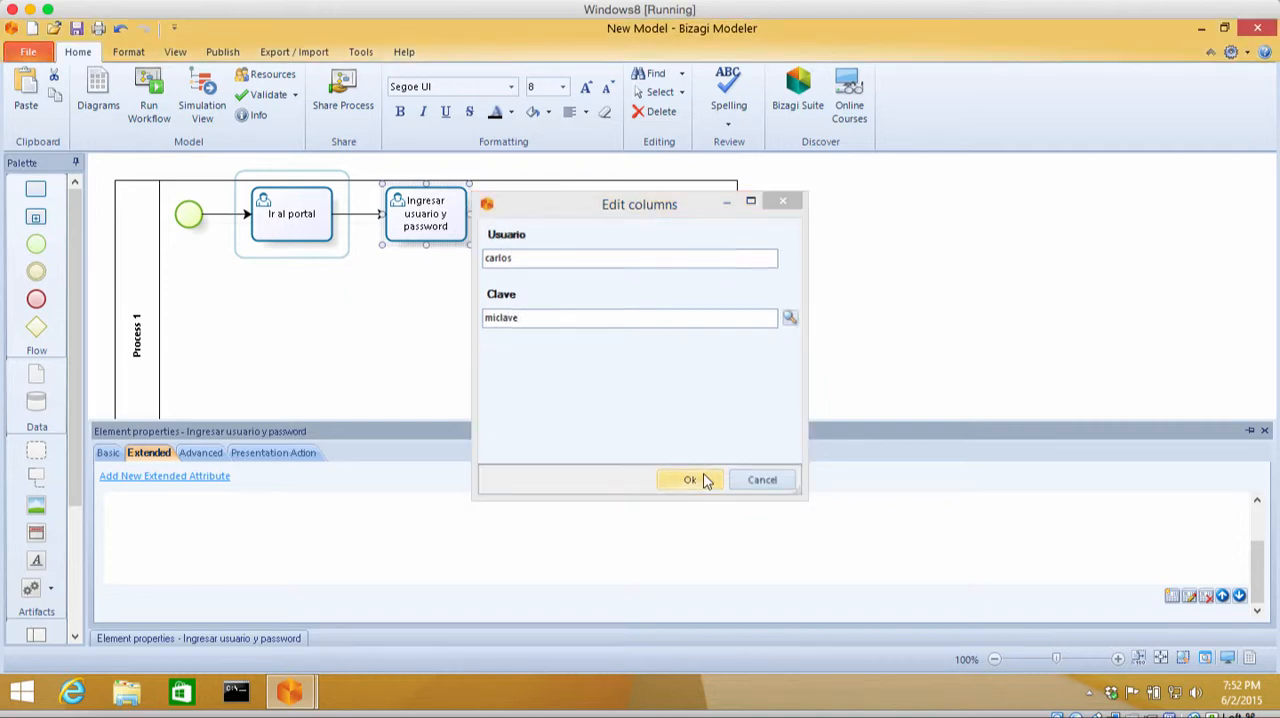
Step: Add a second row to the "Ejemplos de usuarios" table with another sample username and its password
{"action": "left_click", "coordinate": [1172, 596]}
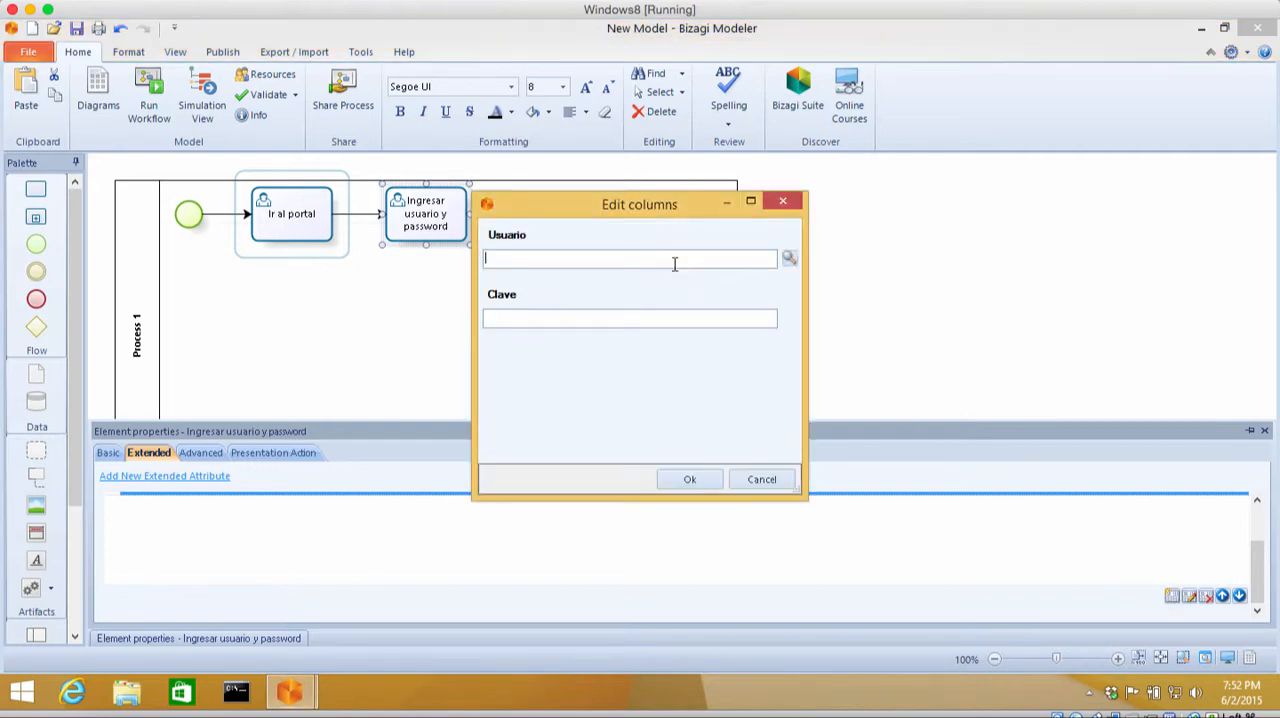
{"action": "left_click", "coordinate": [666, 316]}
{"action": "type", "text": "hola1234"}
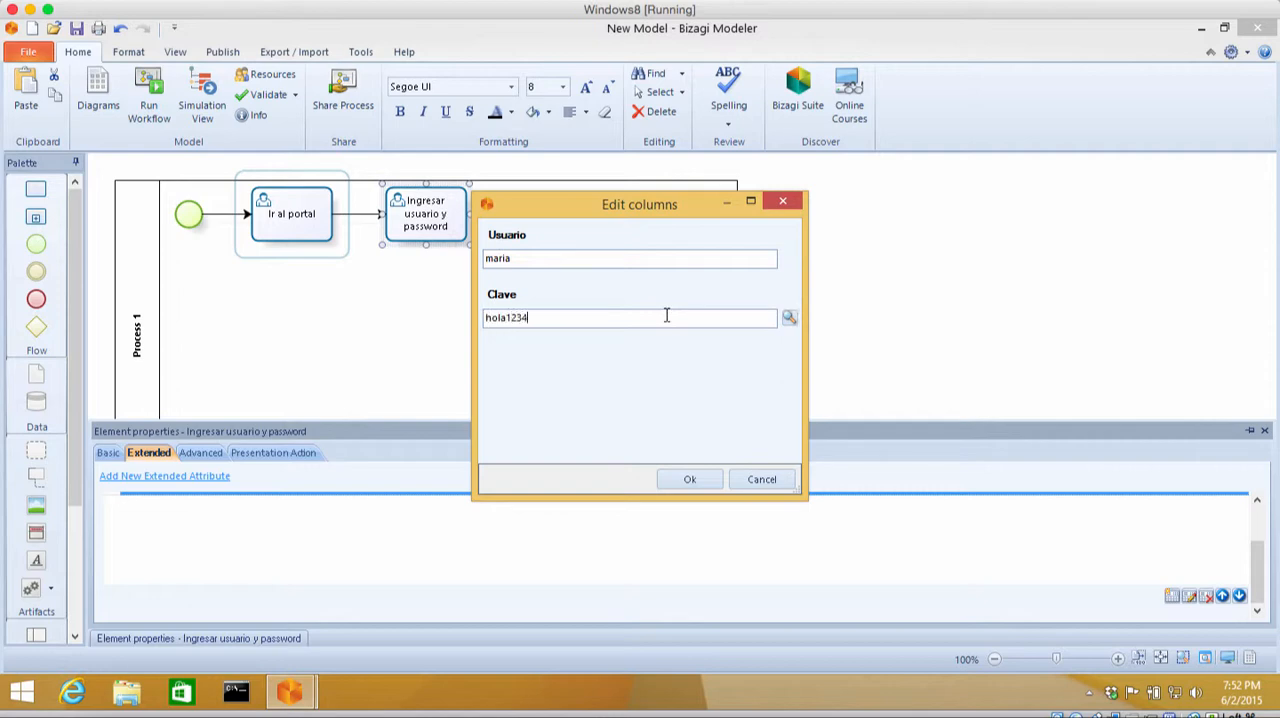
{"action": "left_click", "coordinate": [690, 479]}
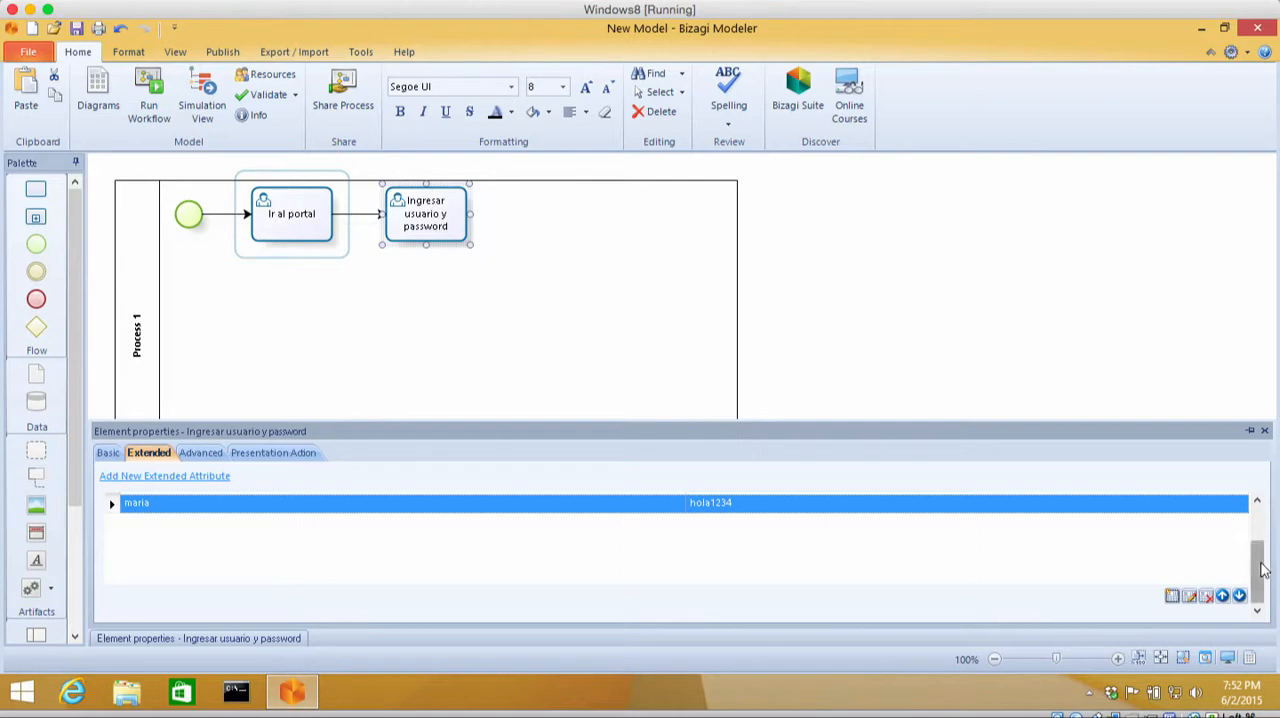
{"action": "left_click_drag", "start_coordinate": [1260, 560], "coordinate": [1263, 528]}
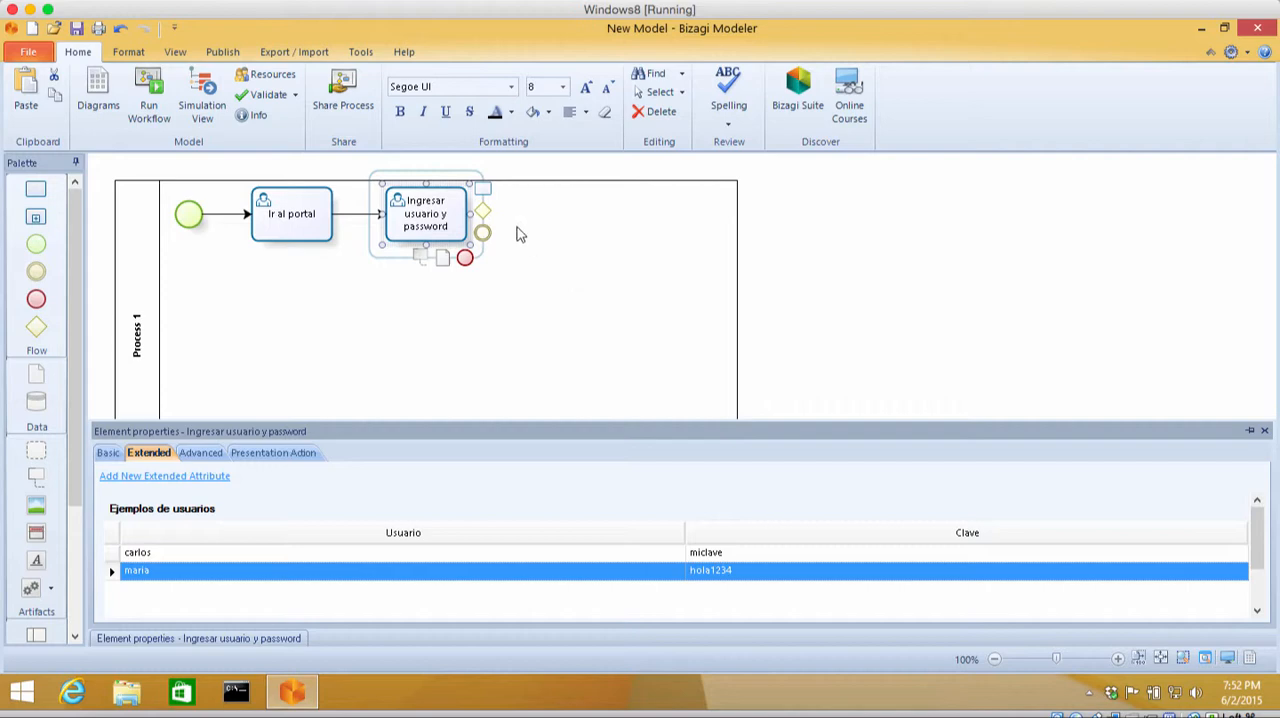
Step: Add a connected task after "Ingresar usuario y password" and name it "Envio de credenciales al portal"
{"action": "left_click_drag", "start_coordinate": [486, 193], "coordinate": [559, 215]}
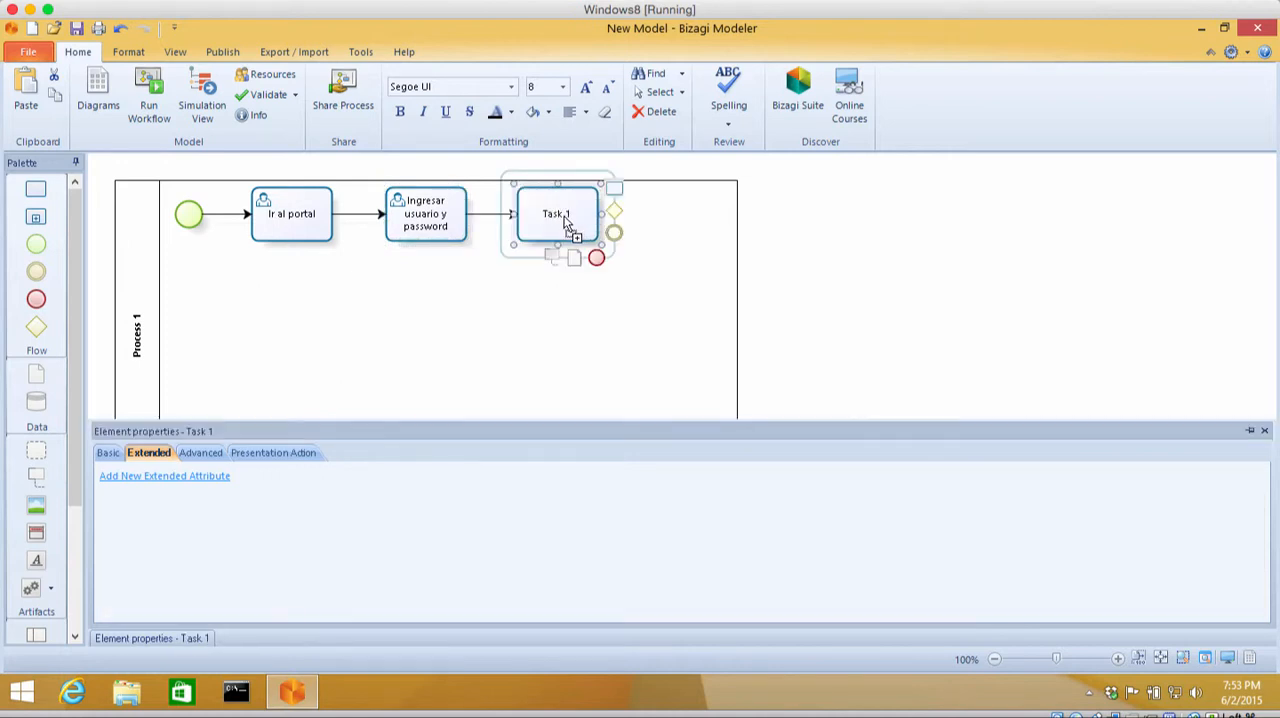
{"action": "double_click", "coordinate": [564, 217]}
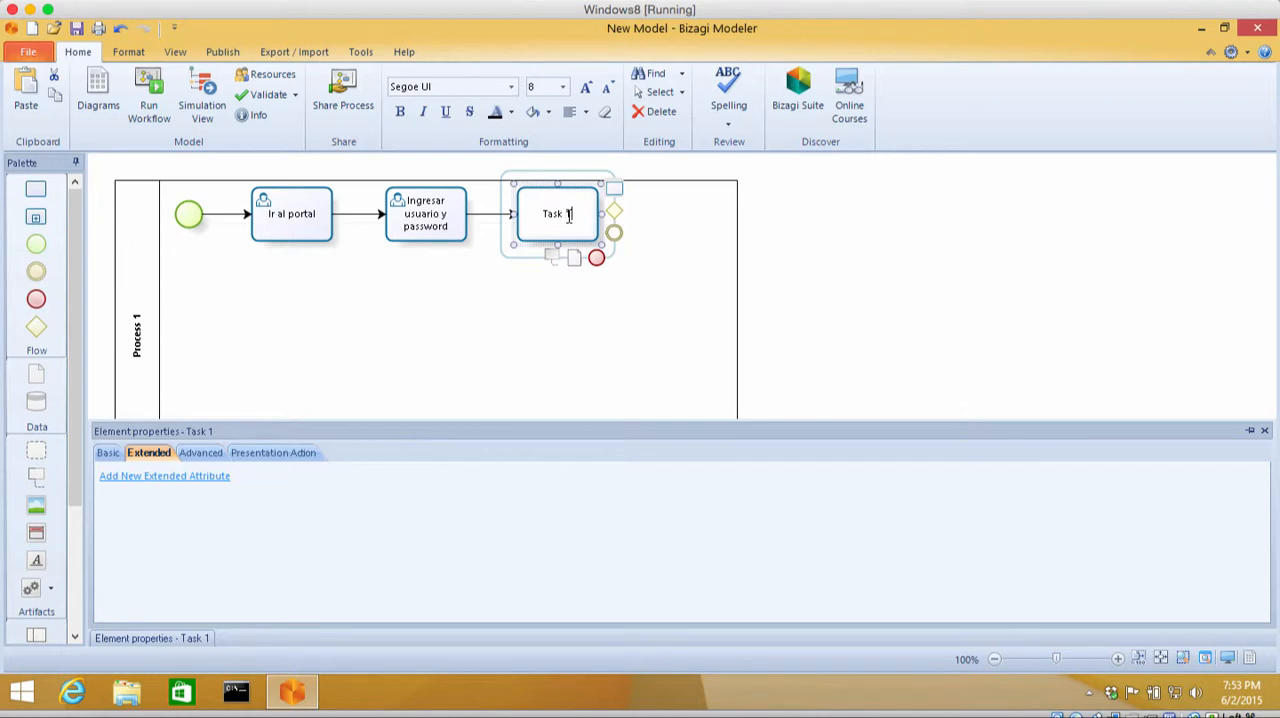
{"action": "key", "text": "BackSpace"}
{"action": "key", "text": "BackSpace"}
{"action": "key", "text": "BackSpace"}
{"action": "key", "text": "BackSpace"}
{"action": "type", "text": "Envio de credenciales al por"}
{"action": "type", "text": "al"}
{"action": "key", "text": "BackSpace"}
{"action": "key", "text": "BackSpace"}
{"action": "type", "text": "tal"}
{"action": "left_click", "coordinate": [601, 226]}
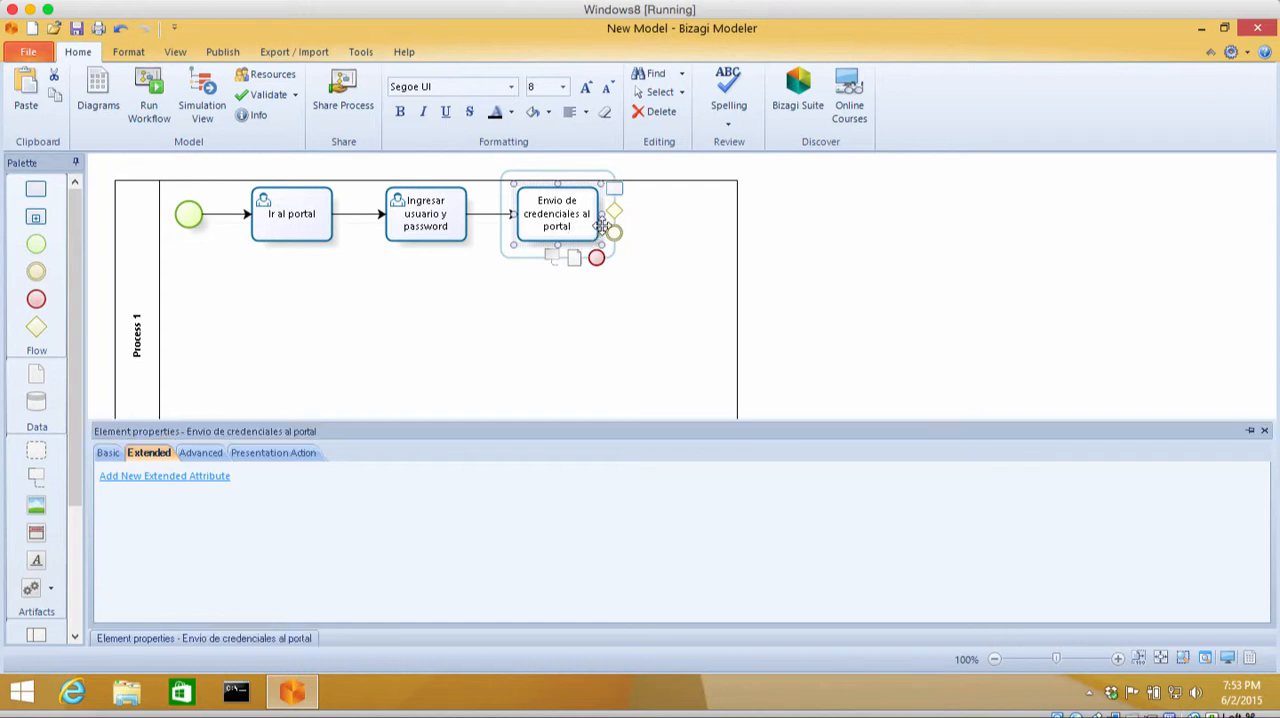
Step: Change the "Envio de credenciales al portal" task's type to Send Task
{"action": "right_click", "coordinate": [601, 227]}
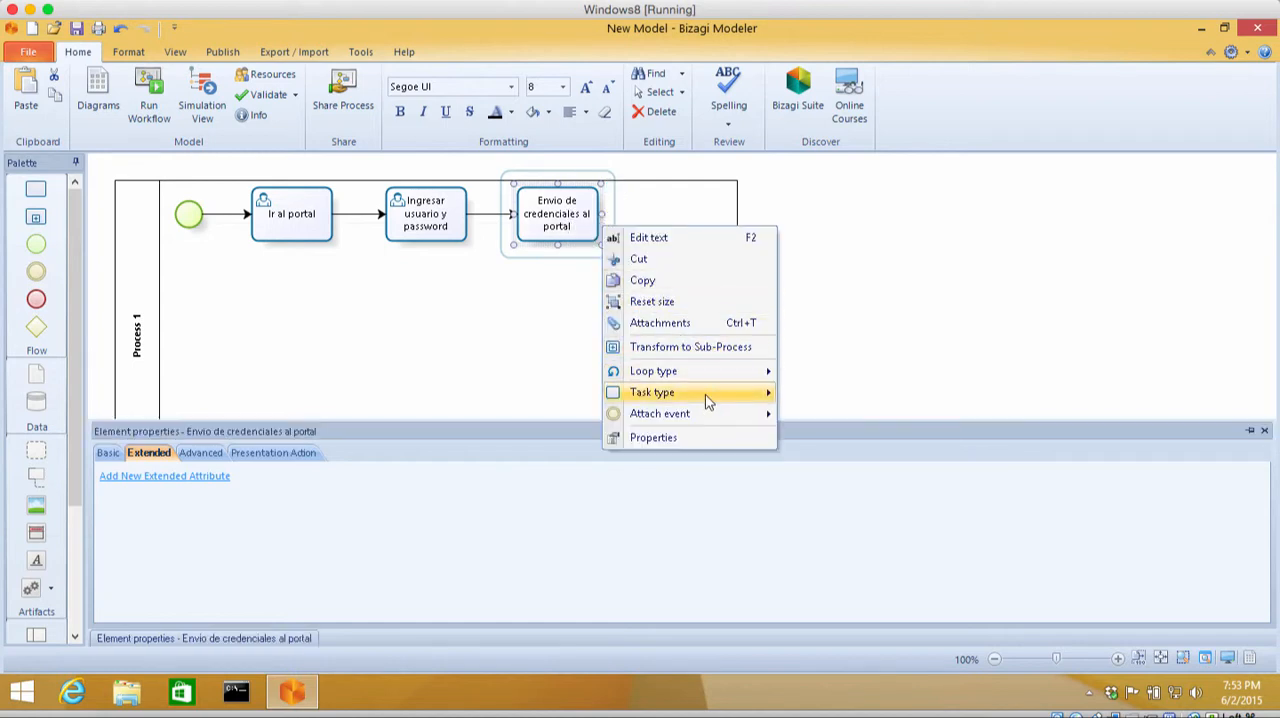
{"action": "mouse_move", "coordinate": [705, 394]}
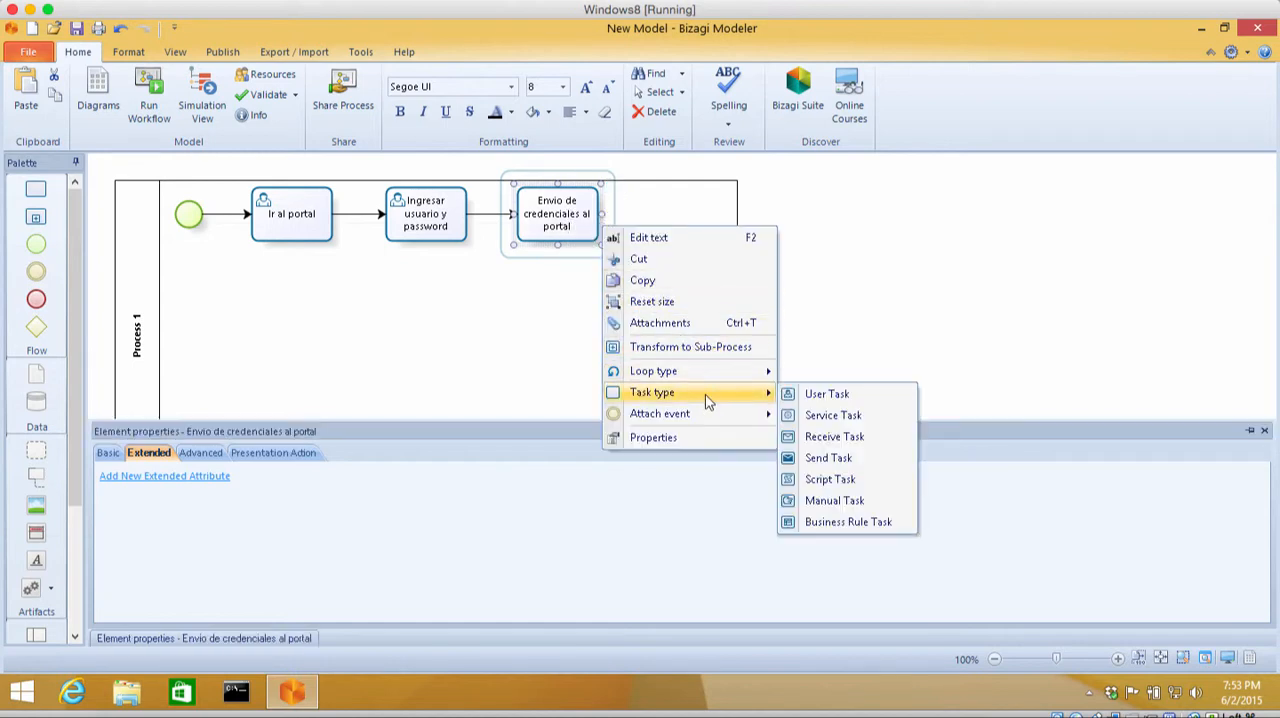
{"action": "left_click", "coordinate": [829, 458]}
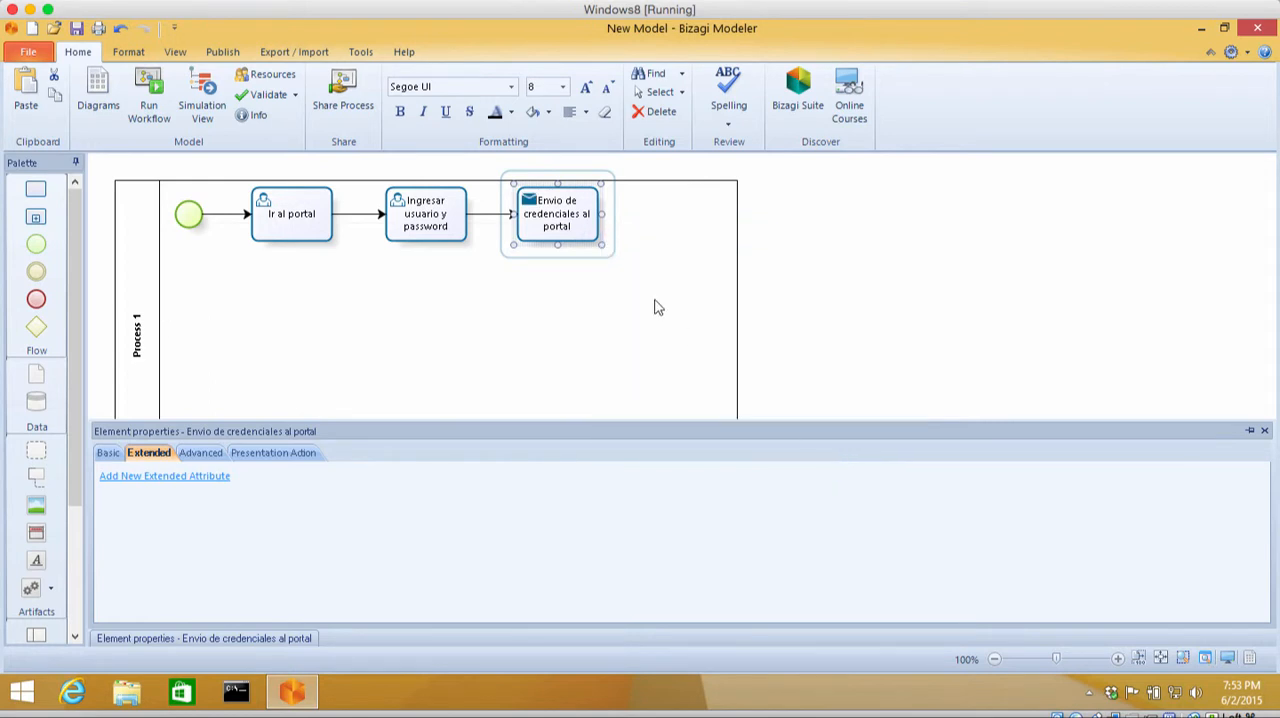
Step: Assign Alumno as the performer of the "Envio de credenciales al portal" task
{"action": "mouse_move", "coordinate": [597, 234]}
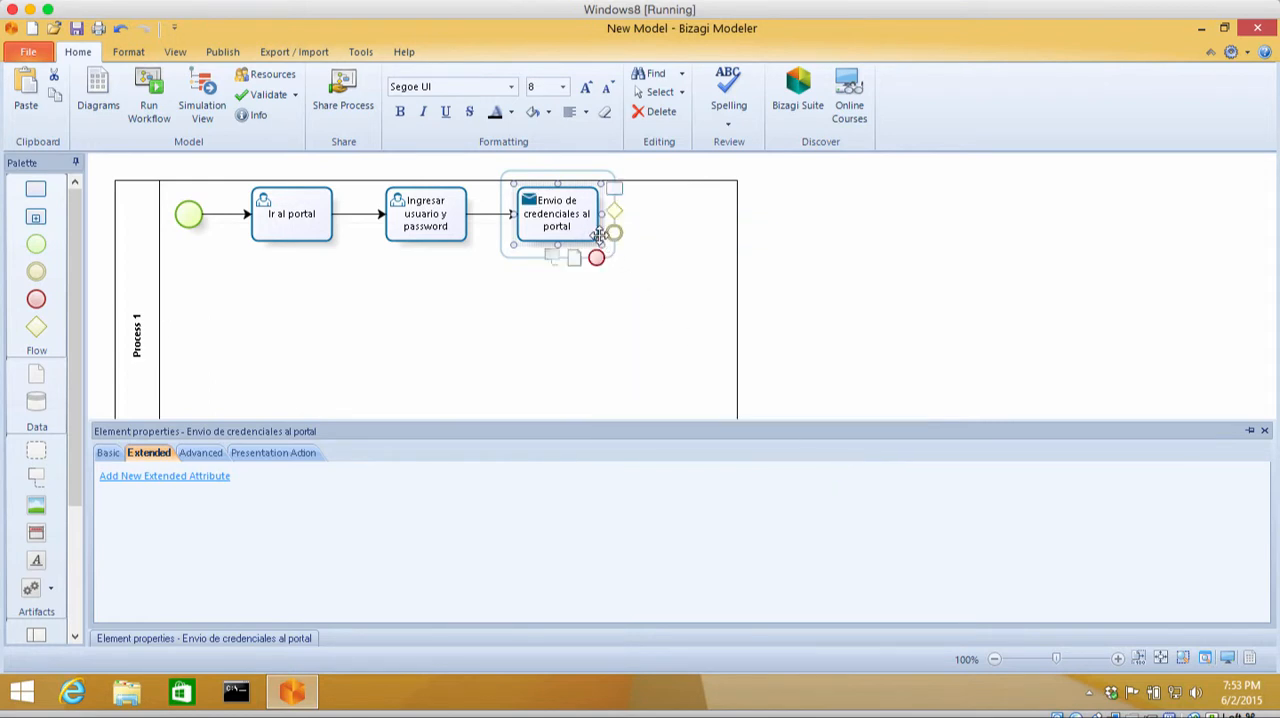
{"action": "right_click", "coordinate": [605, 253]}
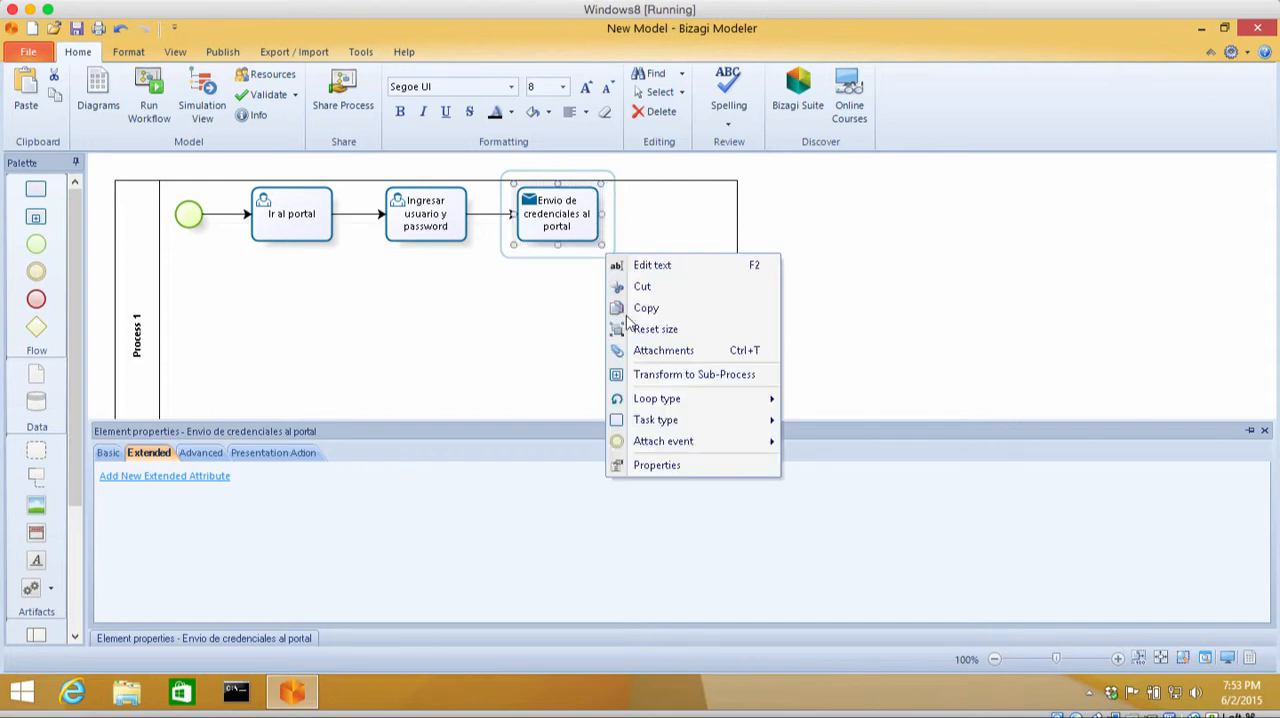
{"action": "left_click", "coordinate": [650, 467]}
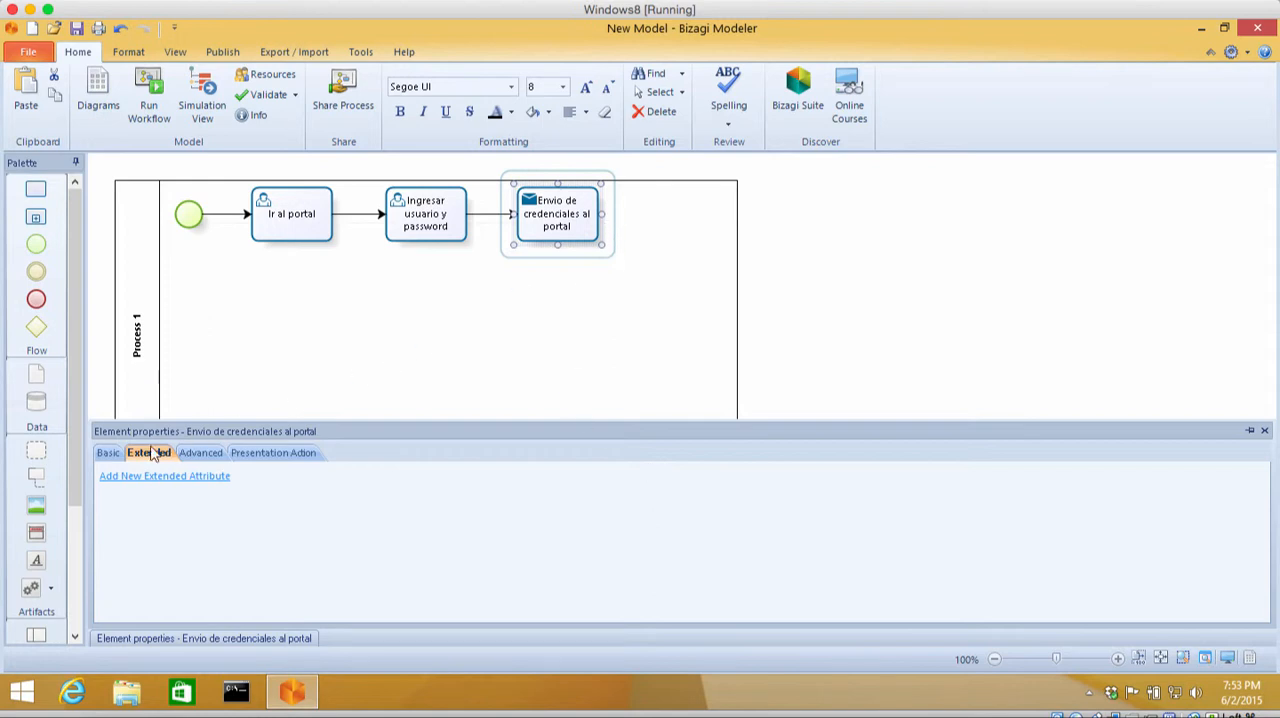
{"action": "left_click", "coordinate": [108, 453]}
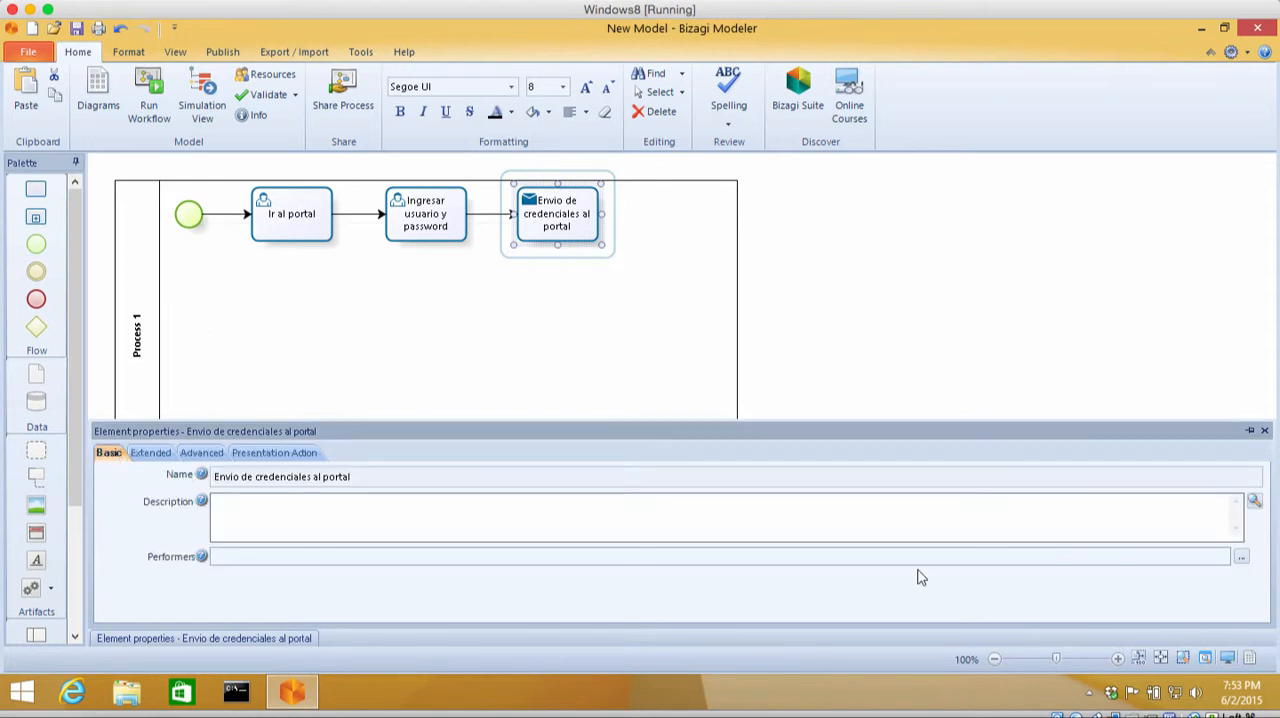
{"action": "left_click", "coordinate": [1243, 556]}
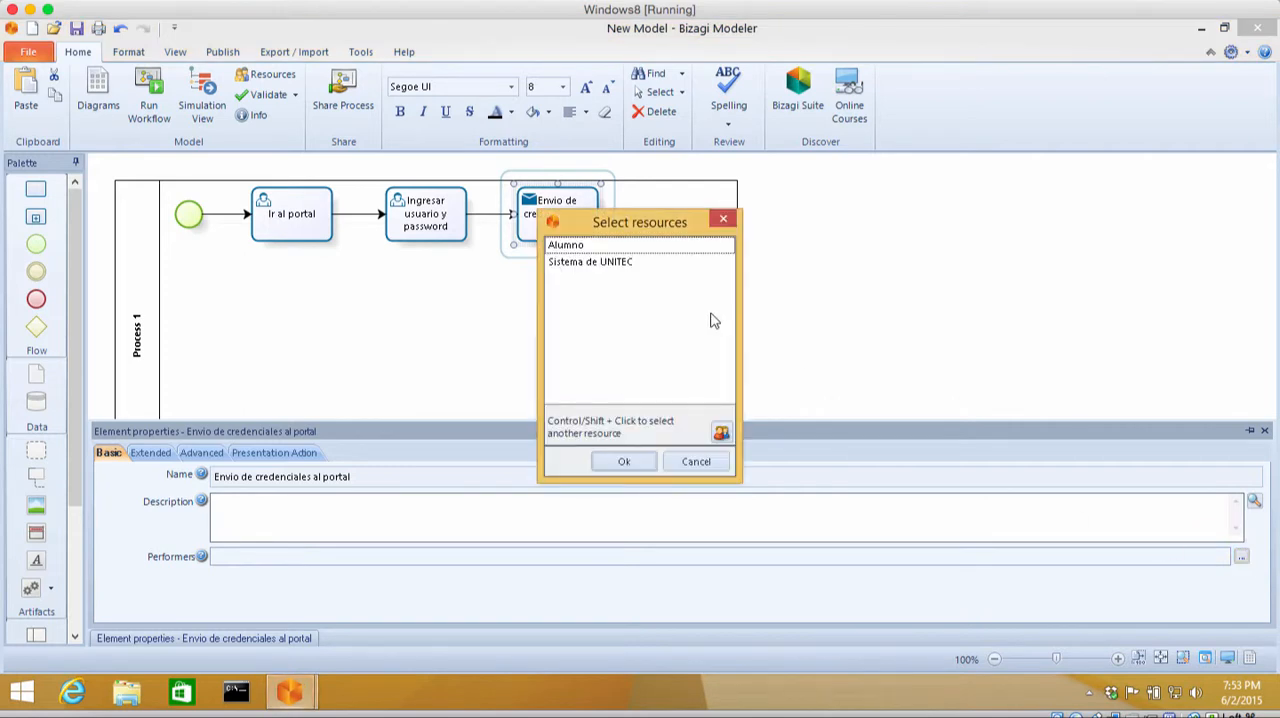
{"action": "left_click", "coordinate": [613, 248]}
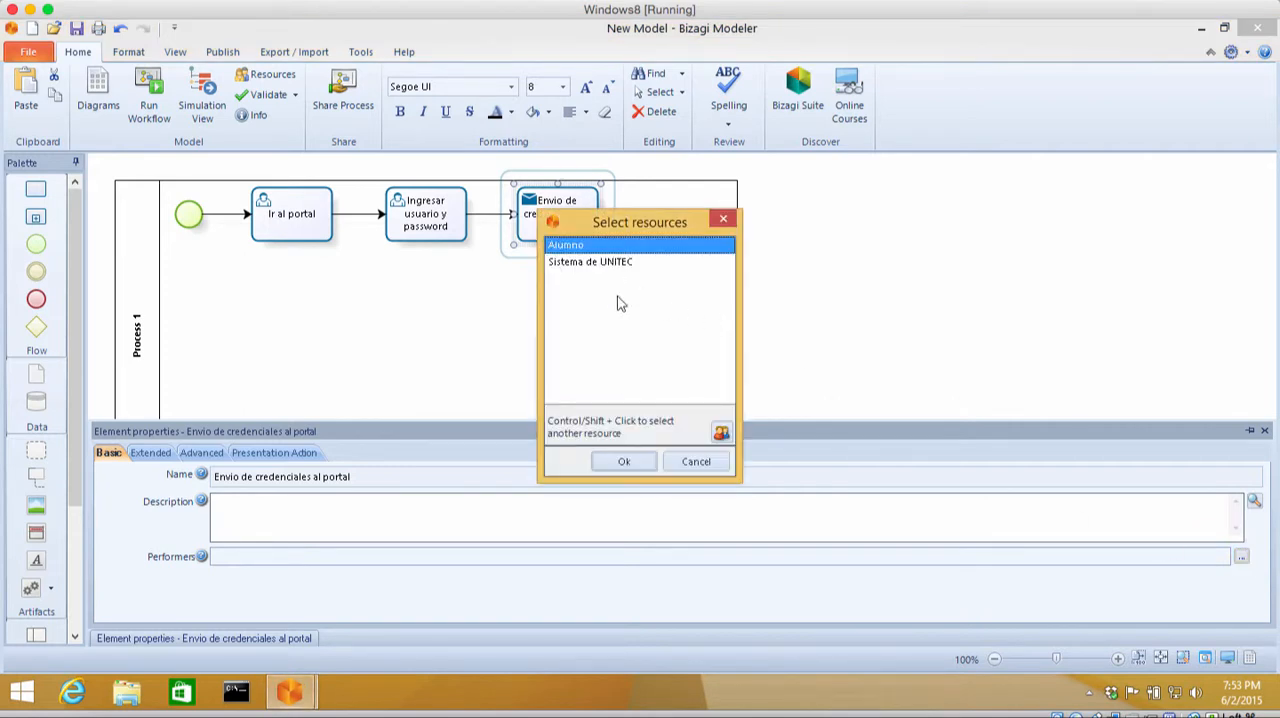
{"action": "left_click", "coordinate": [628, 466]}
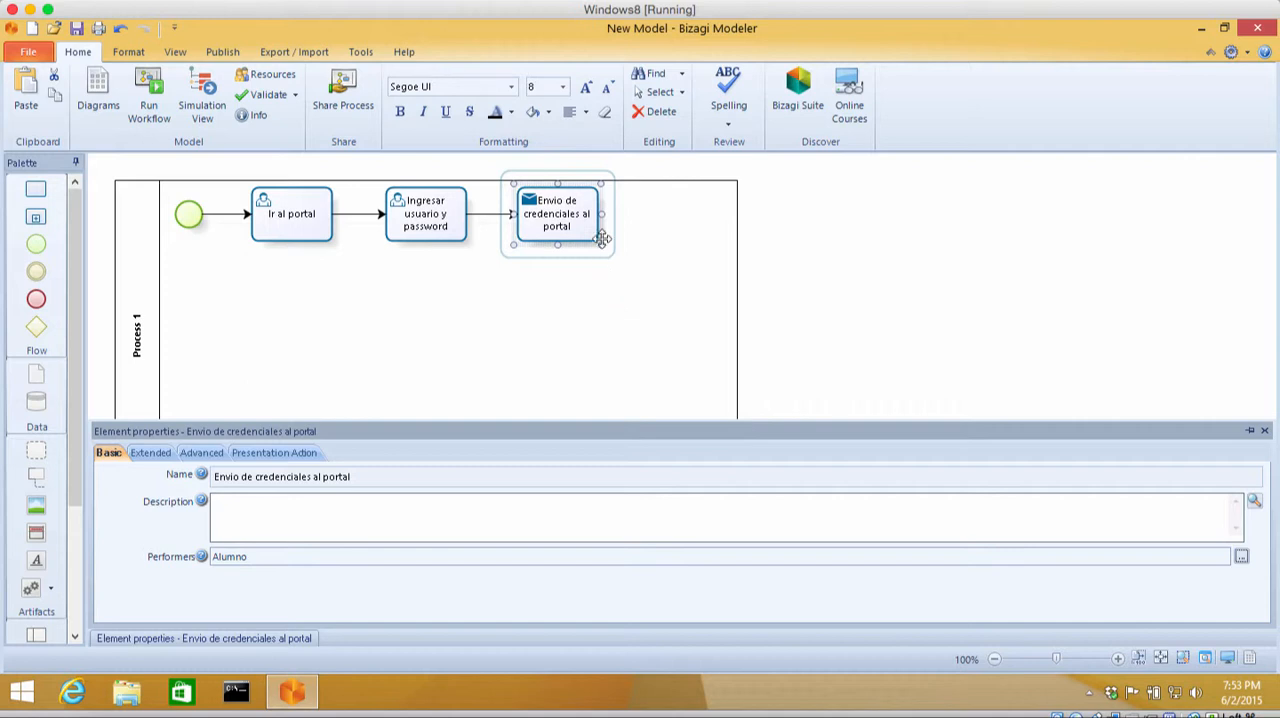
Step: Add a connected task below "Envio de credenciales al portal" and name it "Validacion de credenciales del alumno"
{"action": "mouse_move", "coordinate": [604, 236]}
{"action": "left_click_drag", "start_coordinate": [617, 196], "coordinate": [560, 310]}
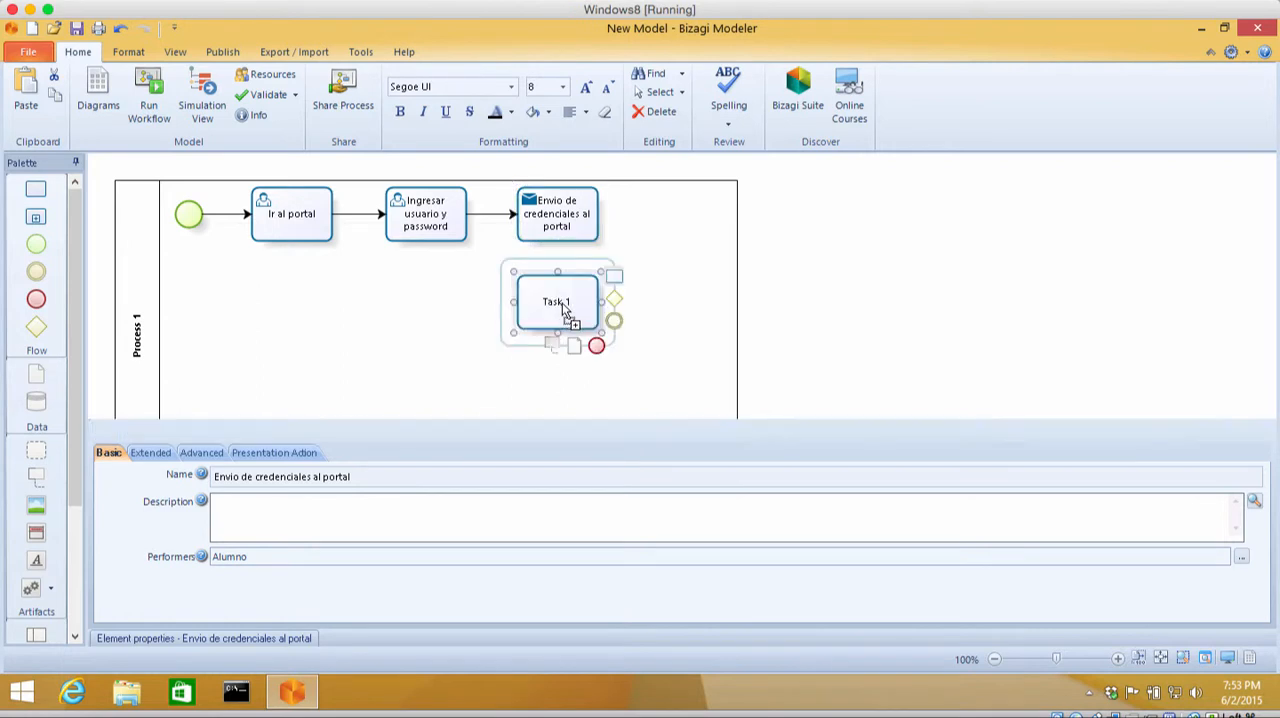
{"action": "left_click", "coordinate": [563, 312]}
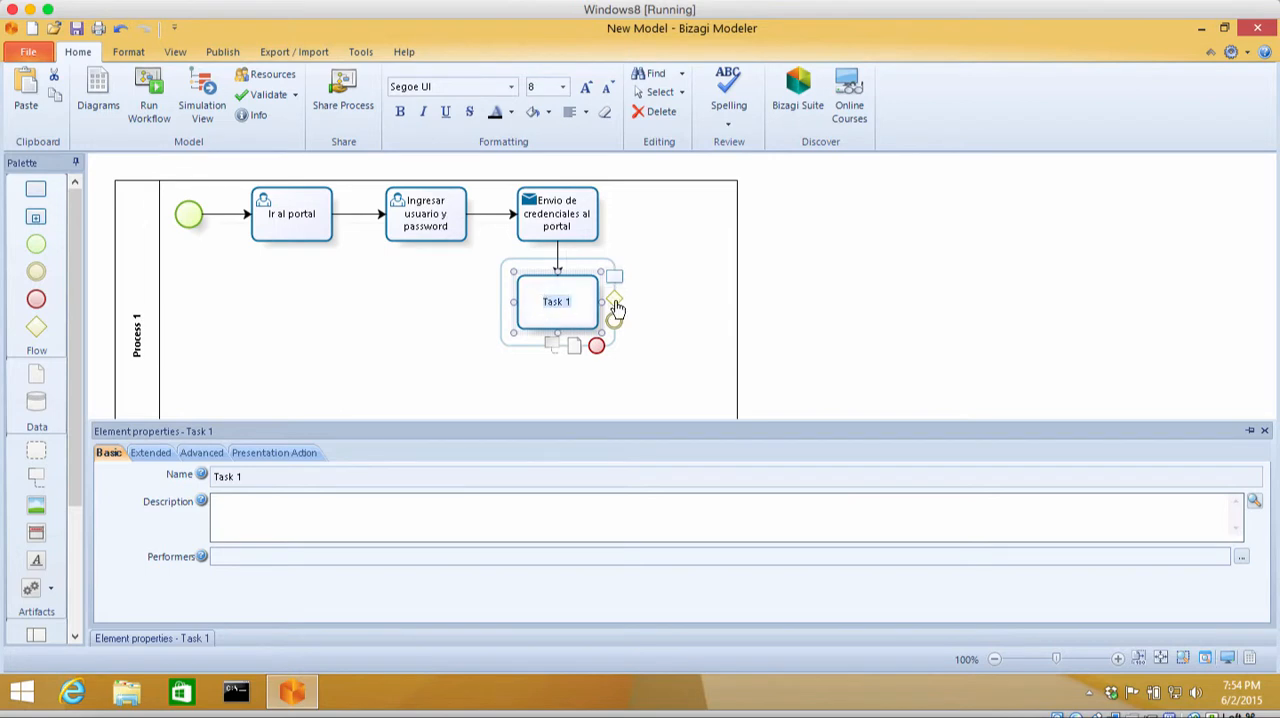
{"action": "type", "text": "Validacion de credenciales"}
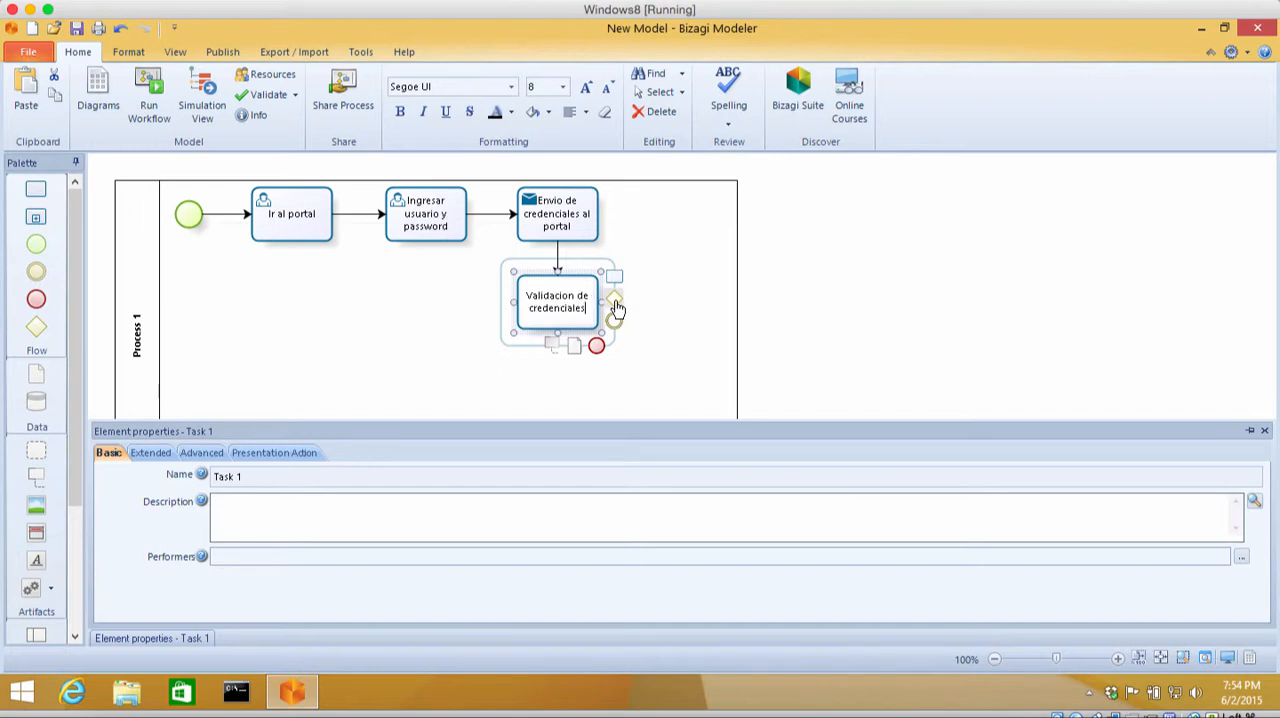
{"action": "type", "text": " del alumno"}
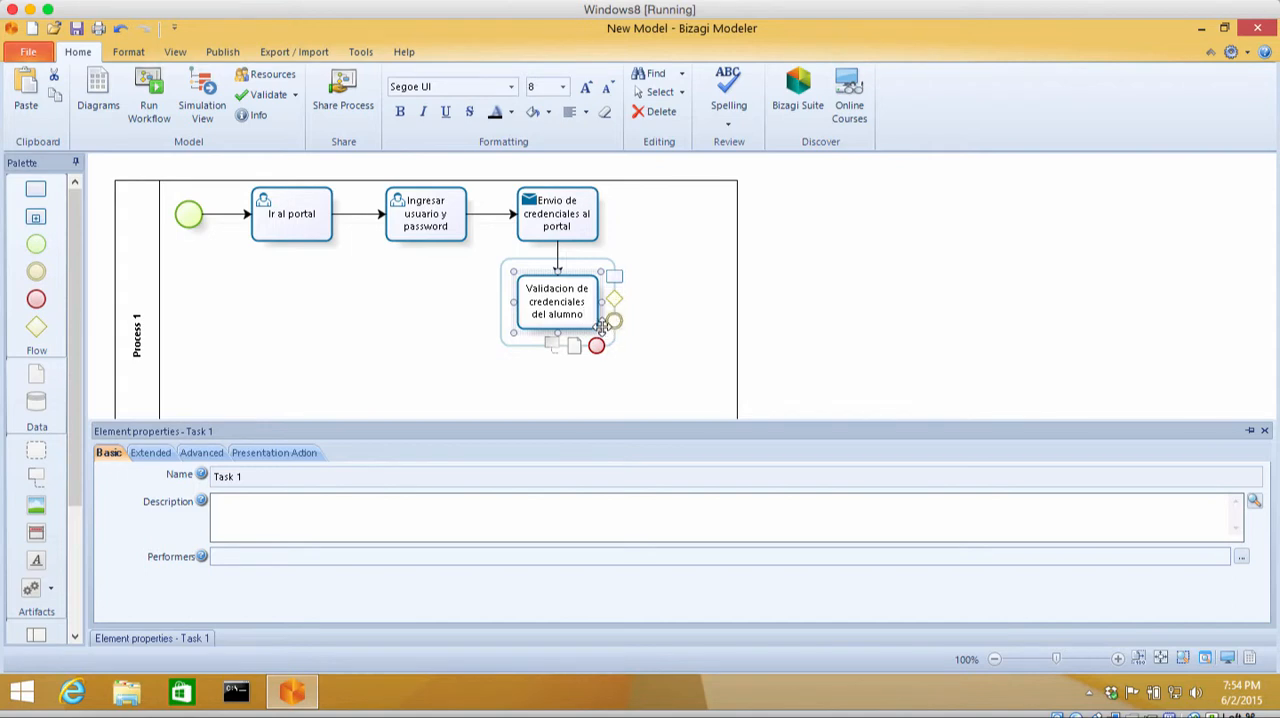
{"action": "left_click", "coordinate": [602, 331]}
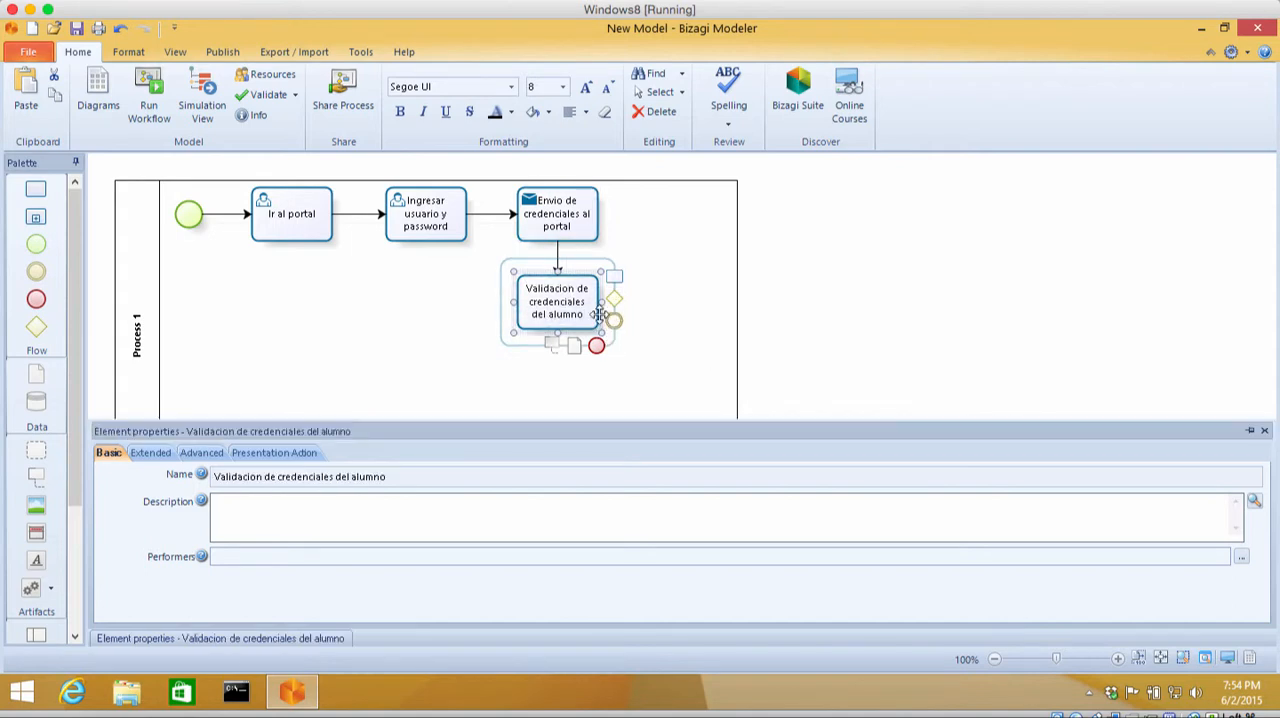
Step: Change the "Validacion de credenciales del alumno" task's type to Service Task
{"action": "right_click", "coordinate": [599, 314]}
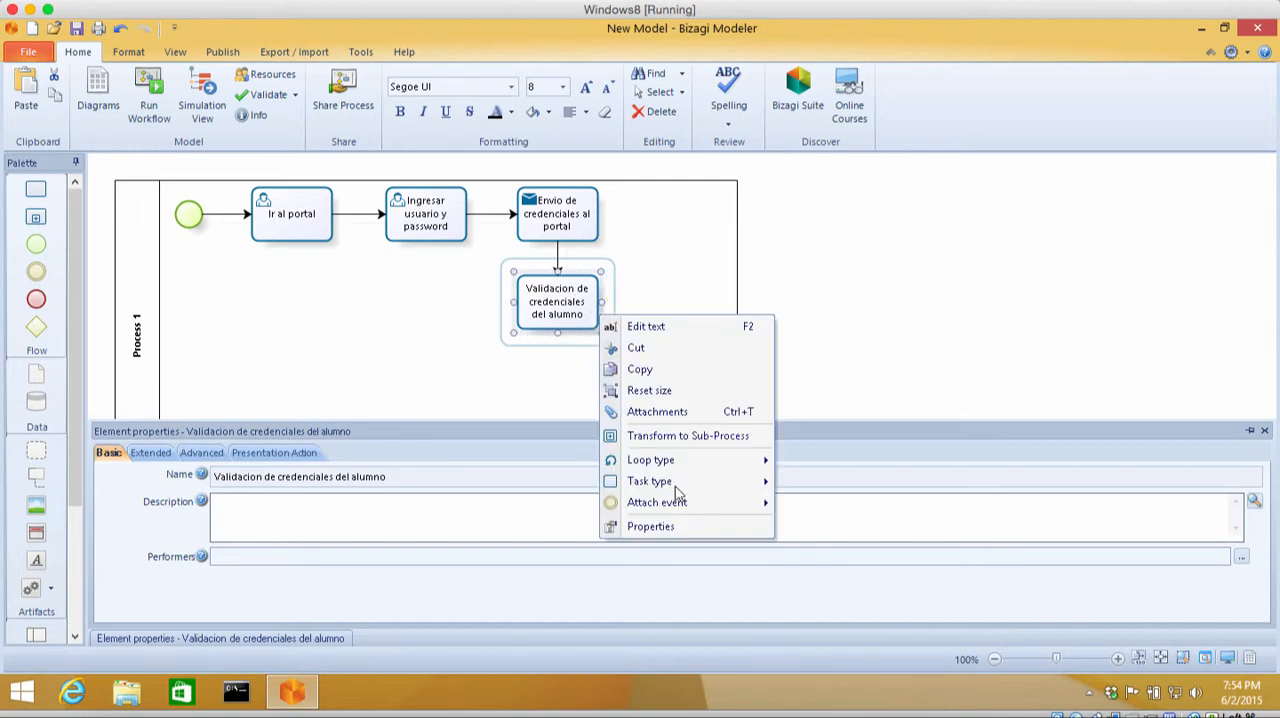
{"action": "mouse_move", "coordinate": [675, 484]}
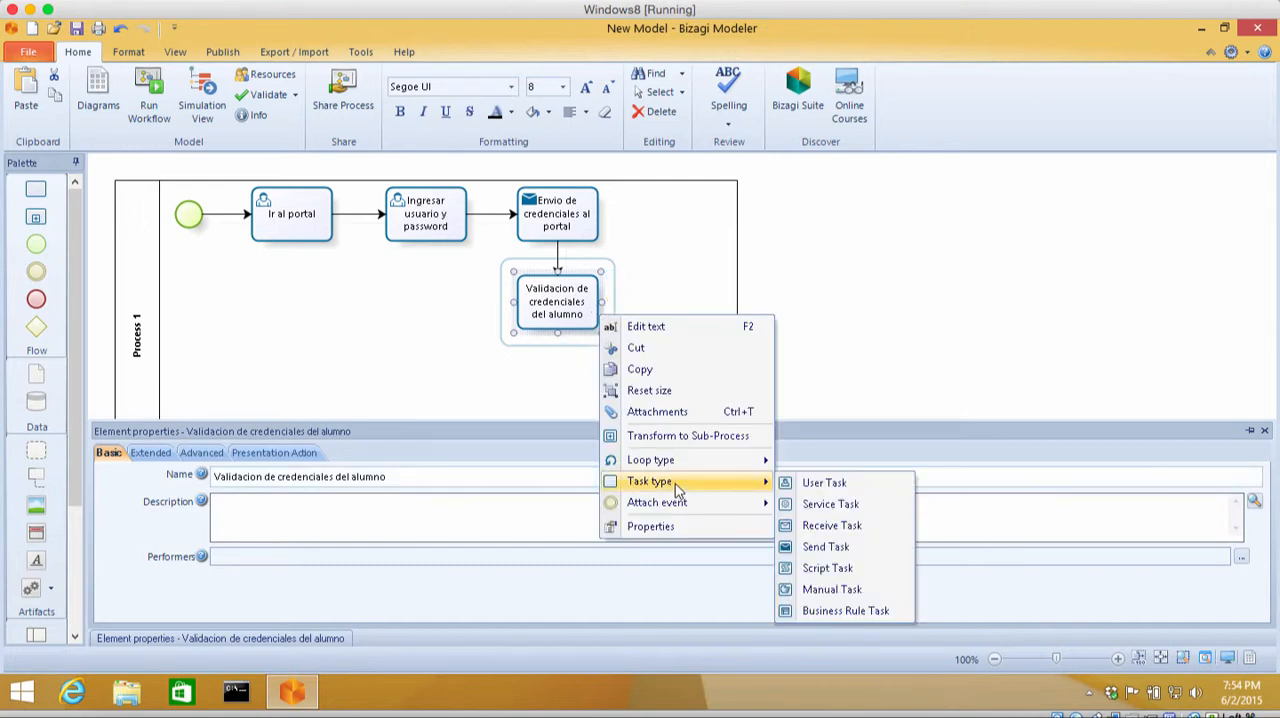
{"action": "left_click", "coordinate": [846, 506]}
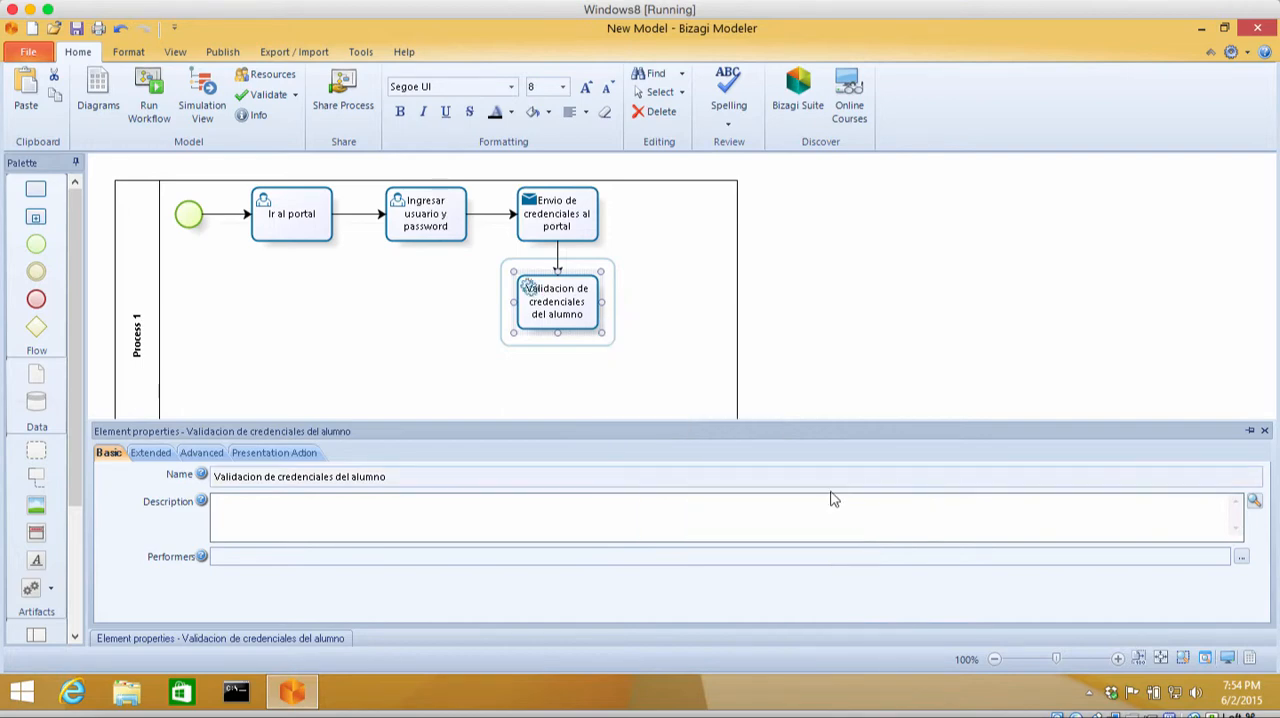
{"action": "mouse_move", "coordinate": [600, 336]}
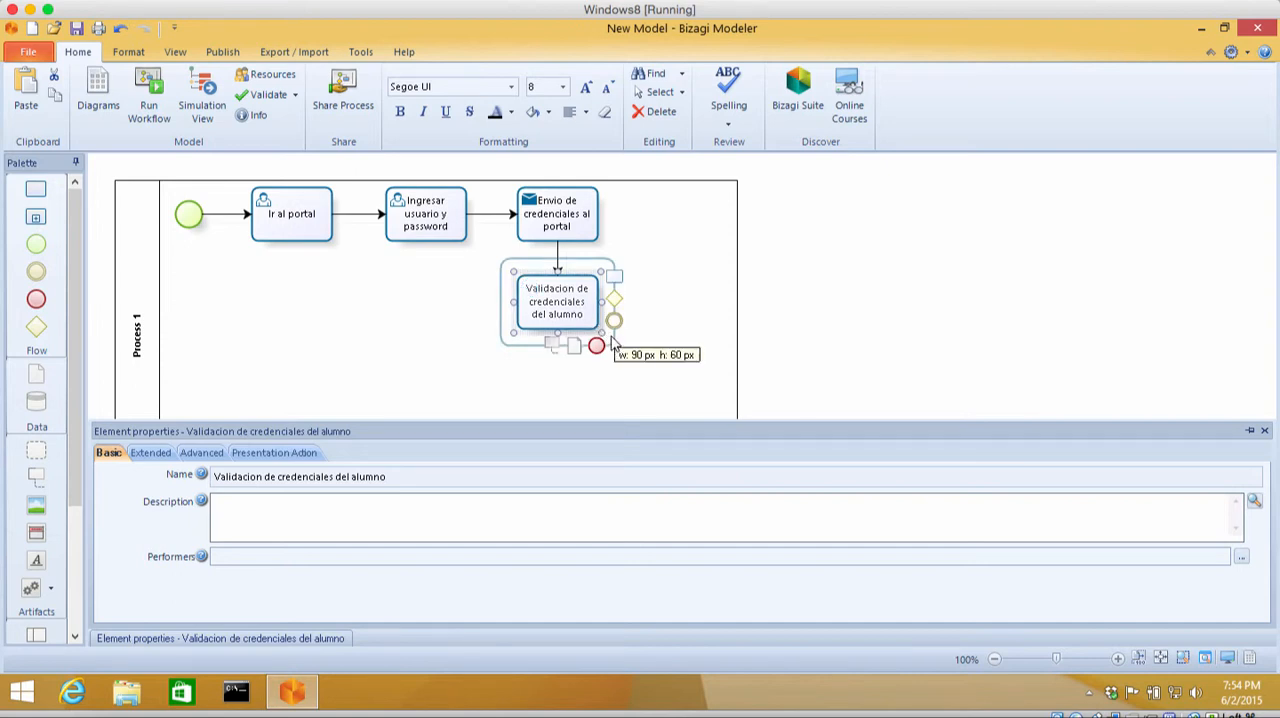
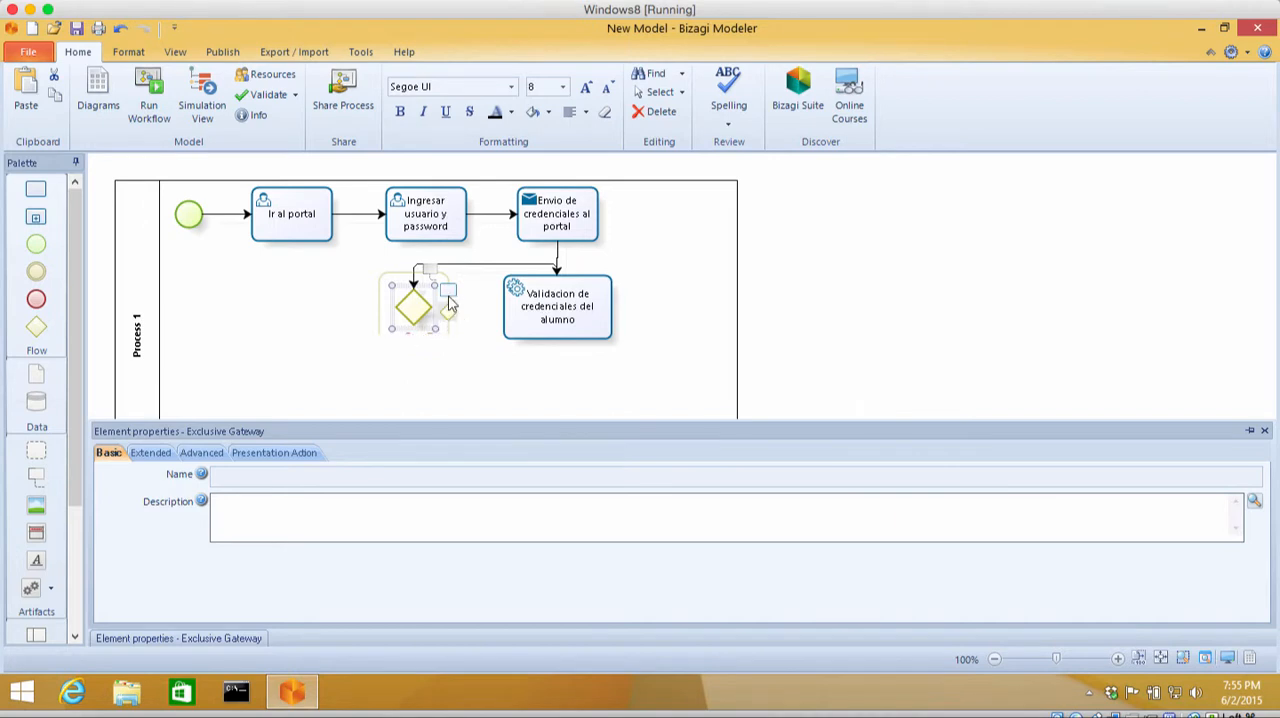
Step: Add a task connected from the gateway on its left side and name it "Dejar entrar al alumno"
{"action": "left_click_drag", "start_coordinate": [450, 300], "coordinate": [283, 308]}
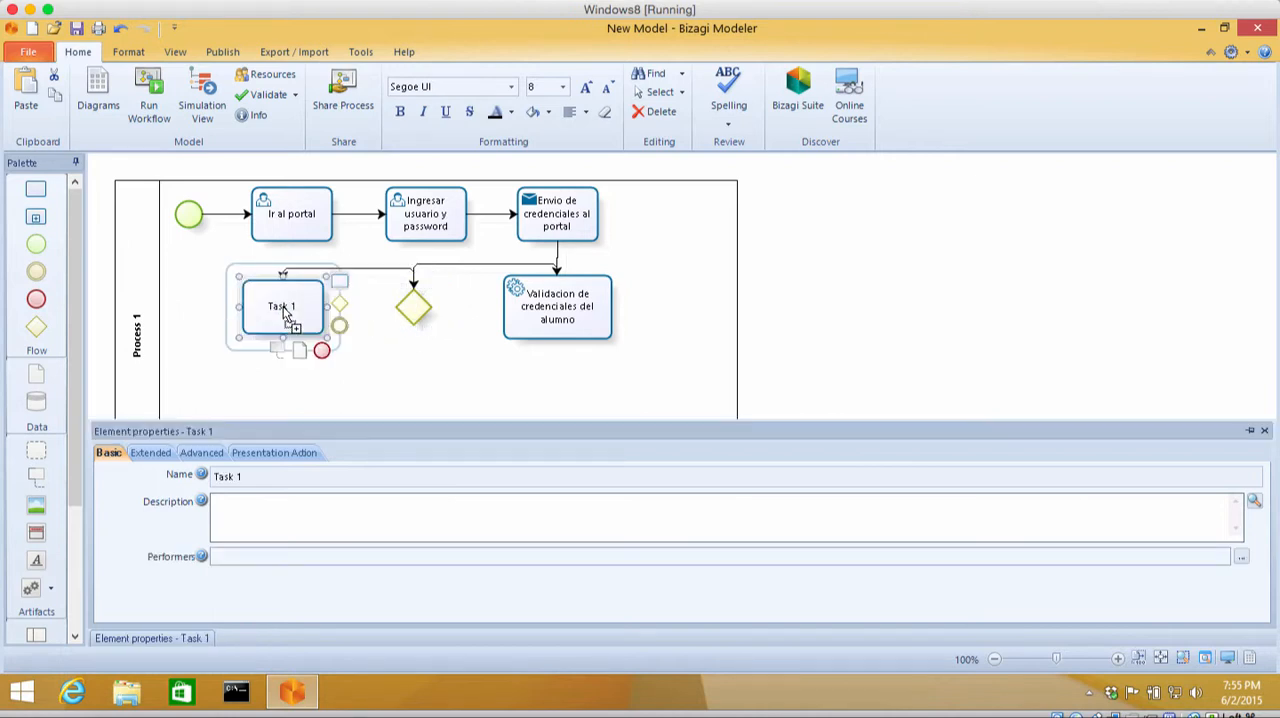
{"action": "double_click", "coordinate": [284, 307]}
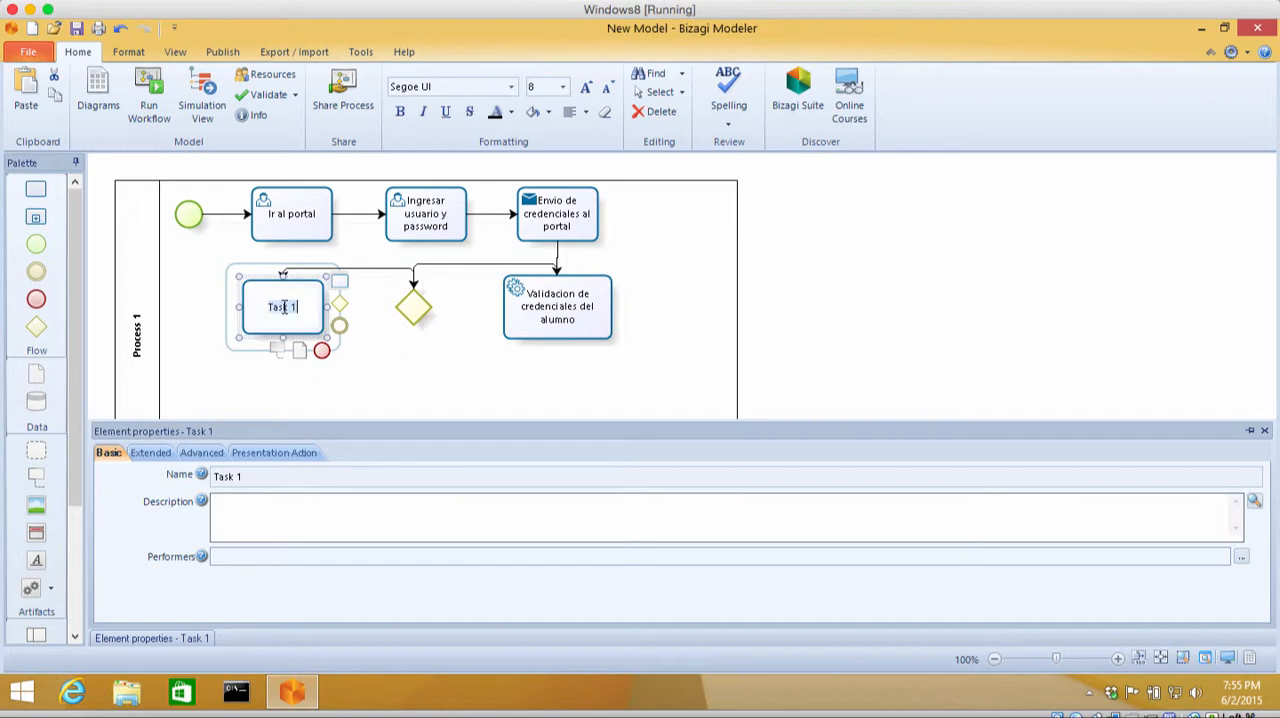
{"action": "type", "text": "Dejar entrar al alumno"}
Step: Label the sequence flow from the gateway to "Dejar entrar al alumno" as "Si"
{"action": "left_click", "coordinate": [357, 270]}
{"action": "left_click", "coordinate": [357, 270]}
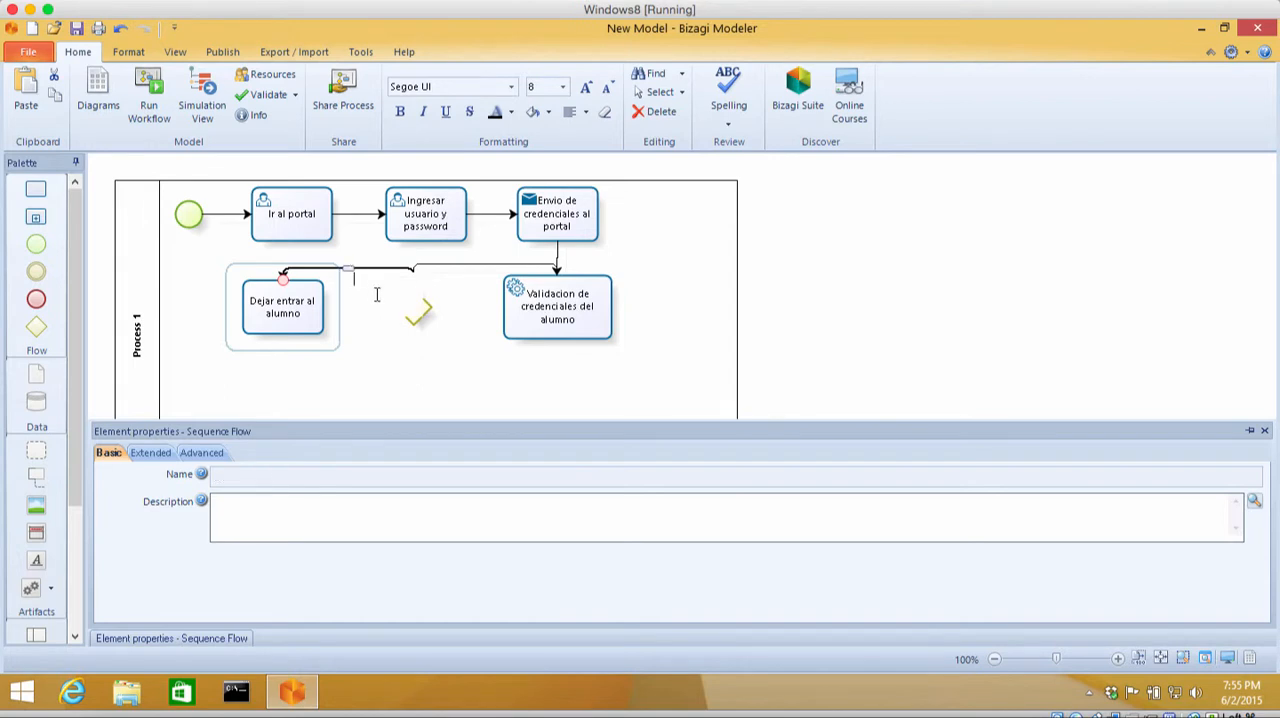
{"action": "left_click", "coordinate": [391, 347]}
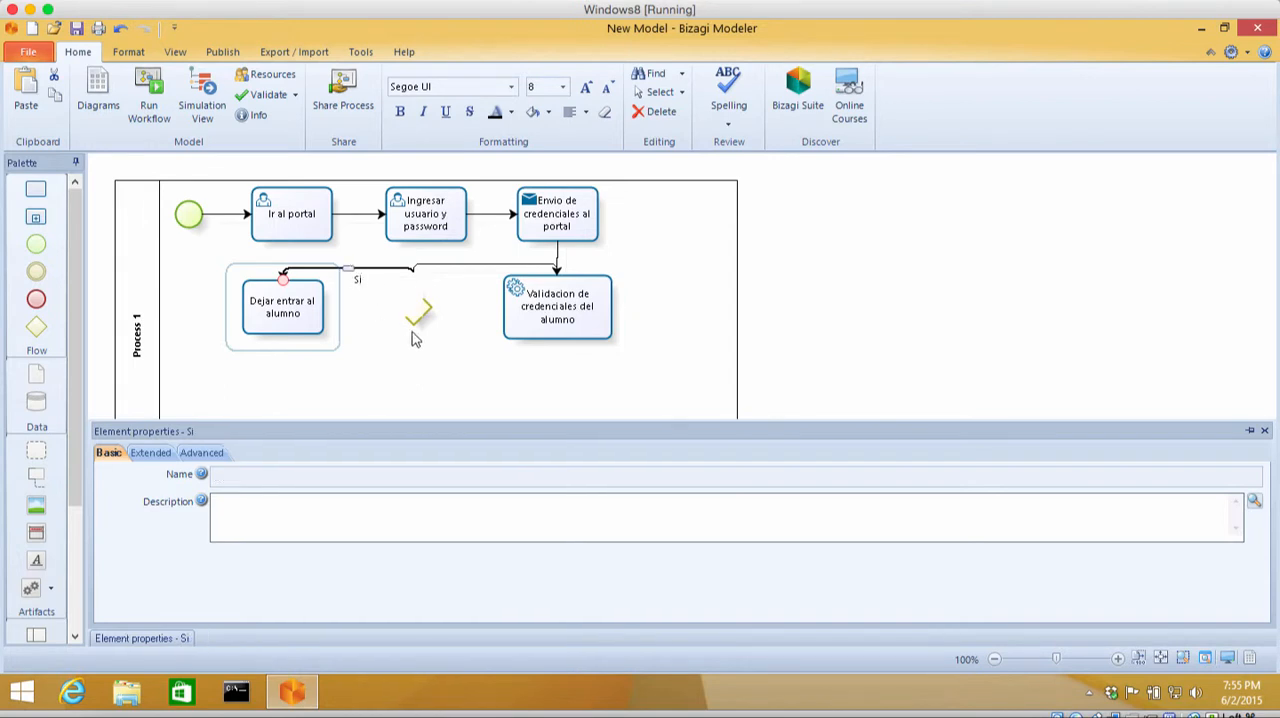
Step: Name the exclusive gateway "Es valido?"
{"action": "left_click", "coordinate": [434, 312]}
{"action": "left_click", "coordinate": [418, 310]}
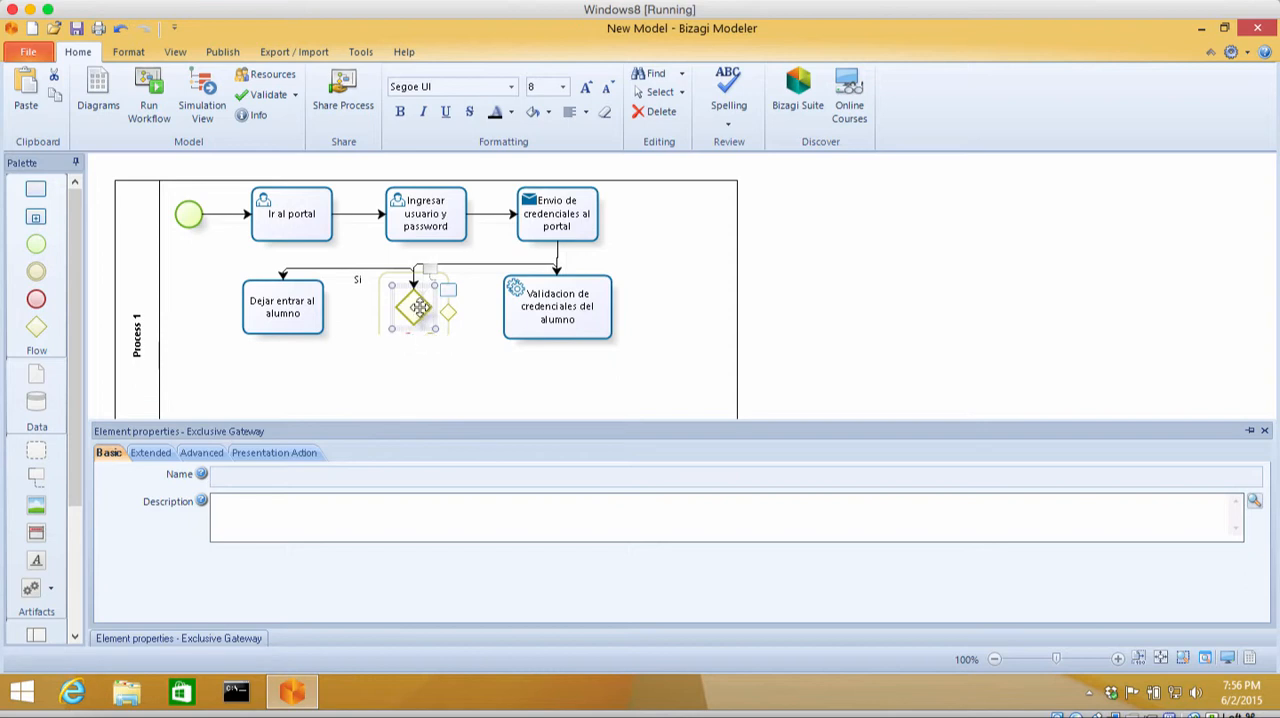
{"action": "type", "text": "valido?"}
{"action": "left_click", "coordinate": [435, 388]}
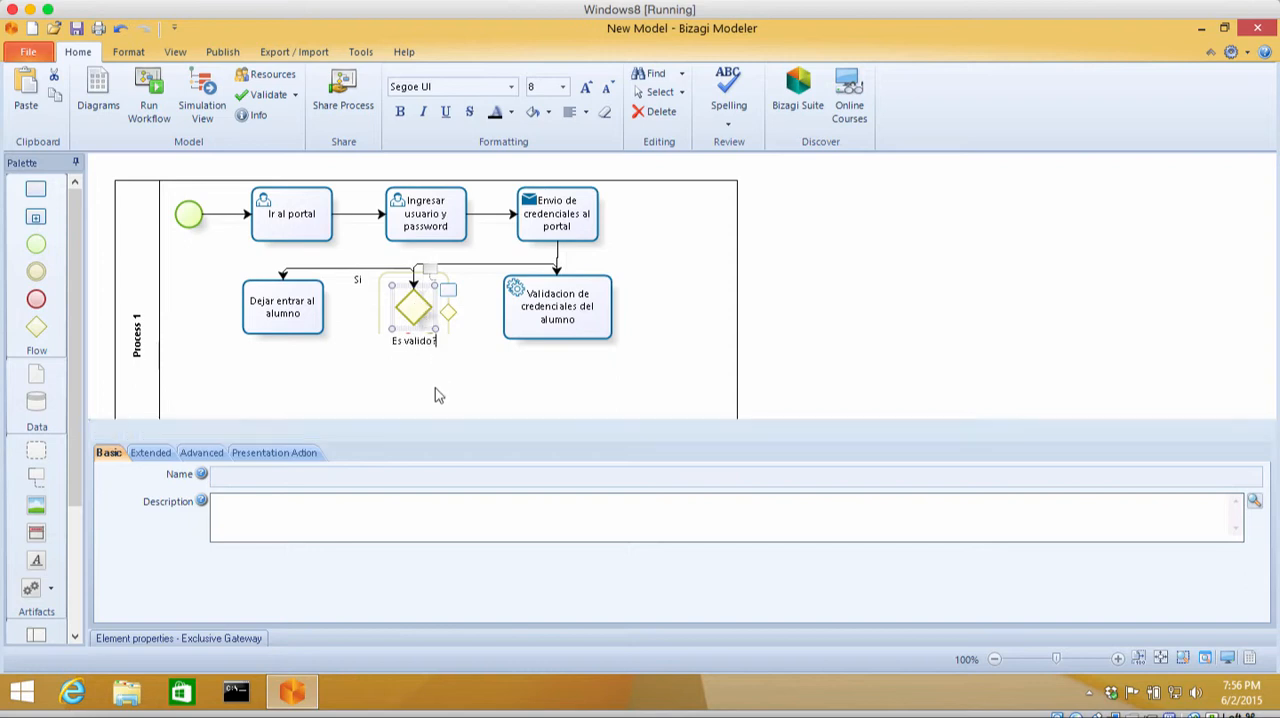
Step: Change the "Dejar entrar al alumno" task's type to Service Task and describe it as "El alumno ingresa a Moodle"
{"action": "left_click", "coordinate": [305, 318]}
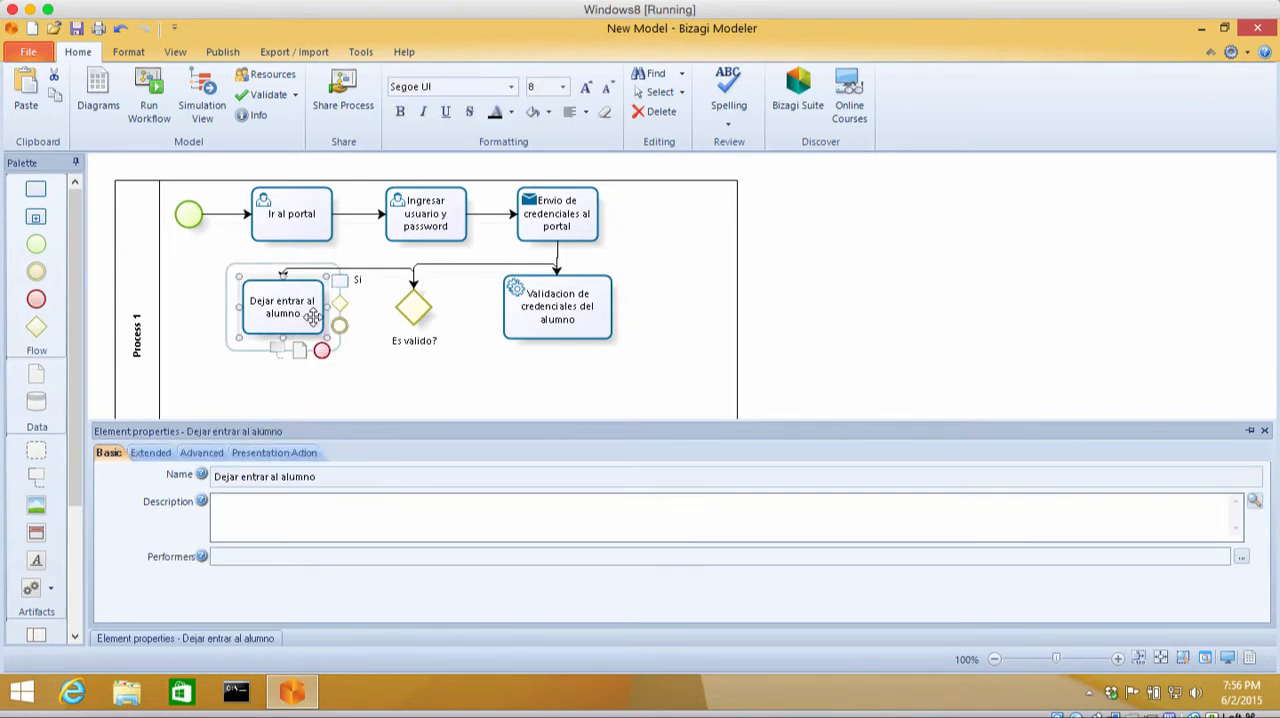
{"action": "right_click", "coordinate": [313, 316]}
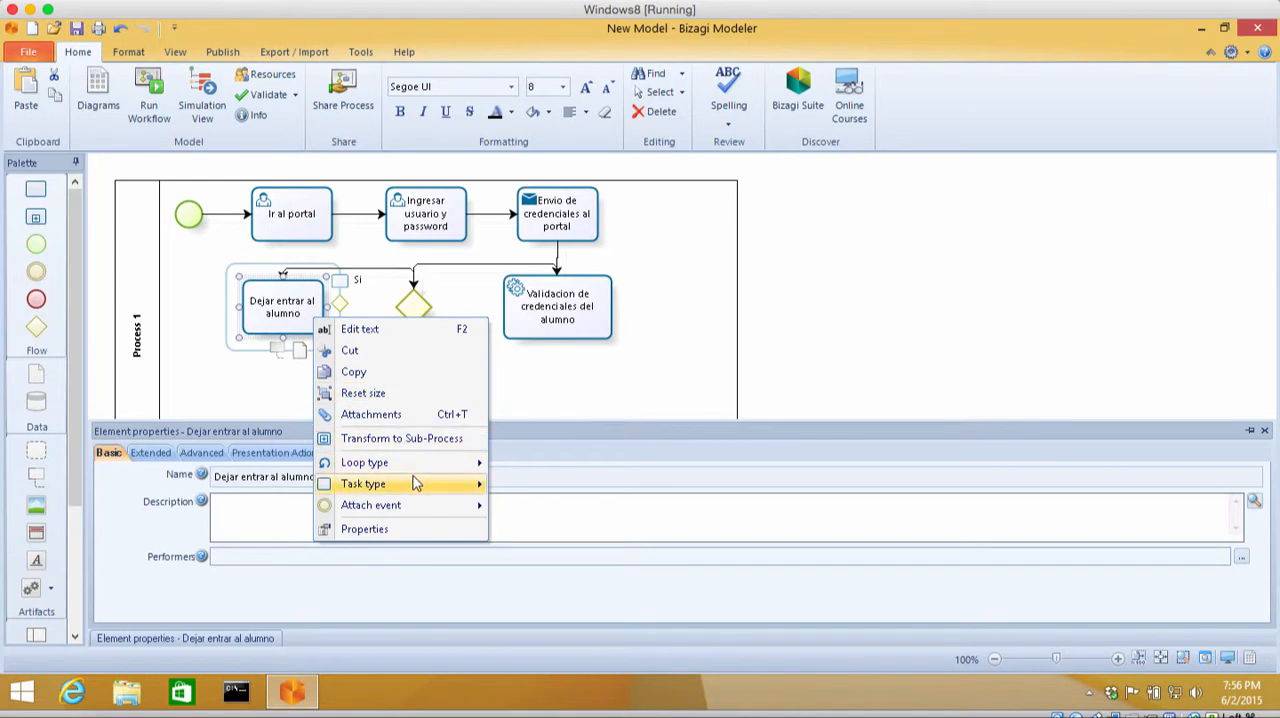
{"action": "mouse_move", "coordinate": [418, 484]}
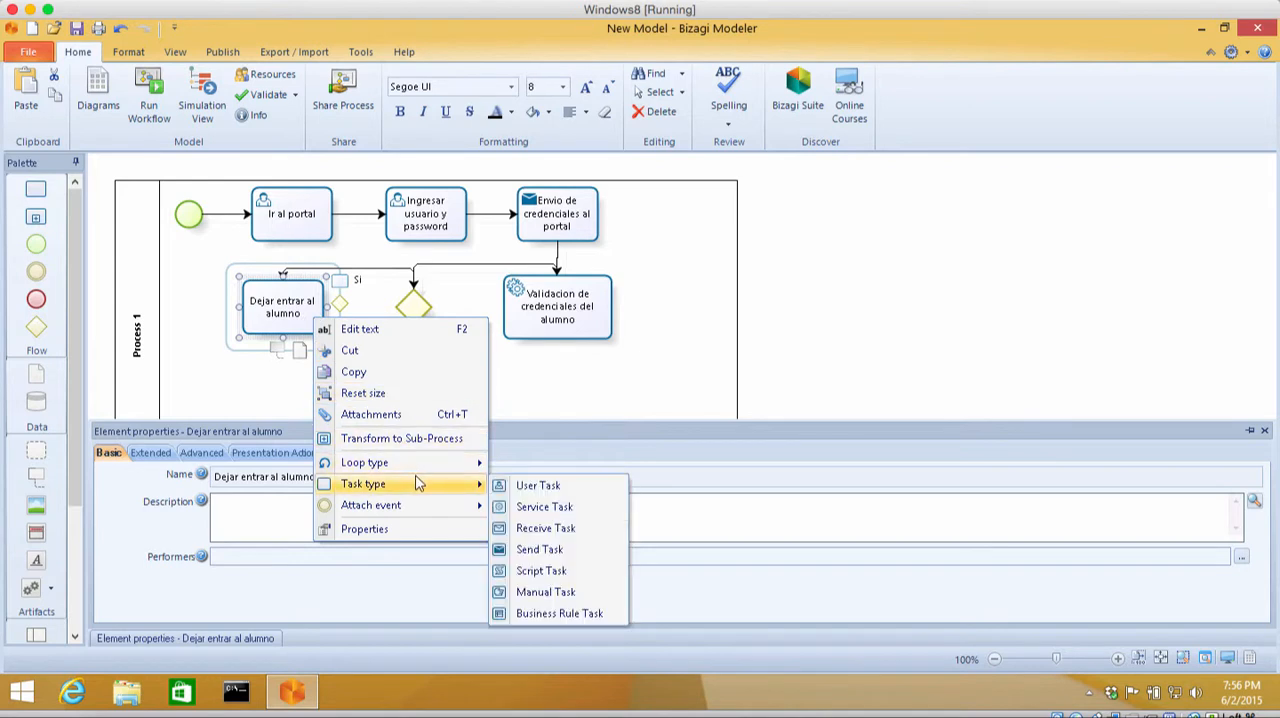
{"action": "left_click", "coordinate": [529, 506]}
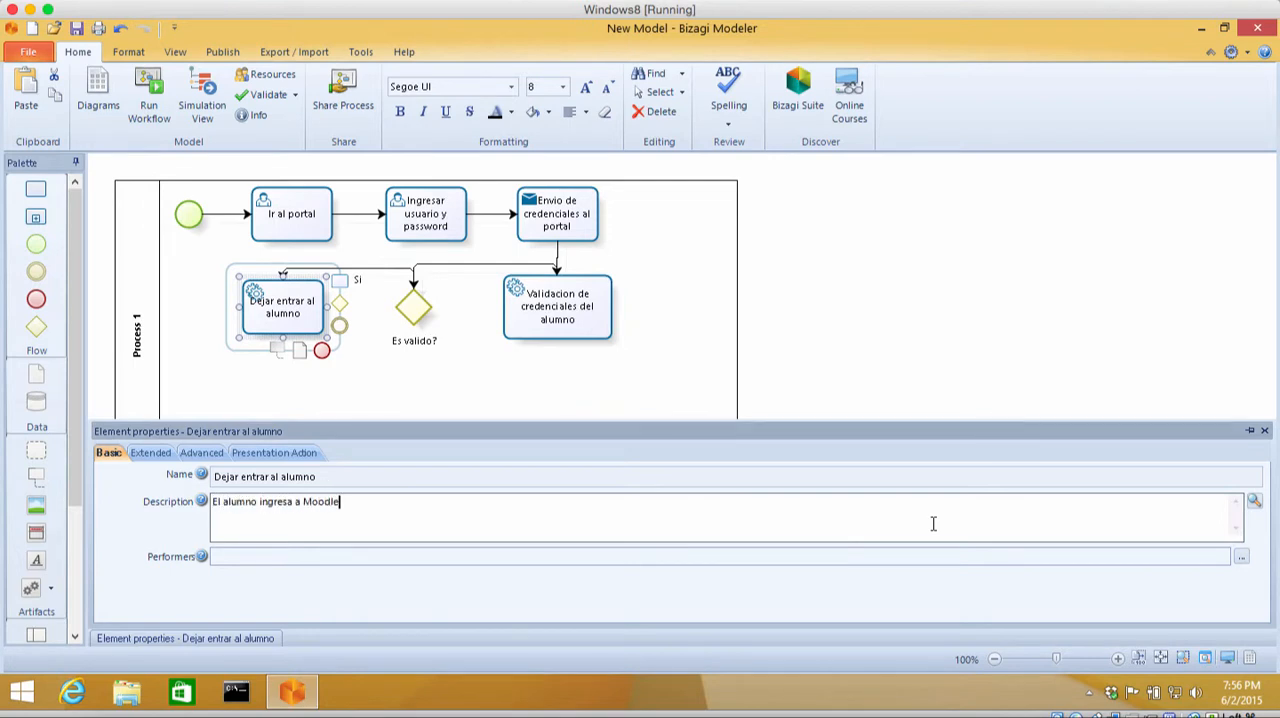
Step: Assign Sistema de UNITEC as the performer of the "Dejar entrar al alumno" task
{"action": "left_click", "coordinate": [1241, 556]}
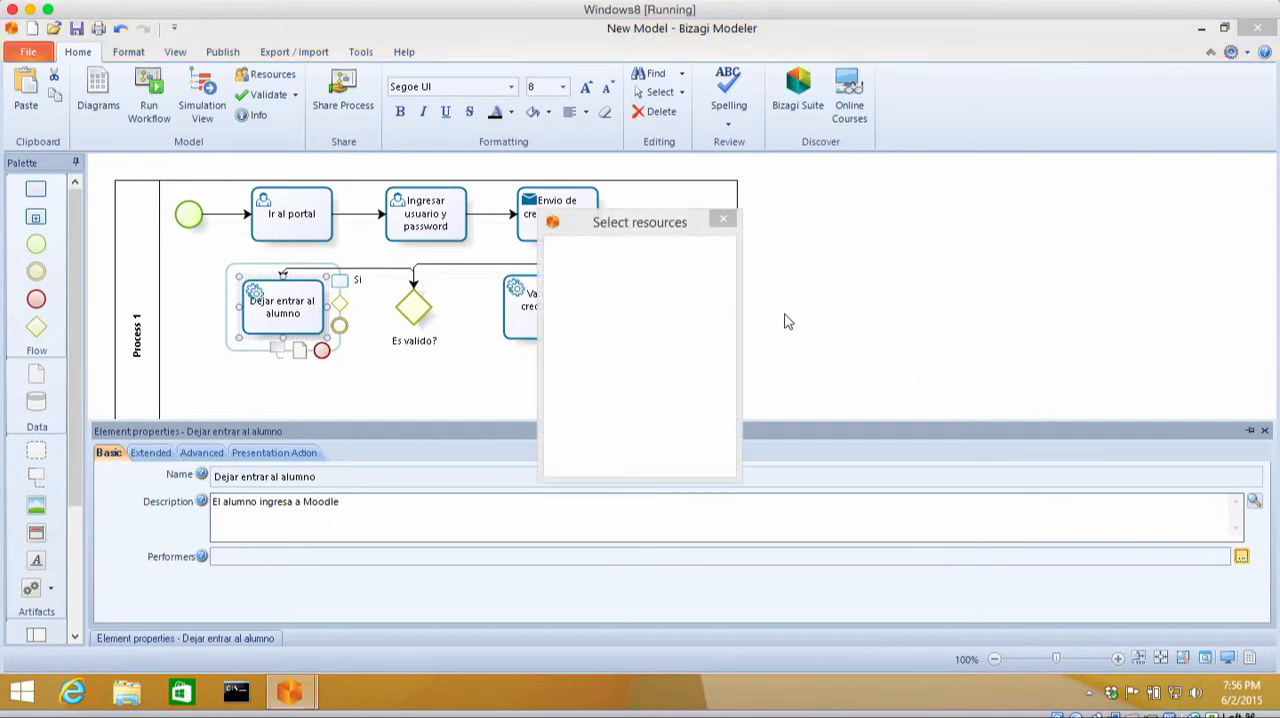
{"action": "left_click", "coordinate": [605, 263]}
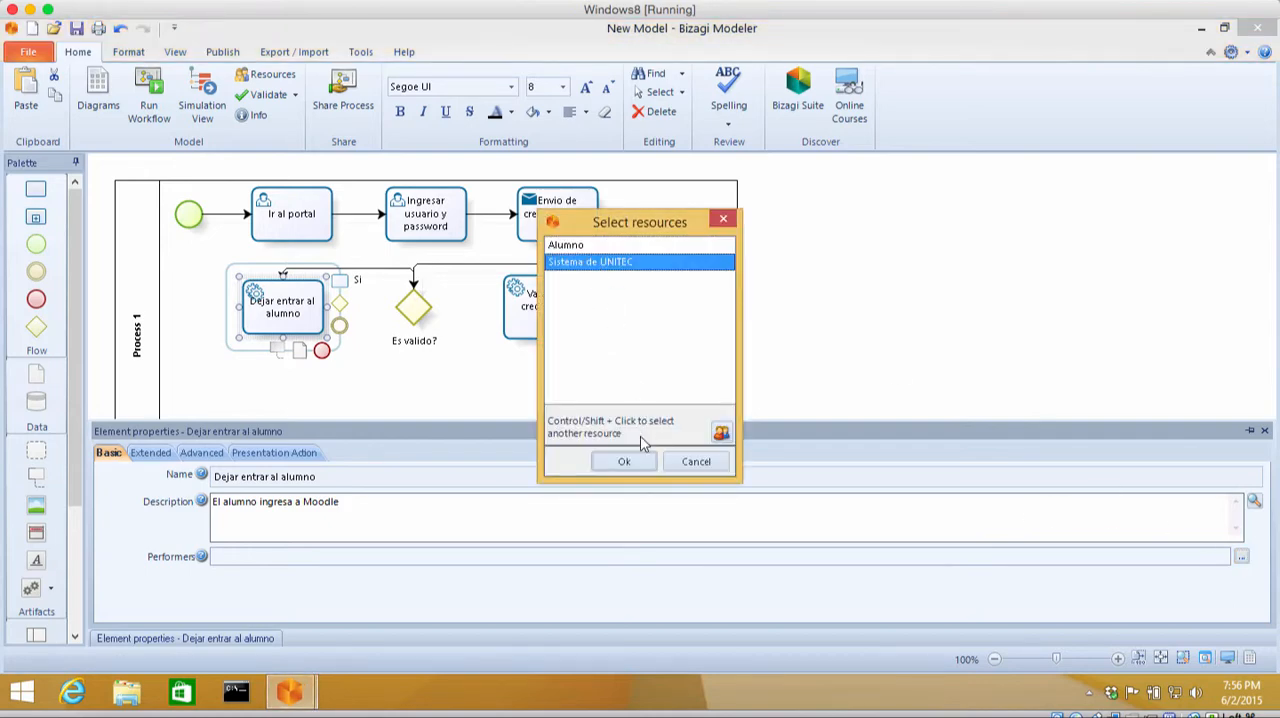
{"action": "left_click", "coordinate": [622, 467]}
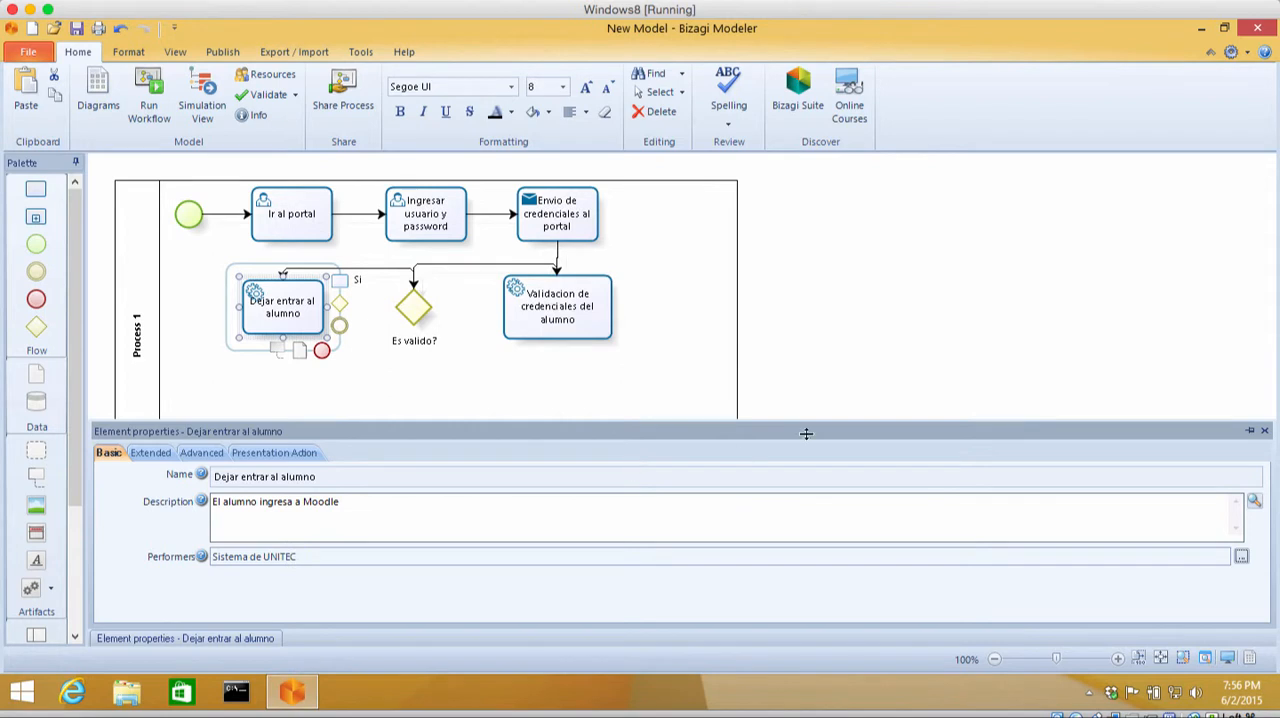
Step: Add a connected task below the "Es valido?" gateway and name it "Mostrar error"
{"action": "left_click", "coordinate": [424, 310]}
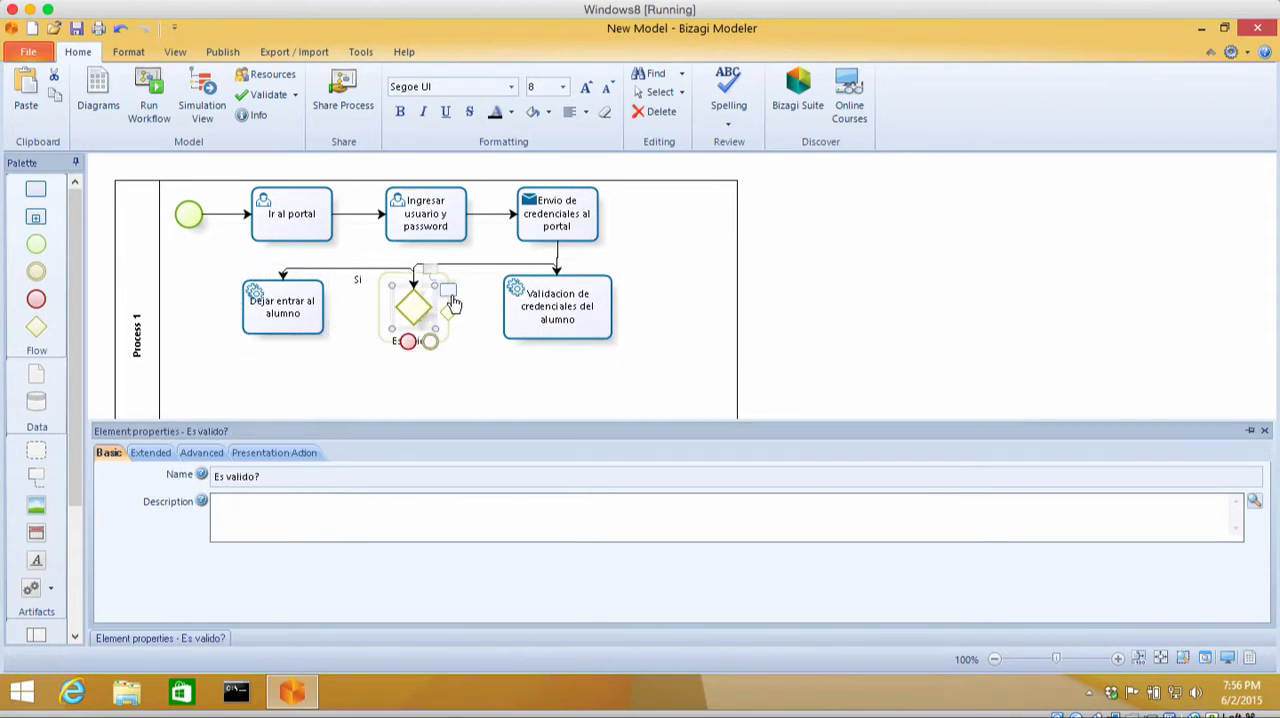
{"action": "left_click_drag", "start_coordinate": [452, 303], "coordinate": [422, 410]}
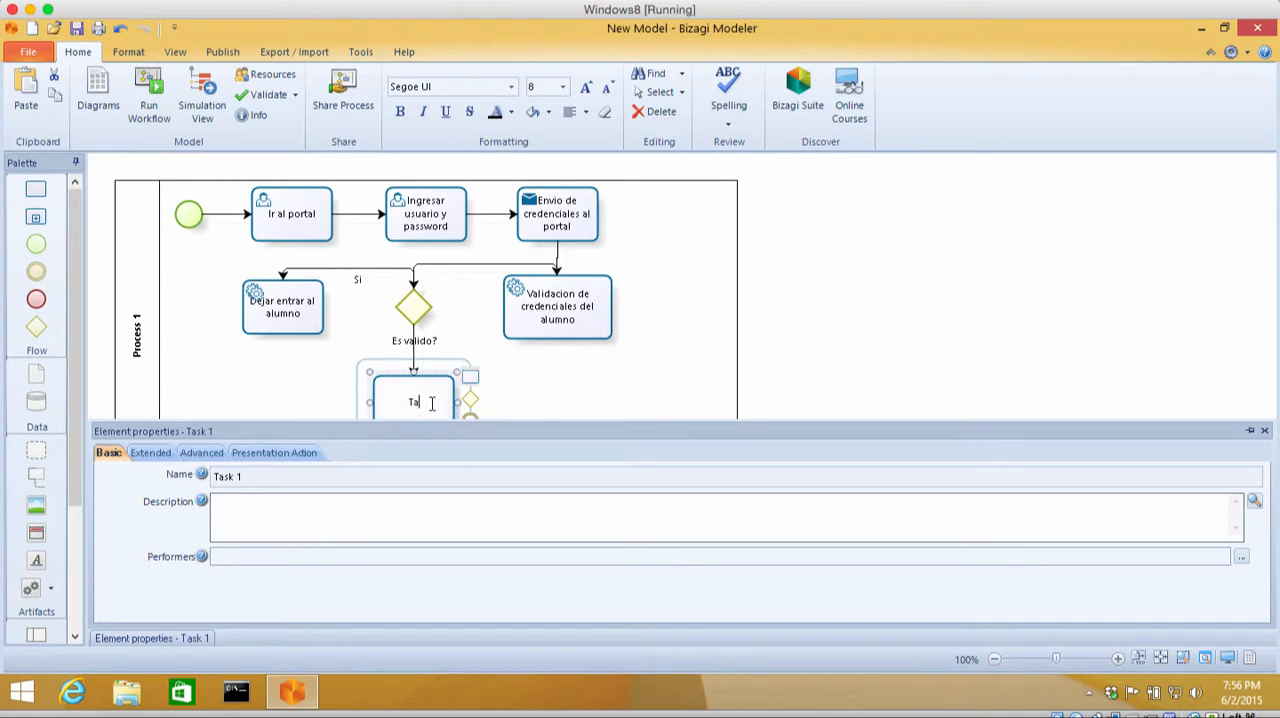
{"action": "type", "text": "strar error"}
{"action": "left_click", "coordinate": [454, 386]}
Step: Change the "Mostrar error" task's type to Service Task
{"action": "right_click", "coordinate": [454, 386]}
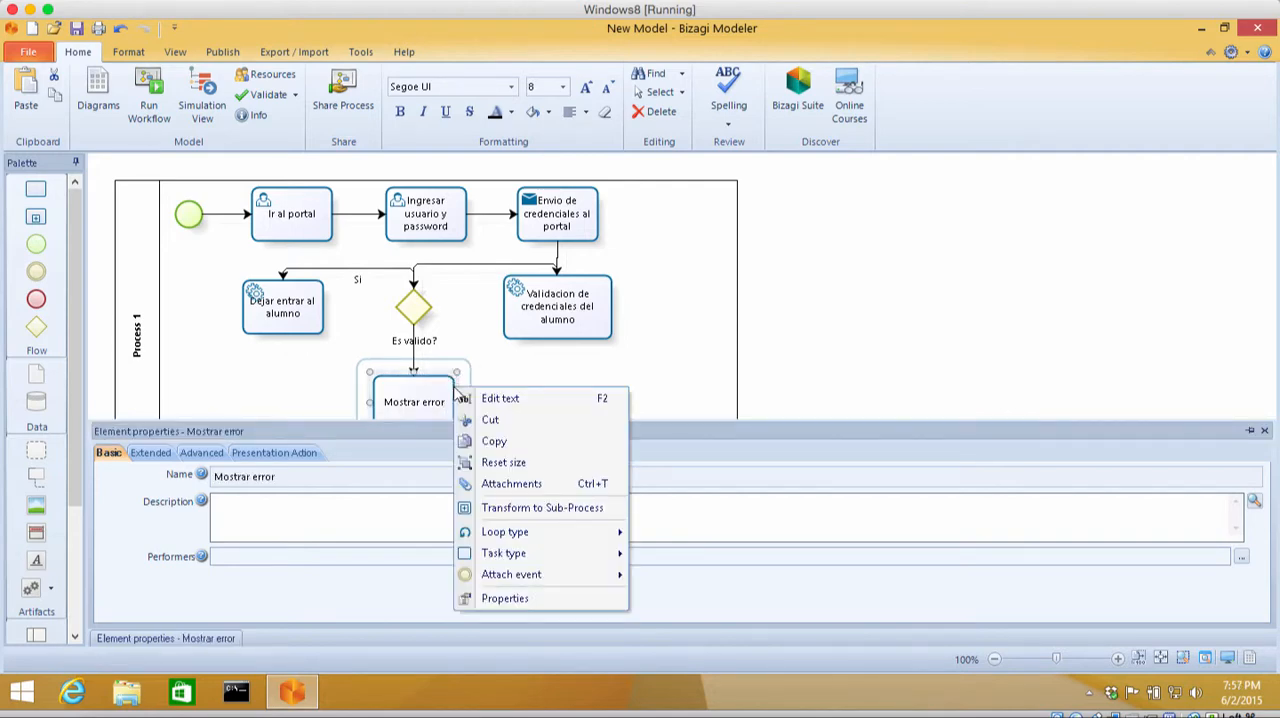
{"action": "mouse_move", "coordinate": [565, 556]}
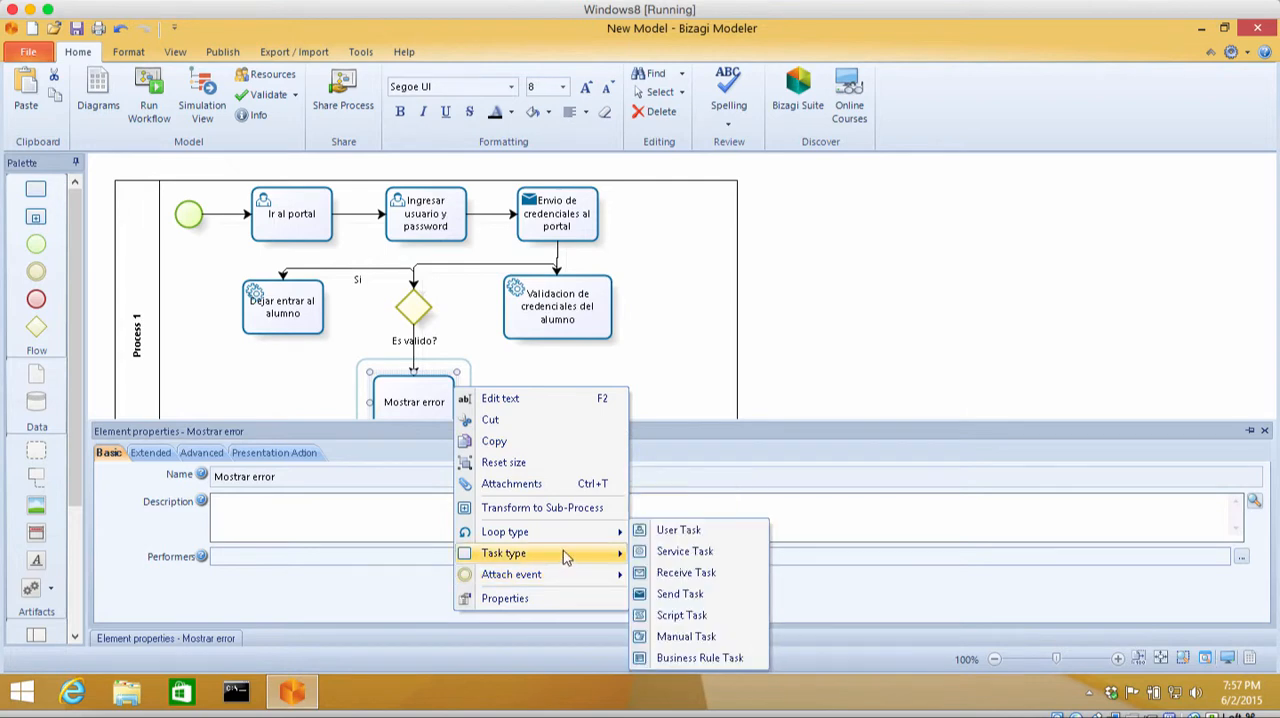
{"action": "left_click", "coordinate": [683, 553]}
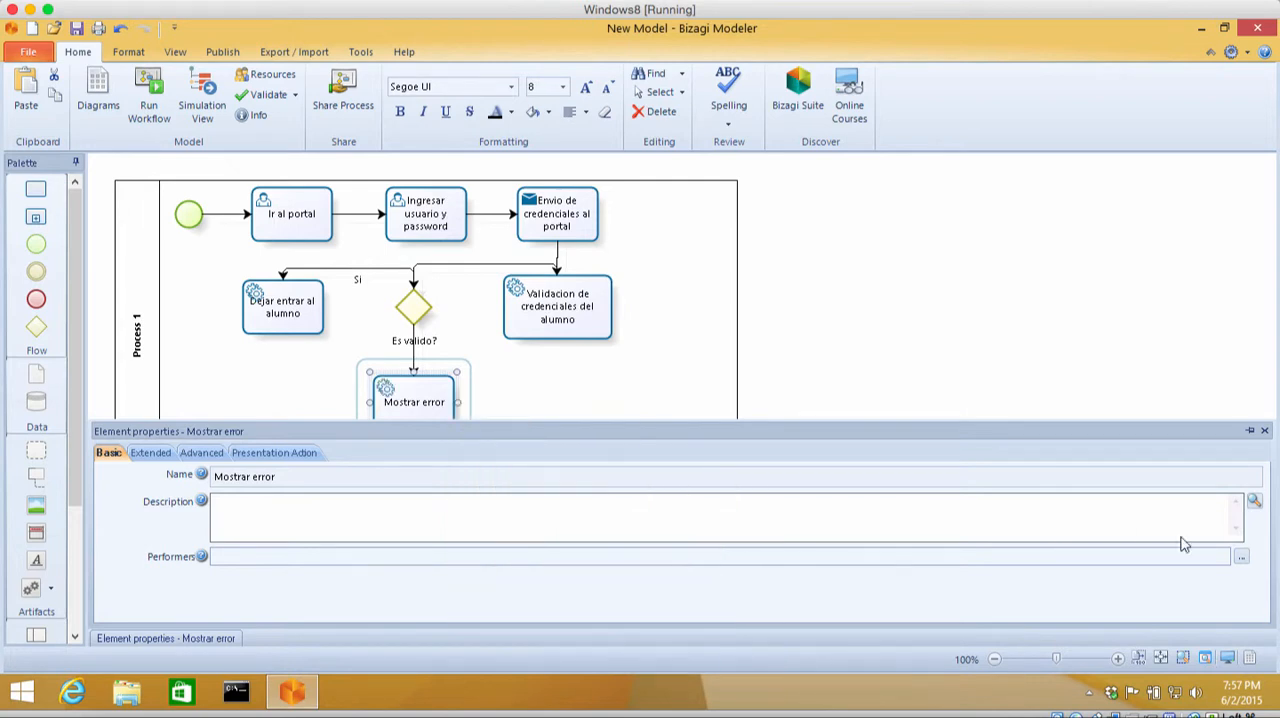
Step: Assign Sistema de UNITEC as the performer of the "Mostrar error" task
{"action": "left_click", "coordinate": [1241, 560]}
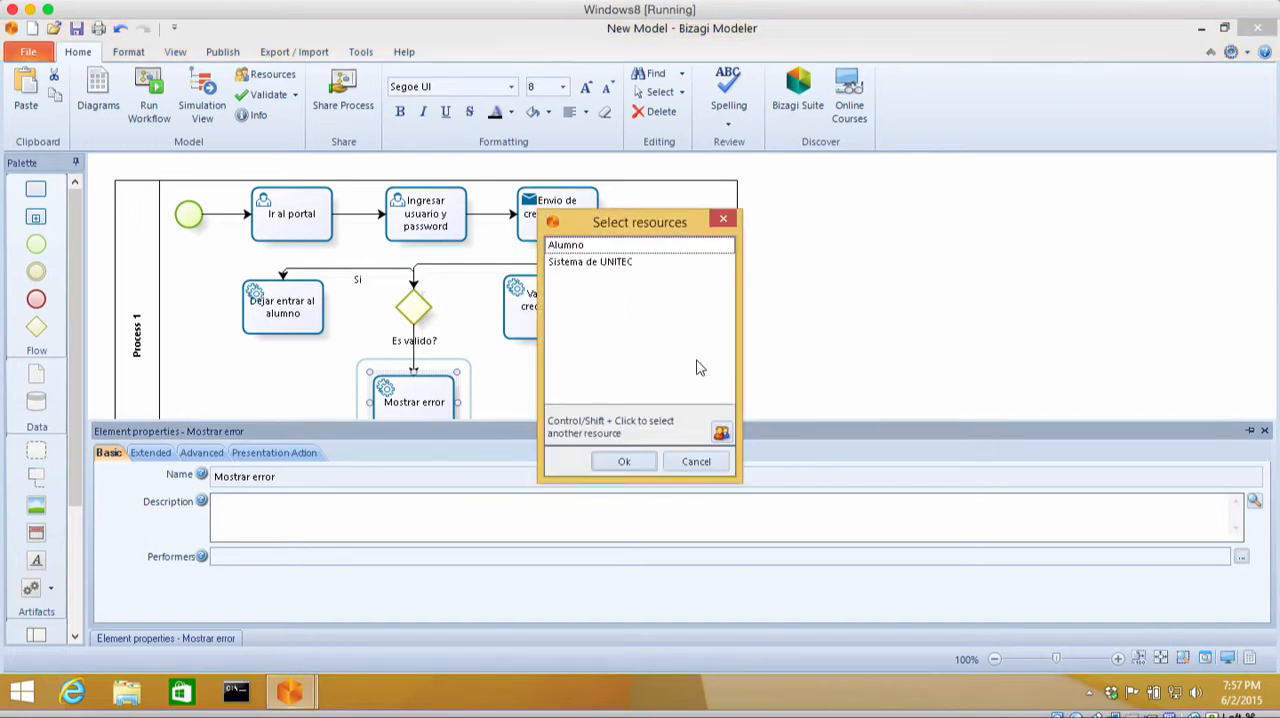
{"action": "left_click", "coordinate": [599, 264]}
{"action": "left_click", "coordinate": [624, 461]}
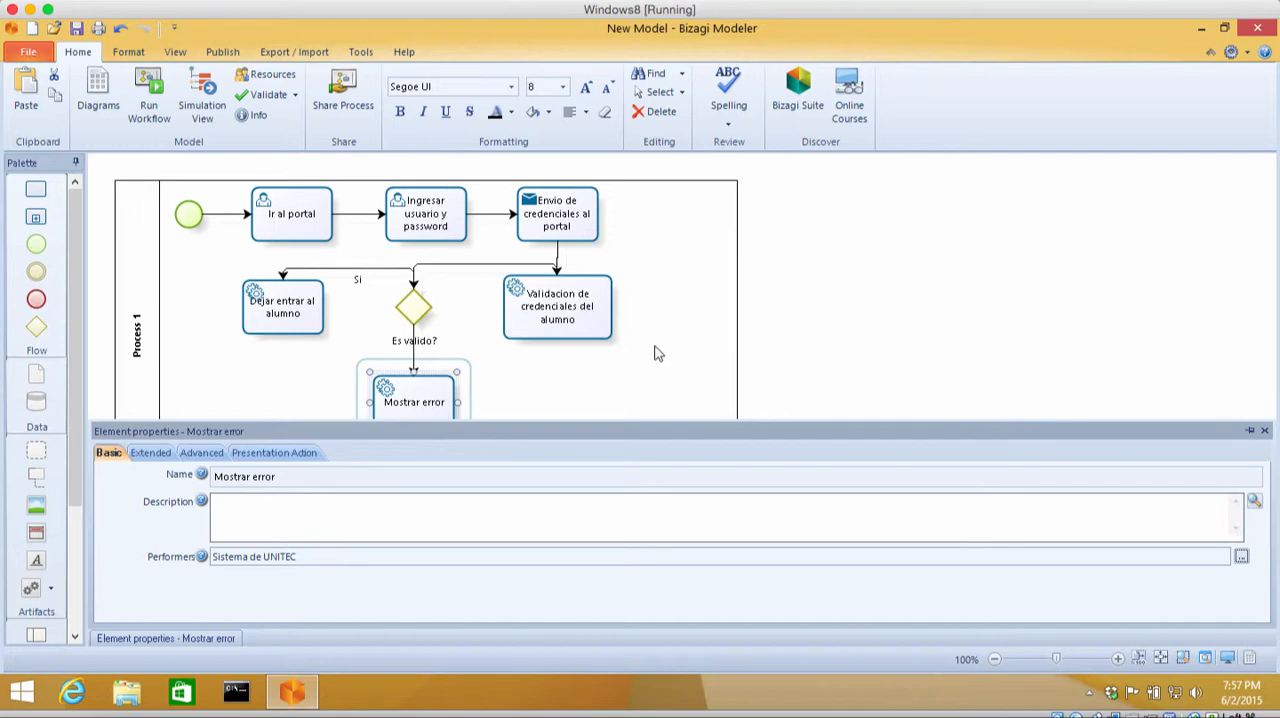
Step: Label the sequence flow from the "Es valido?" gateway to "Mostrar error" as "No"
{"action": "double_click", "coordinate": [414, 340]}
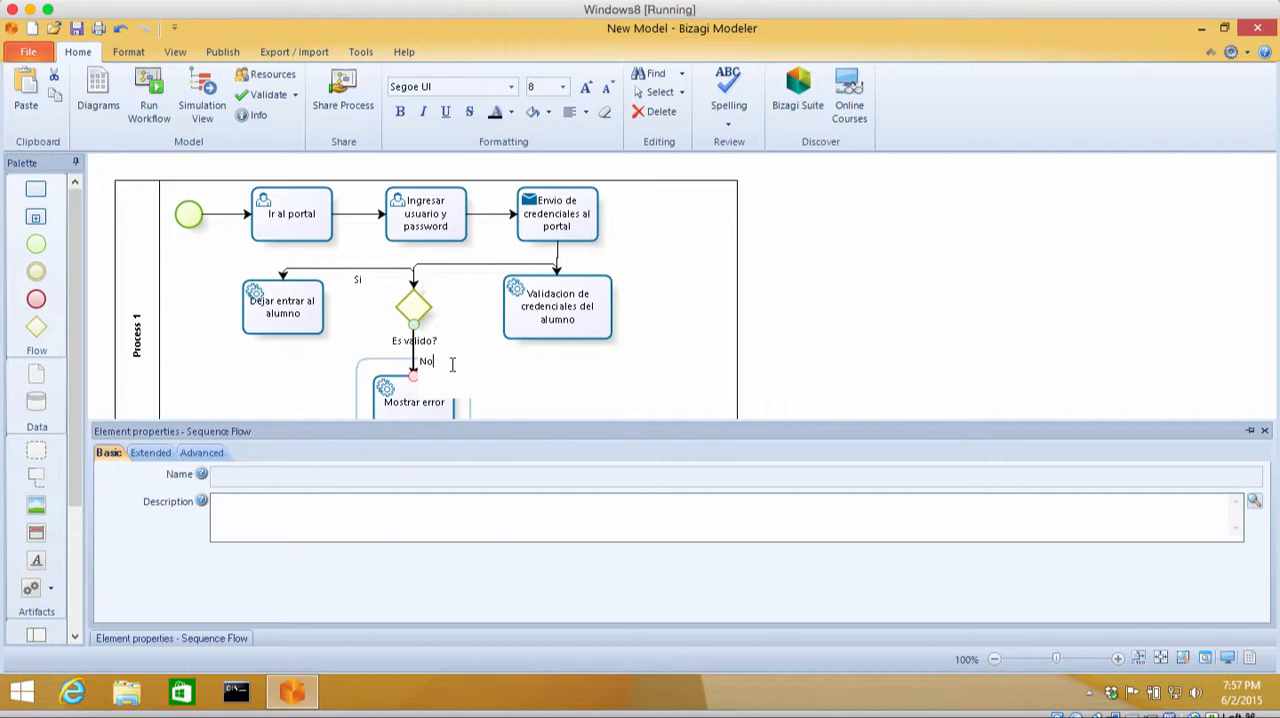
{"action": "left_click", "coordinate": [528, 367]}
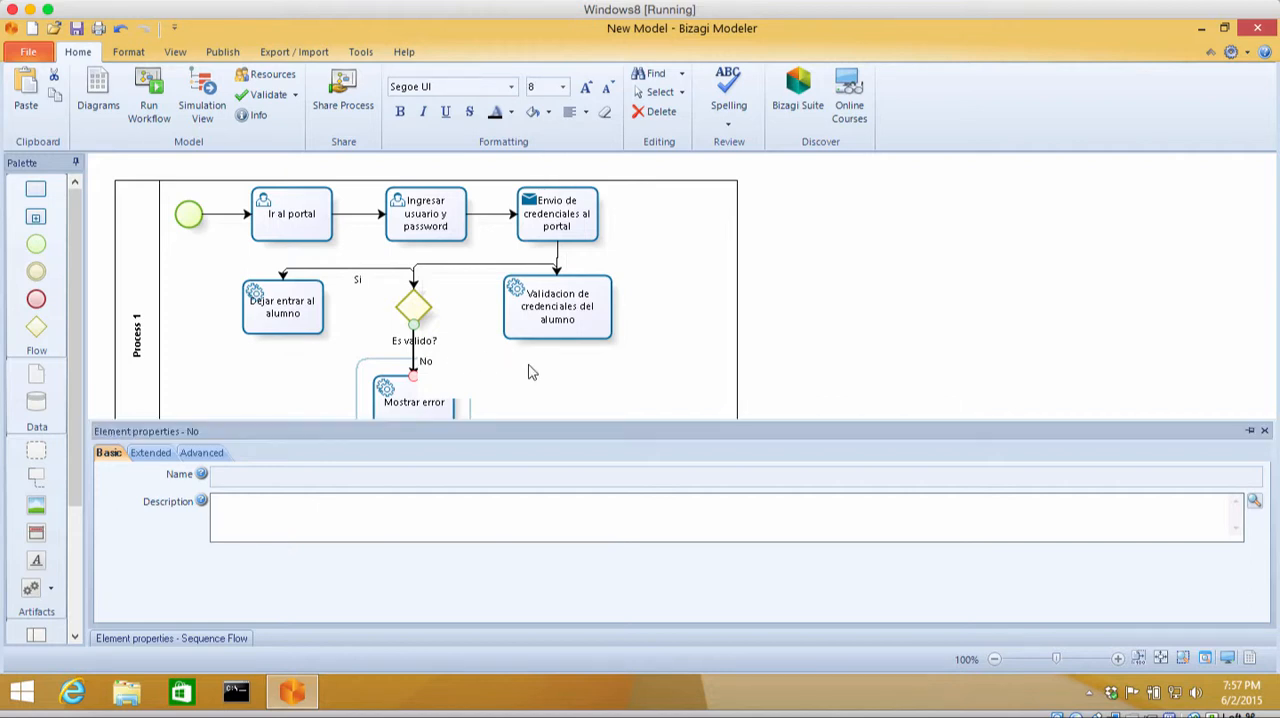
Step: Add a connected end event below "Dejar entrar al alumno" and another to the right of "Mostrar error"
{"action": "left_click", "coordinate": [1250, 432]}
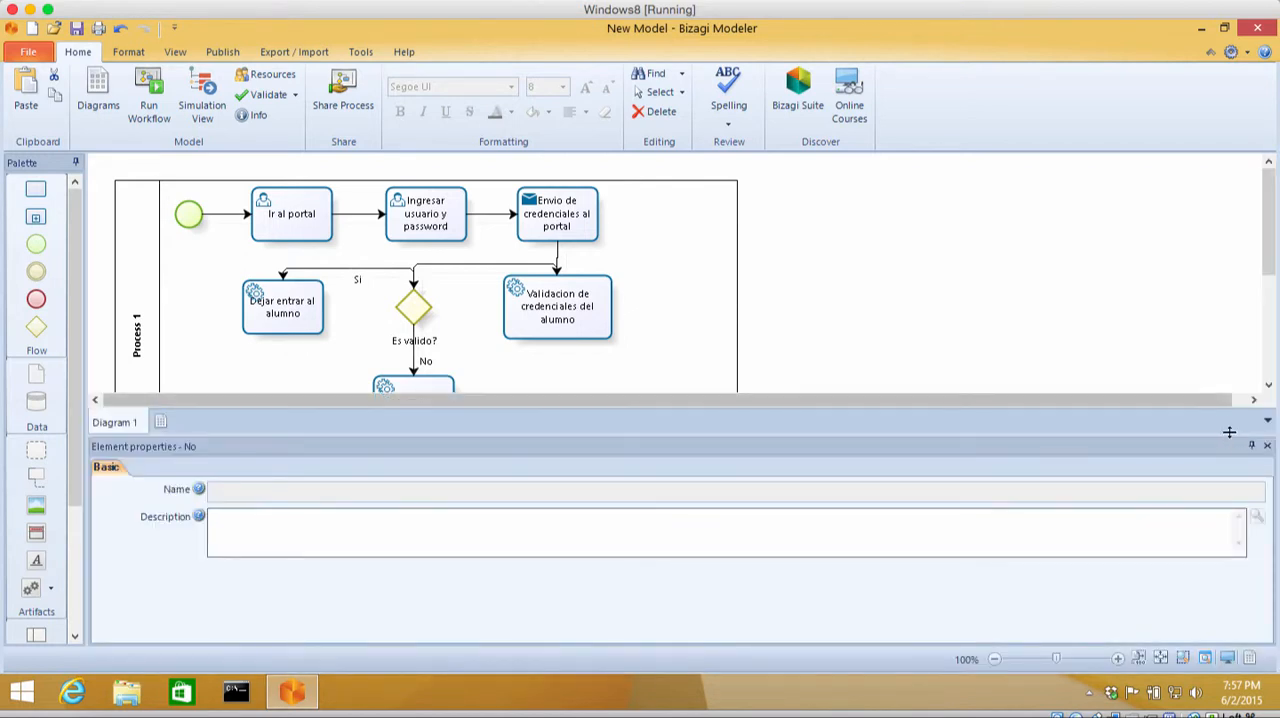
{"action": "left_click", "coordinate": [1251, 445]}
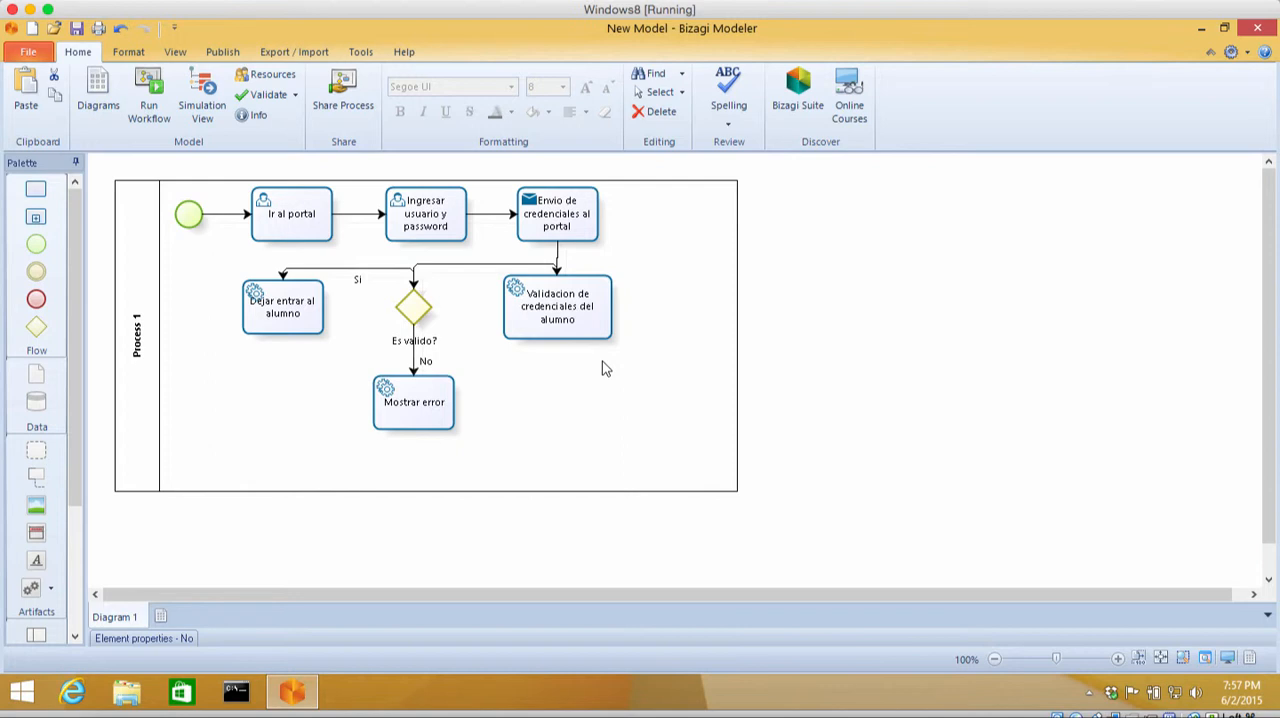
{"action": "left_click", "coordinate": [300, 316]}
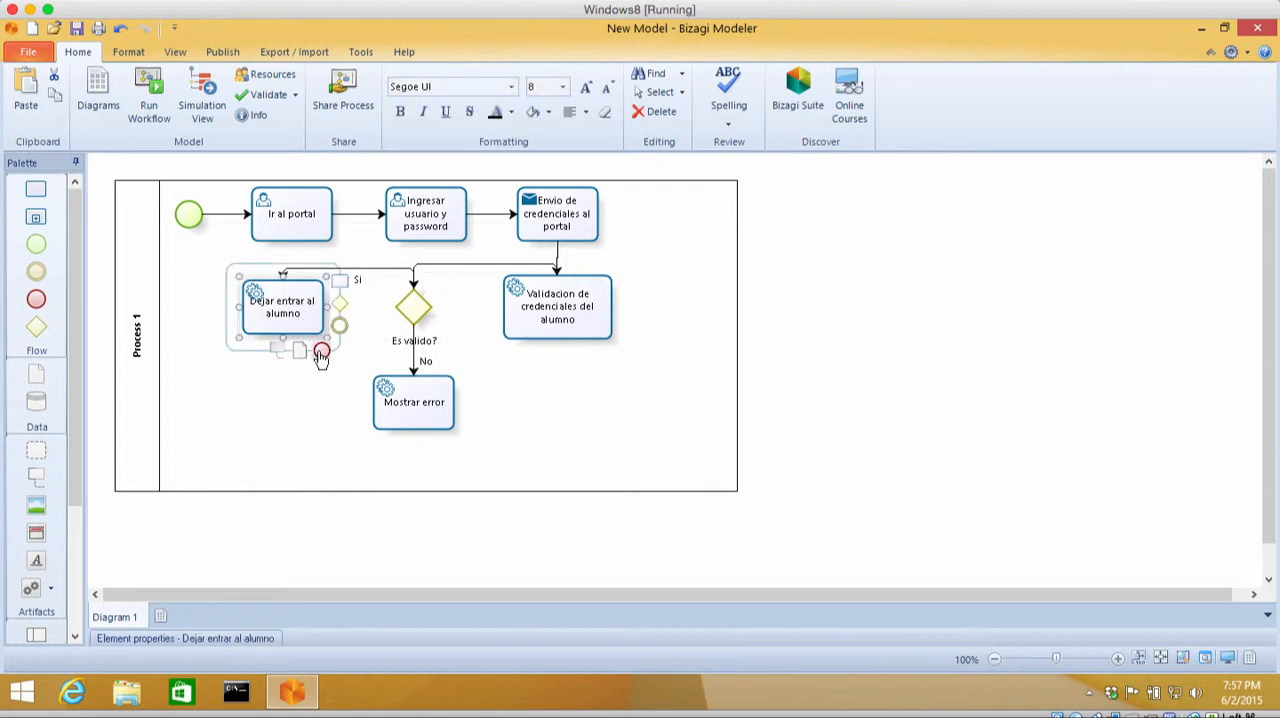
{"action": "left_click_drag", "start_coordinate": [320, 358], "coordinate": [276, 402]}
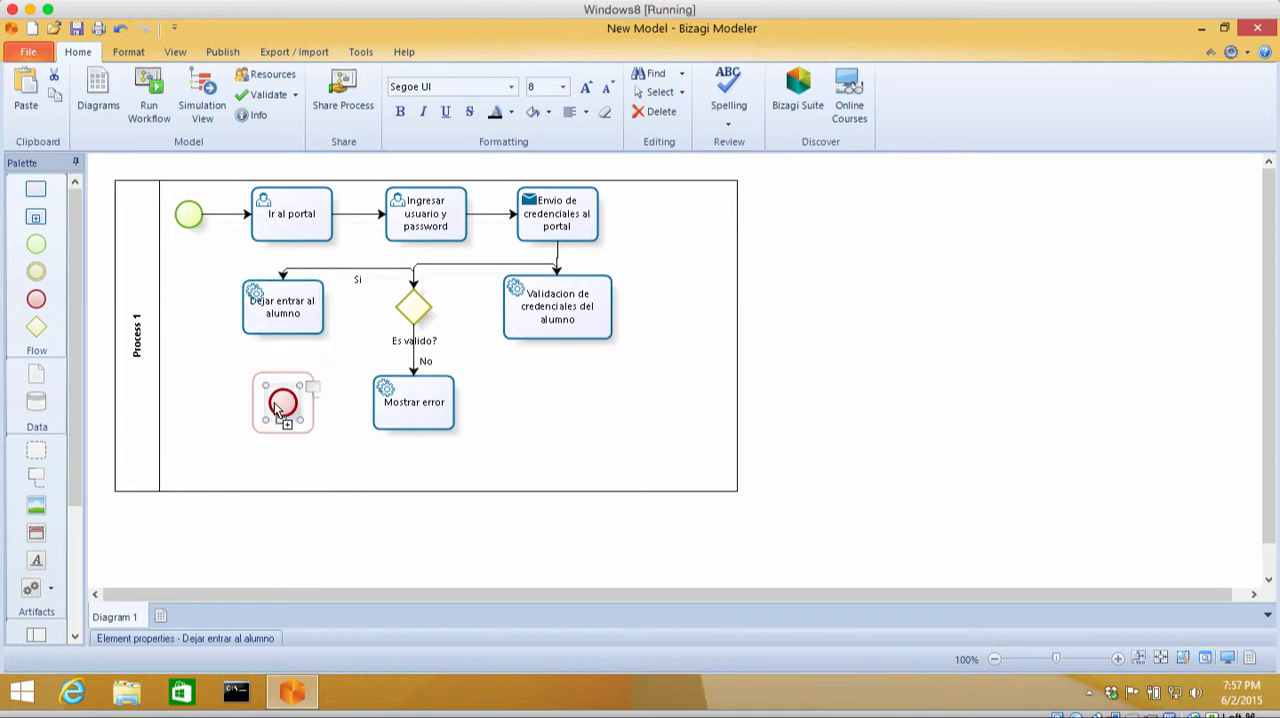
{"action": "left_click", "coordinate": [437, 416]}
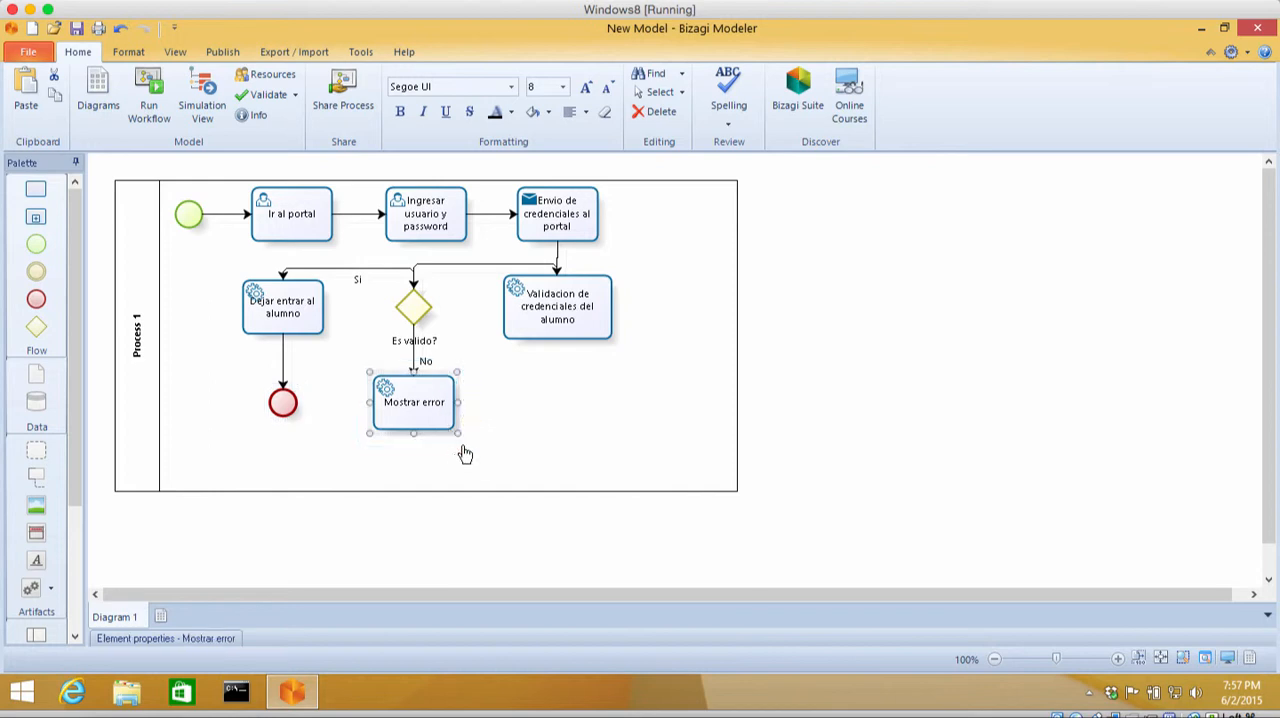
{"action": "left_click_drag", "start_coordinate": [463, 449], "coordinate": [530, 408]}
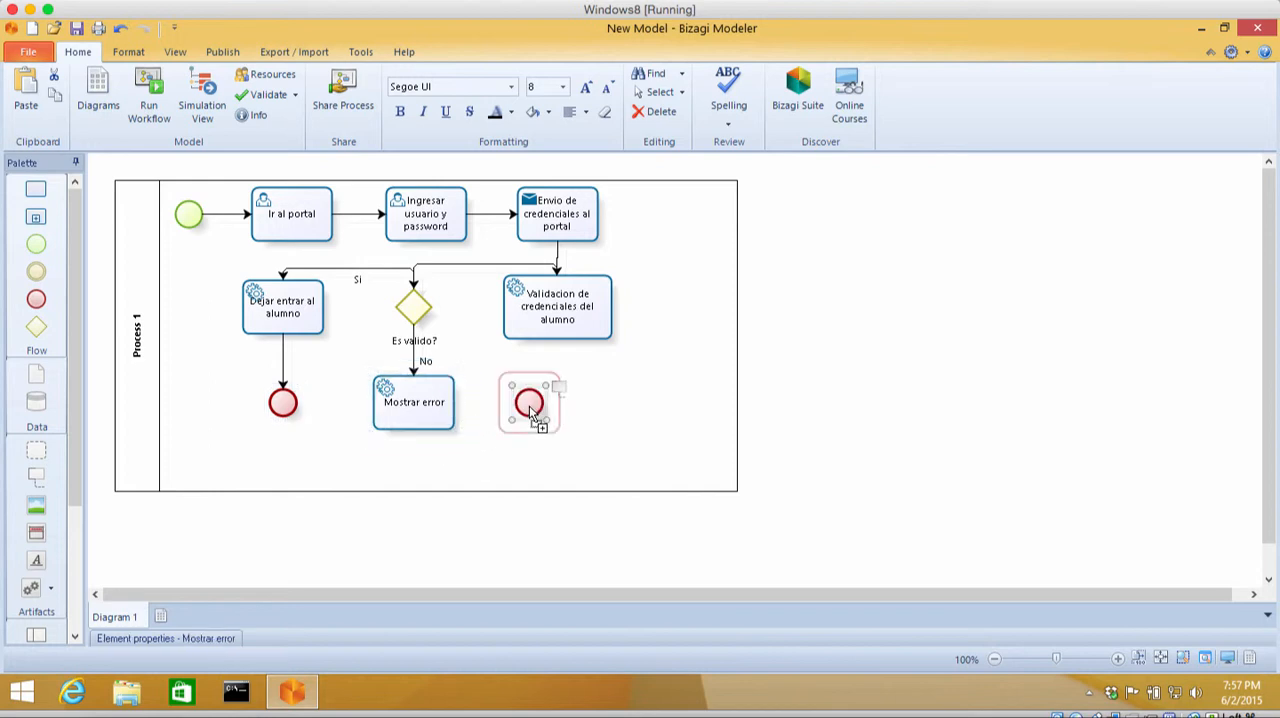
{"action": "left_click", "coordinate": [136, 340]}
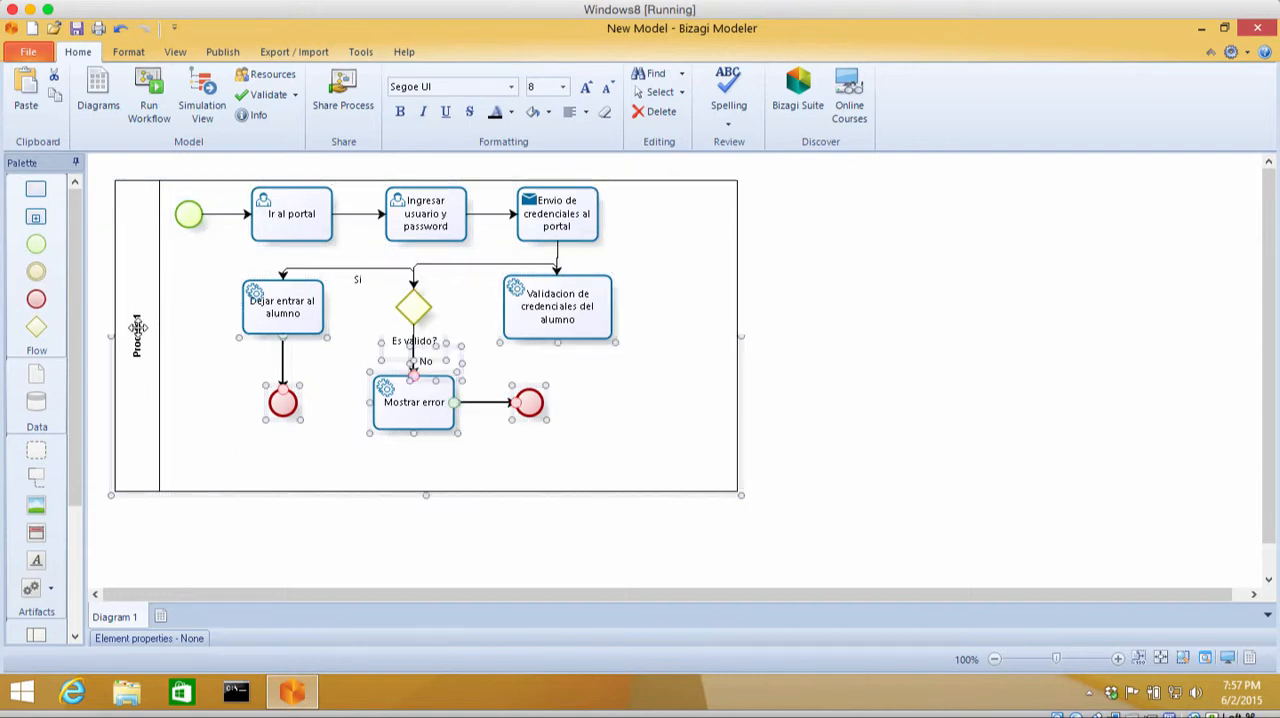
{"action": "left_click", "coordinate": [139, 307]}
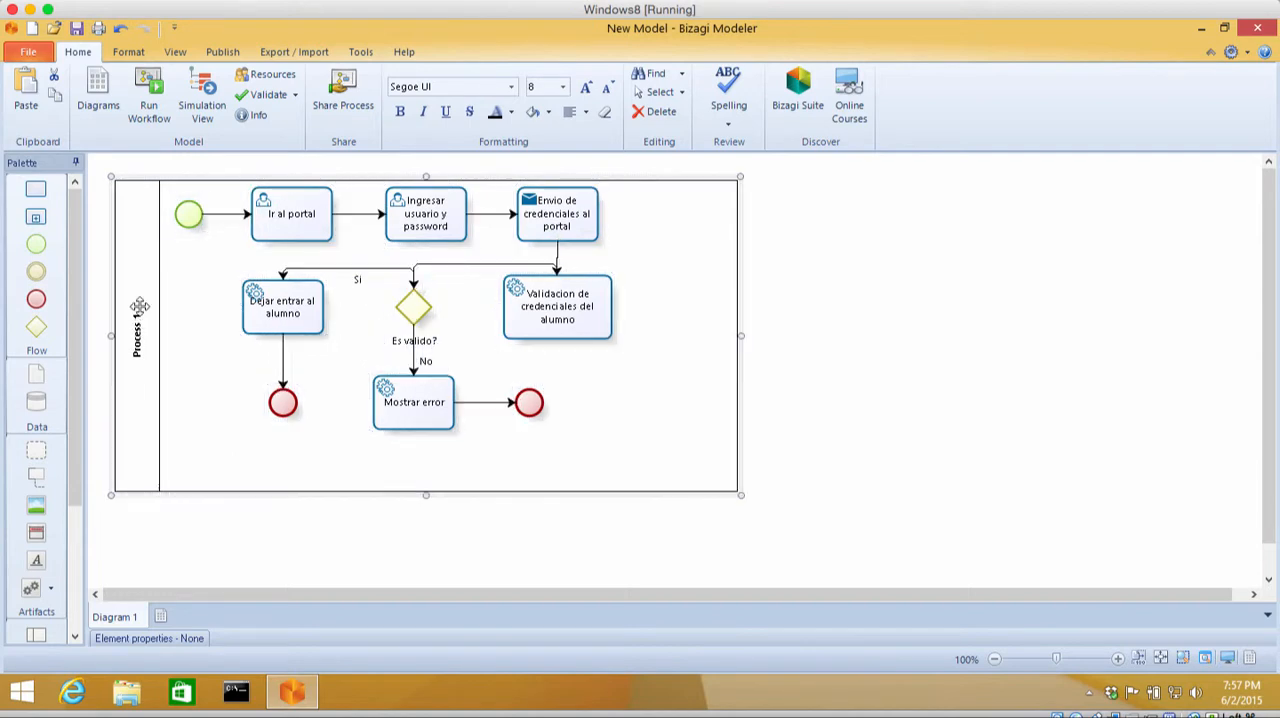
{"action": "left_click", "coordinate": [195, 321]}
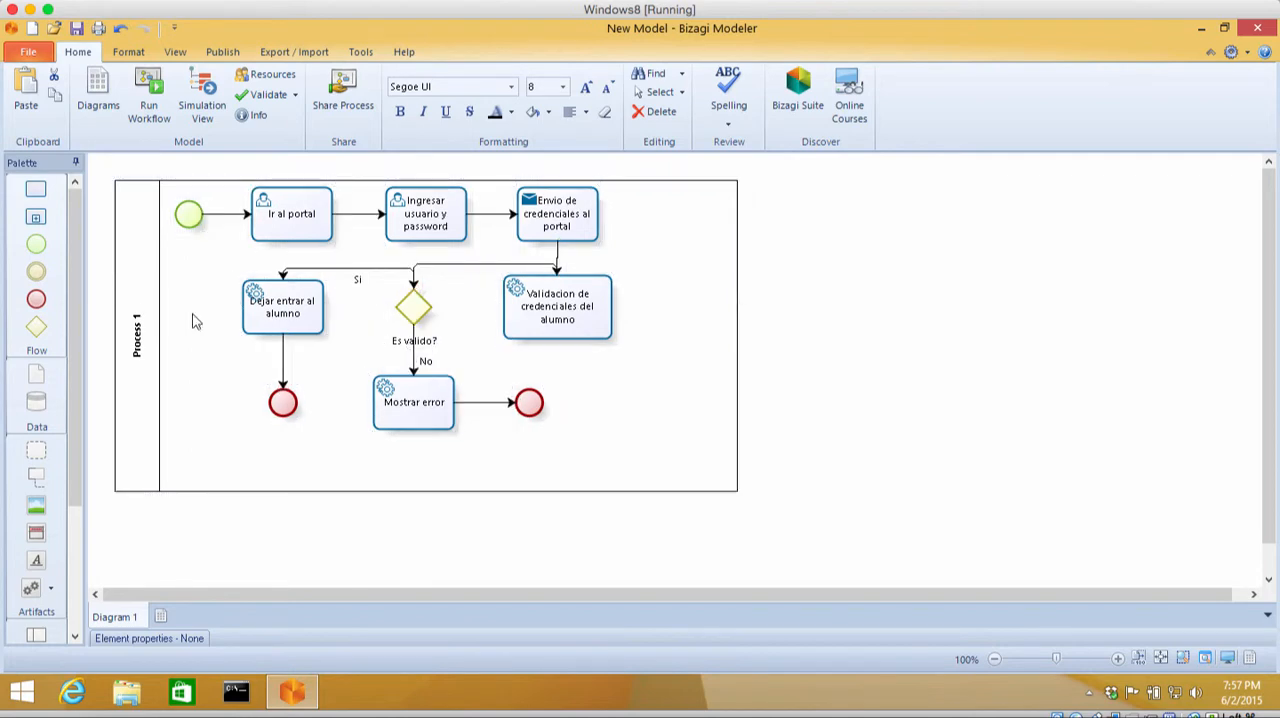
{"action": "left_click", "coordinate": [139, 323]}
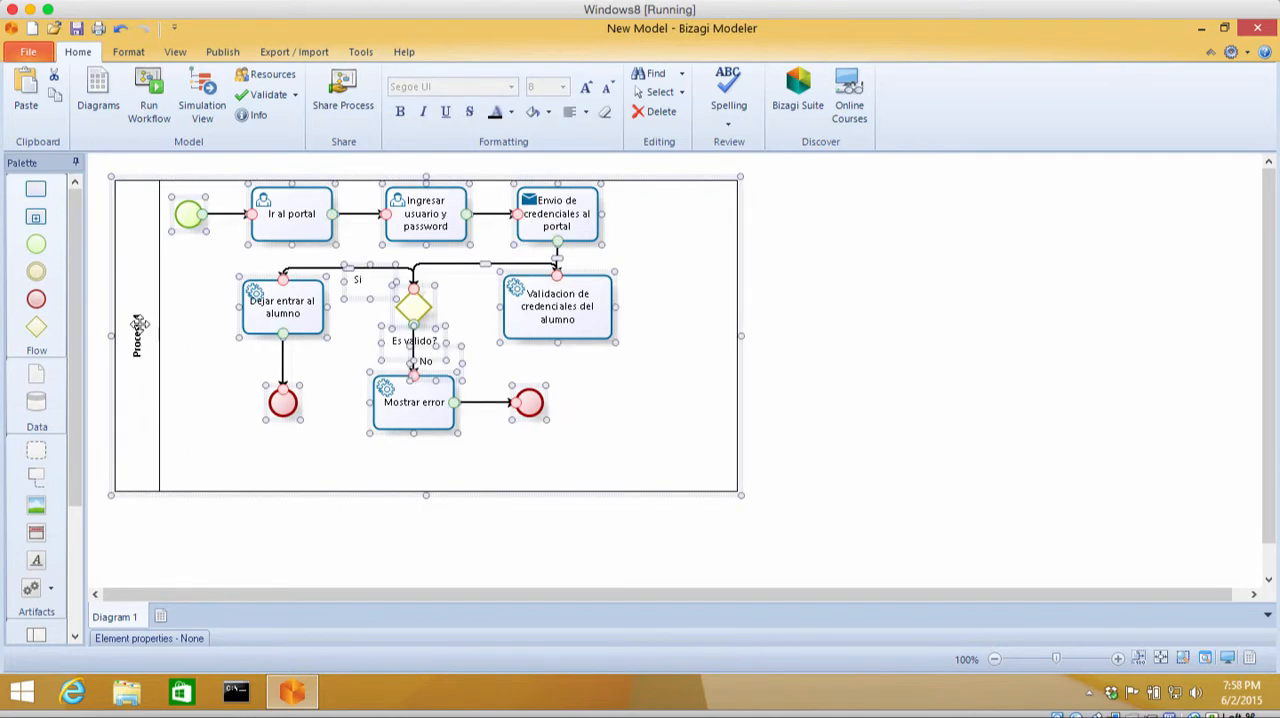
{"action": "left_click", "coordinate": [136, 338]}
{"action": "left_click", "coordinate": [138, 319]}
{"action": "left_click", "coordinate": [138, 319]}
{"action": "left_click", "coordinate": [212, 314]}
{"action": "left_click", "coordinate": [290, 293]}
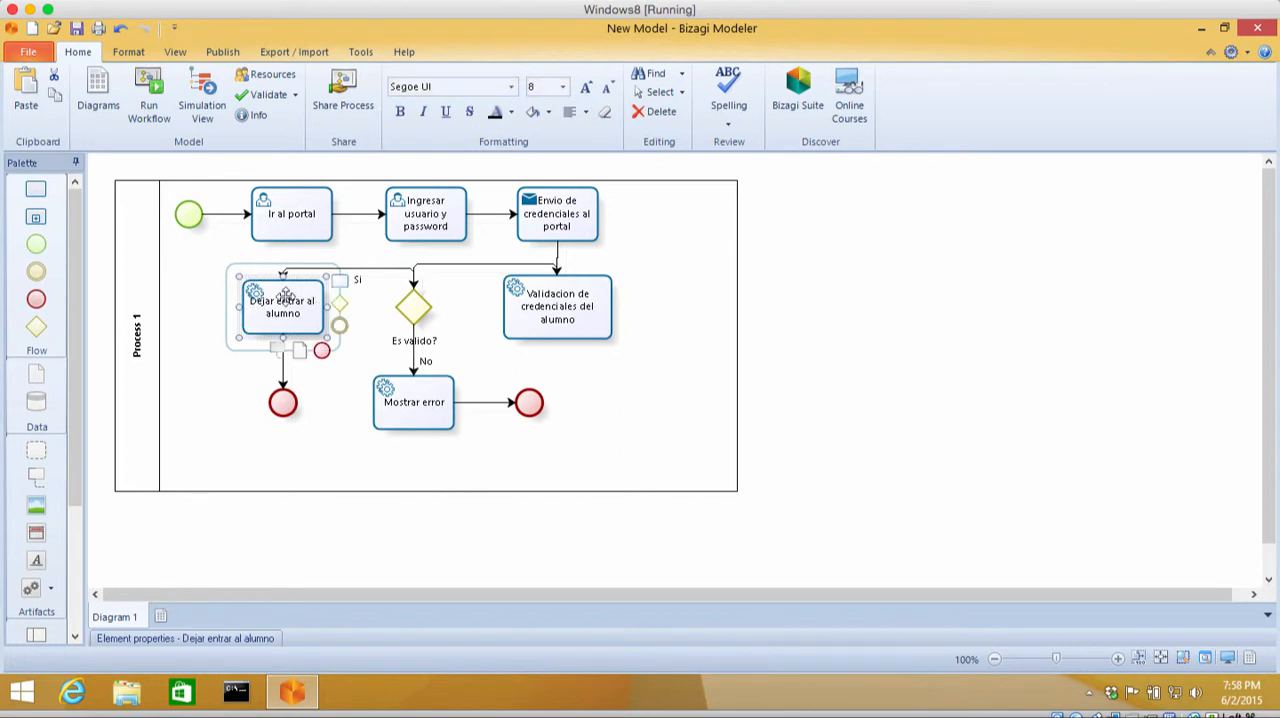
{"action": "left_click", "coordinate": [130, 322]}
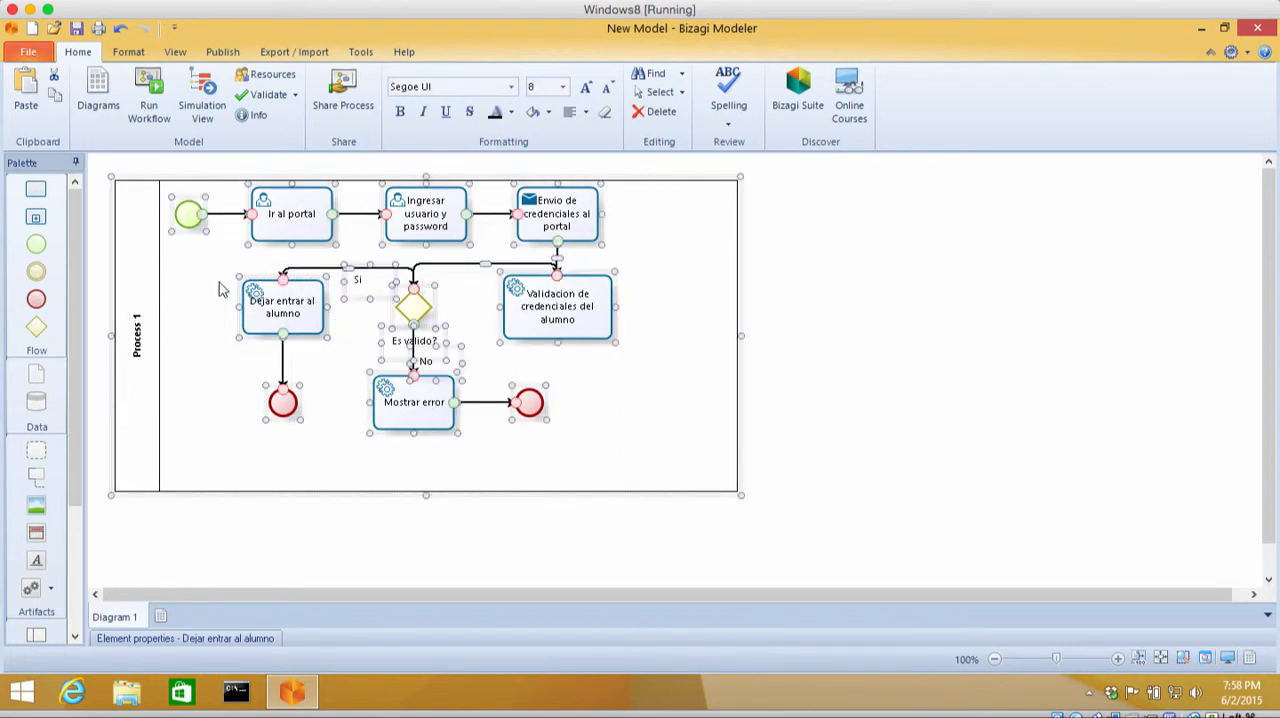
{"action": "left_click", "coordinate": [663, 401]}
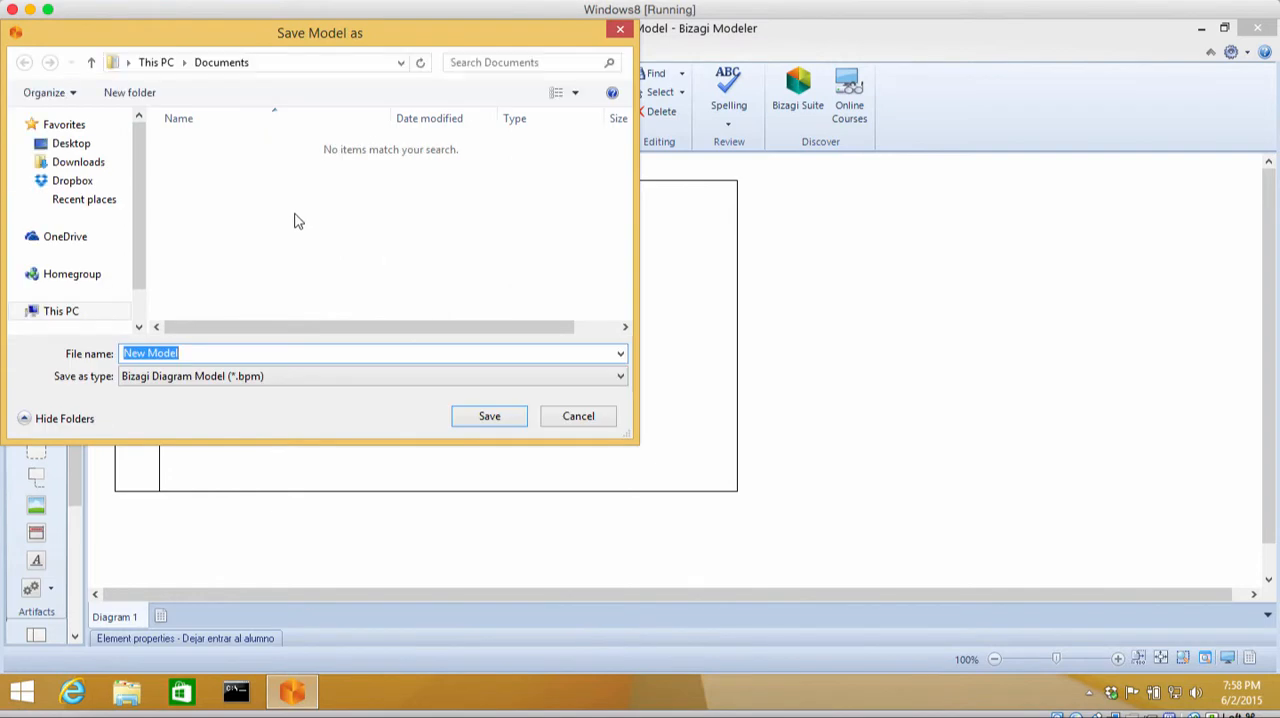
Step: Save the model to the Desktop as "Ingreso al portal" and validate the diagram
{"action": "left_click", "coordinate": [71, 143]}
{"action": "left_click", "coordinate": [199, 355]}
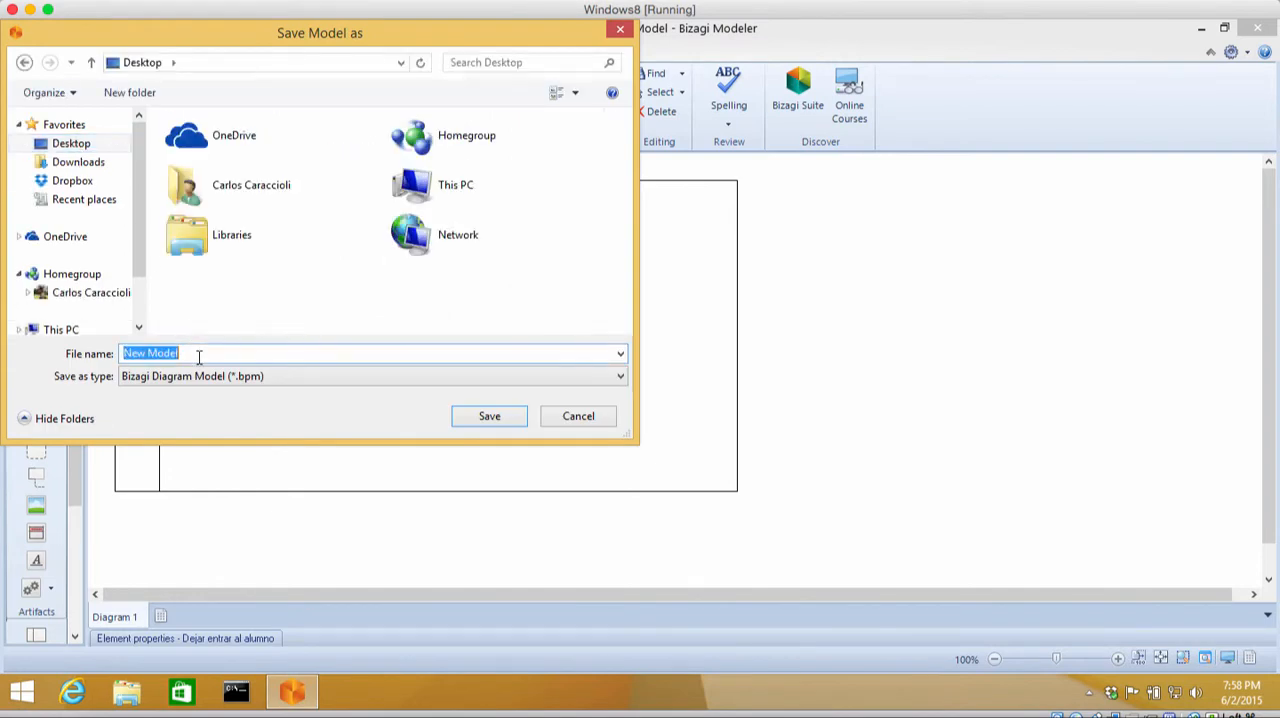
{"action": "type", "text": "Ingreso al portal"}
{"action": "key", "text": "Return"}
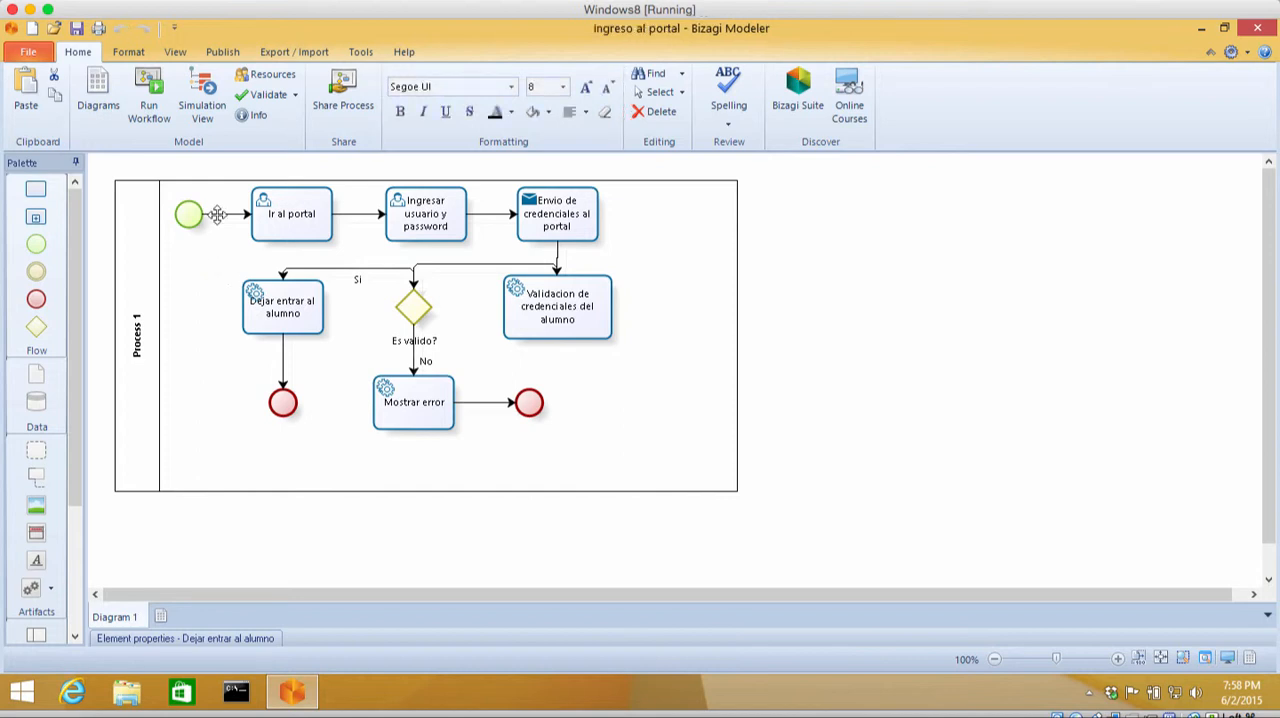
{"action": "left_click", "coordinate": [263, 100]}
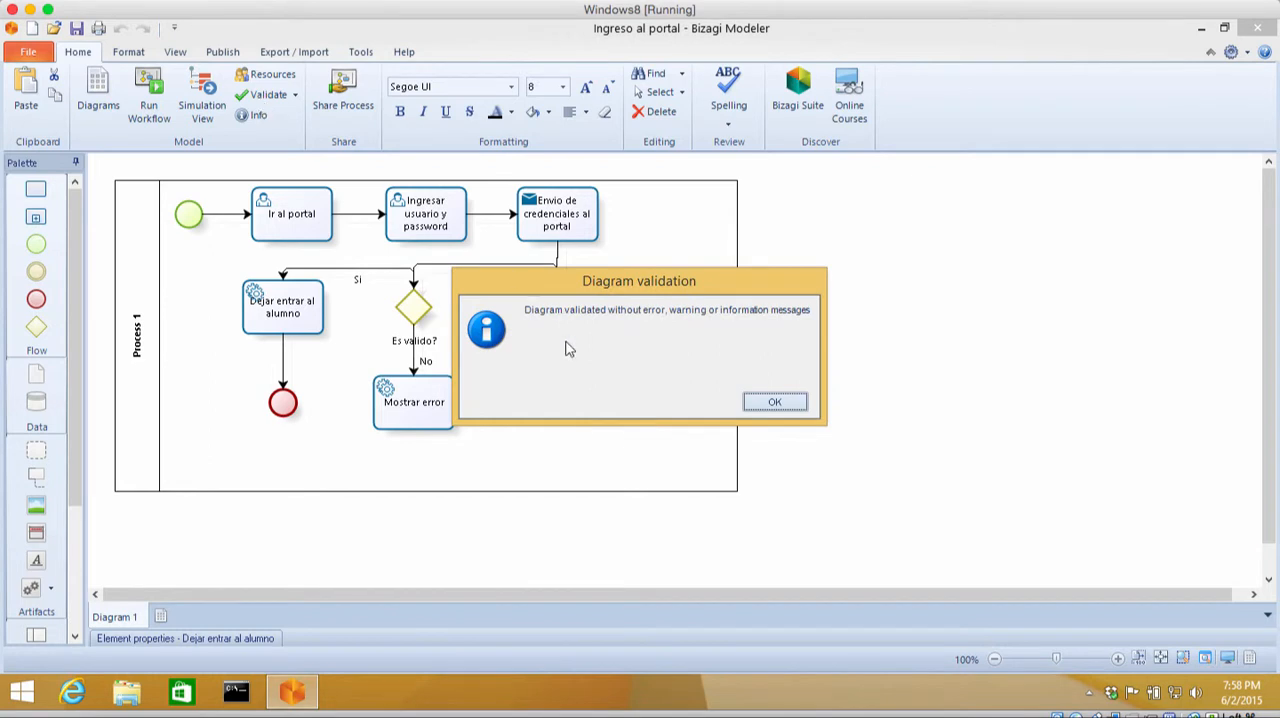
{"action": "left_click", "coordinate": [773, 402]}
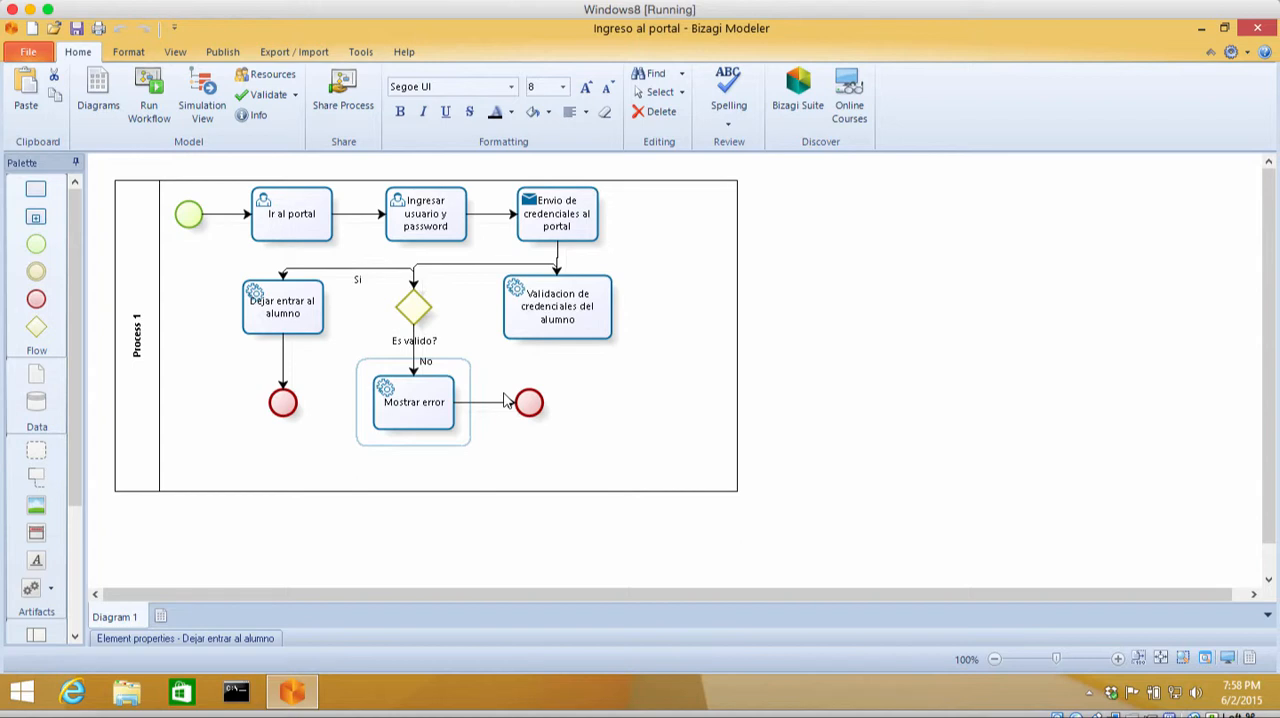
Step: Start publishing the process documentation to PDF, with Diagram 1 as the selected diagram
{"action": "left_click", "coordinate": [222, 52]}
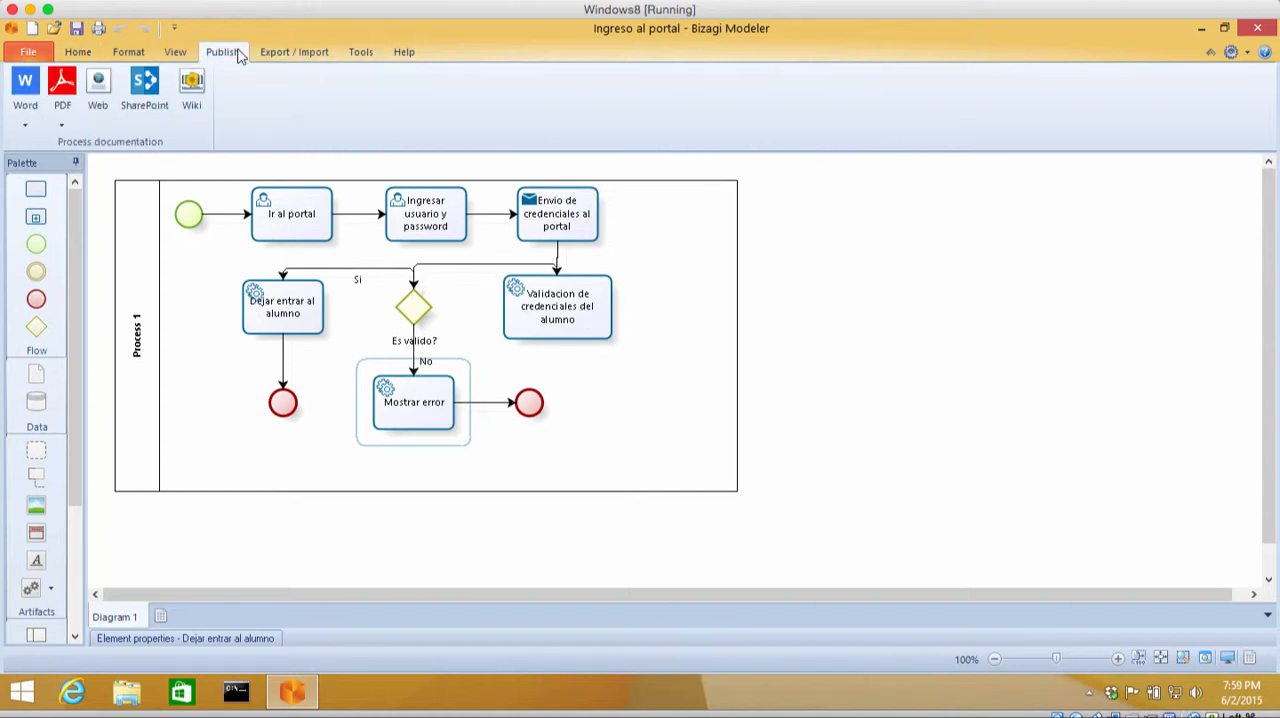
{"action": "left_click", "coordinate": [63, 85]}
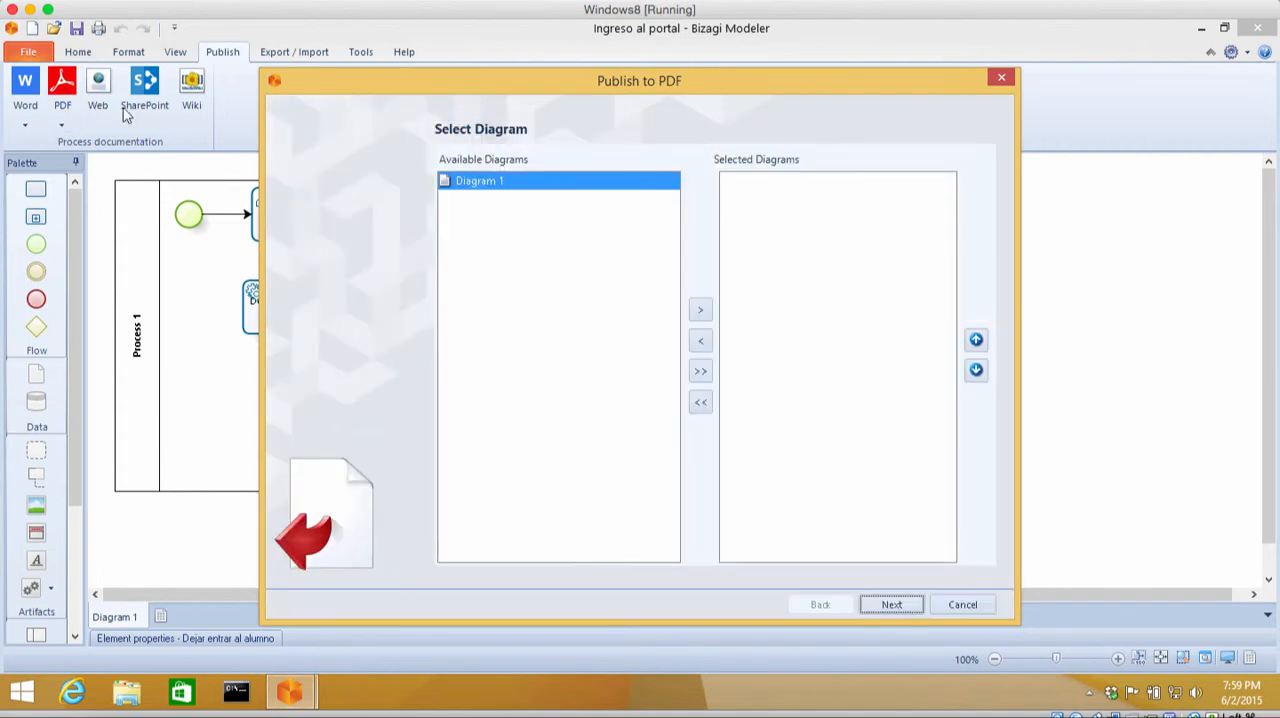
{"action": "left_click", "coordinate": [700, 310]}
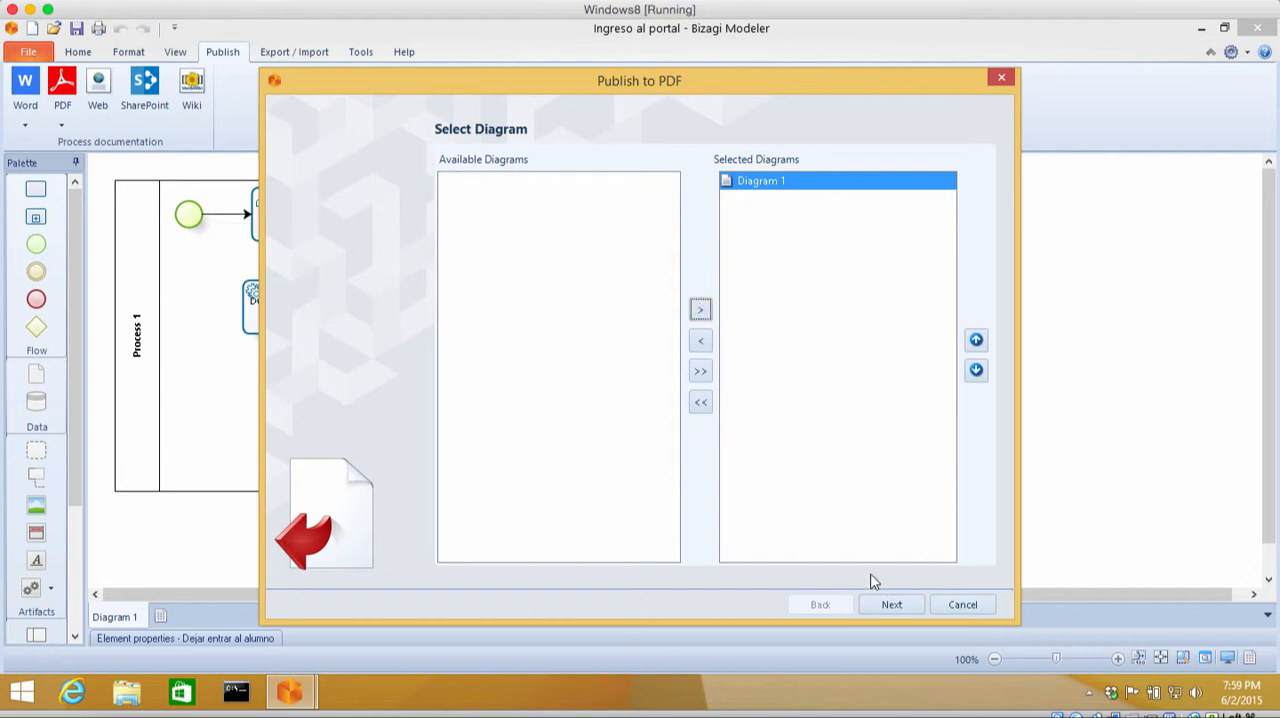
{"action": "left_click", "coordinate": [888, 605]}
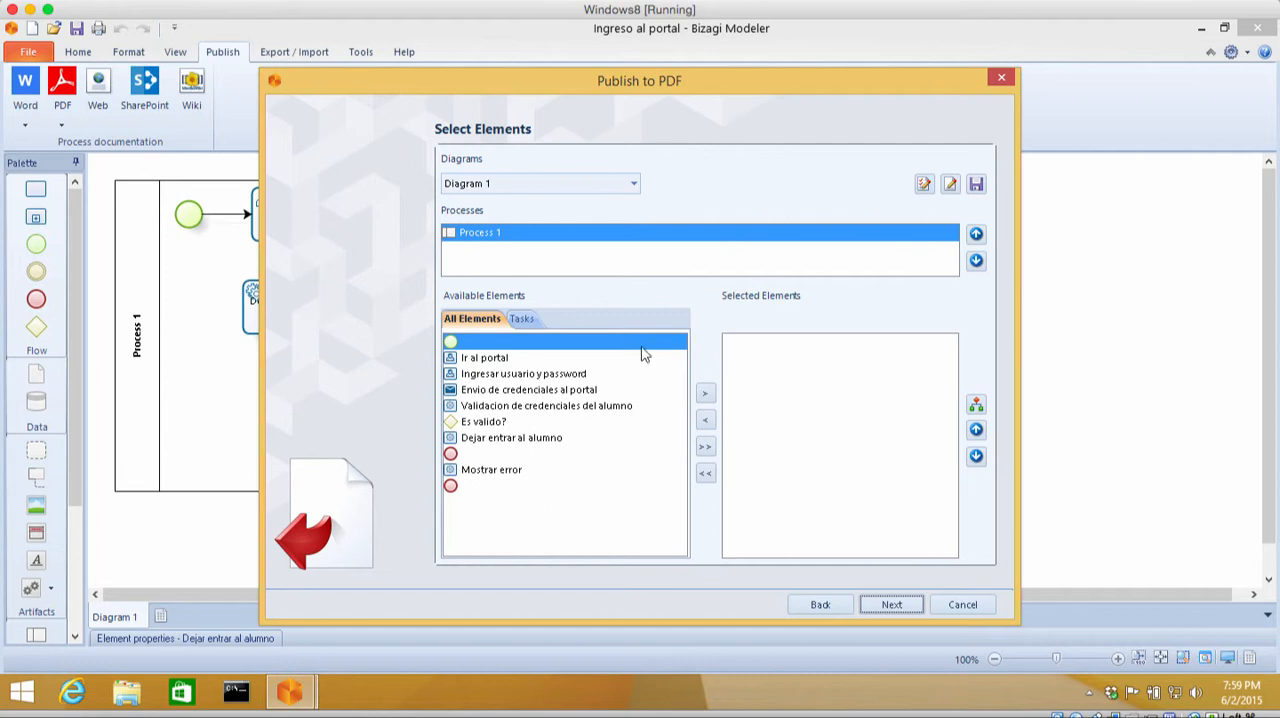
Step: Include all elements of Process 1 in the PDF except the start event and the two end events
{"action": "left_click", "coordinate": [706, 448]}
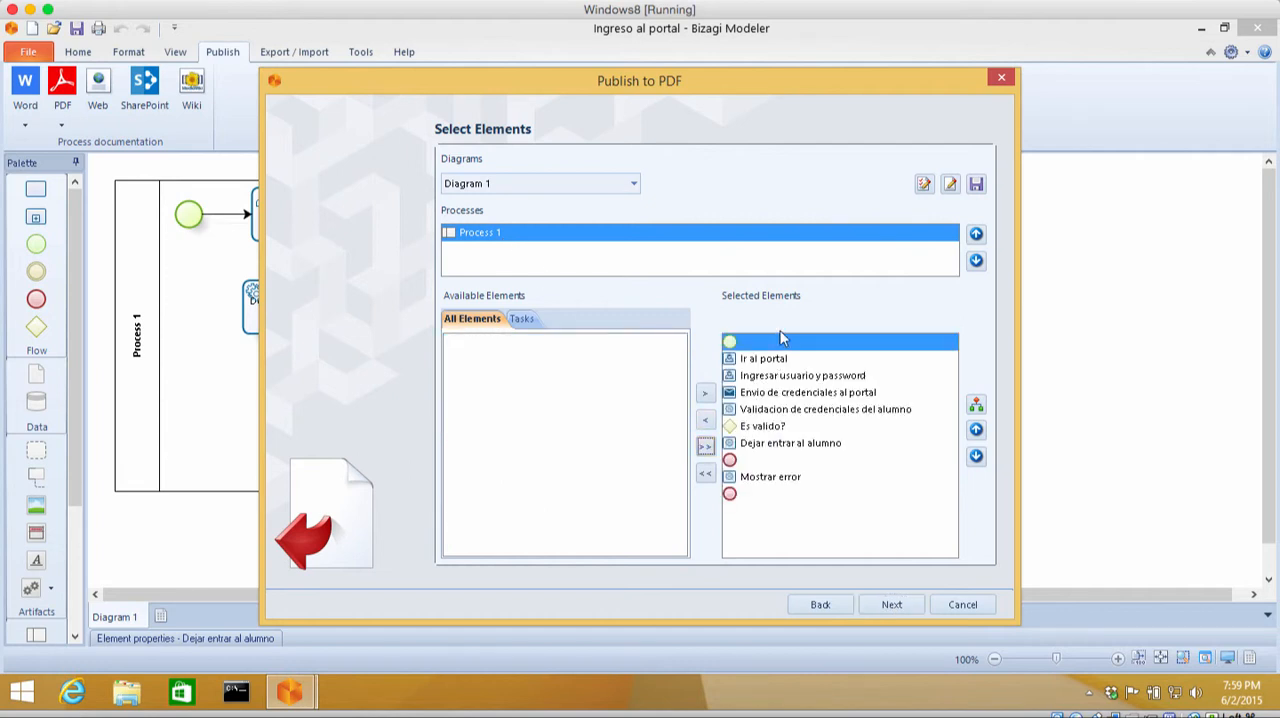
{"action": "left_click", "coordinate": [706, 421]}
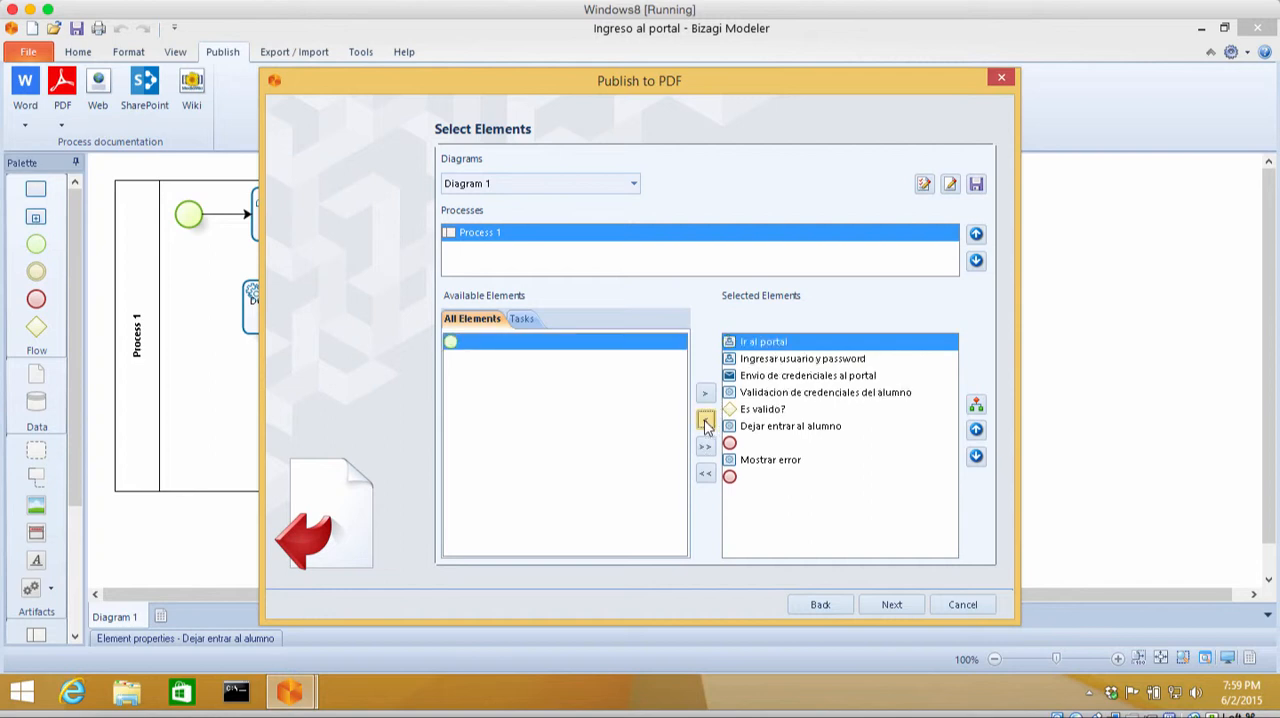
{"action": "left_click", "coordinate": [750, 447]}
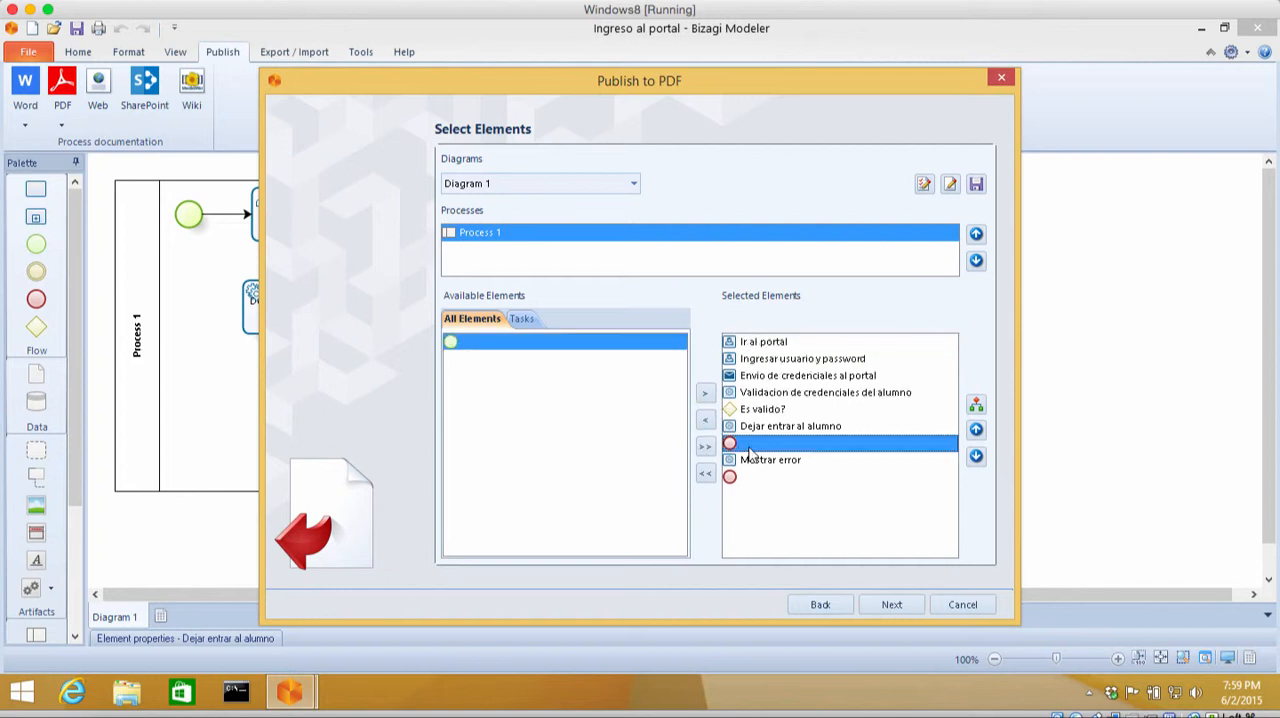
{"action": "left_click", "coordinate": [706, 421]}
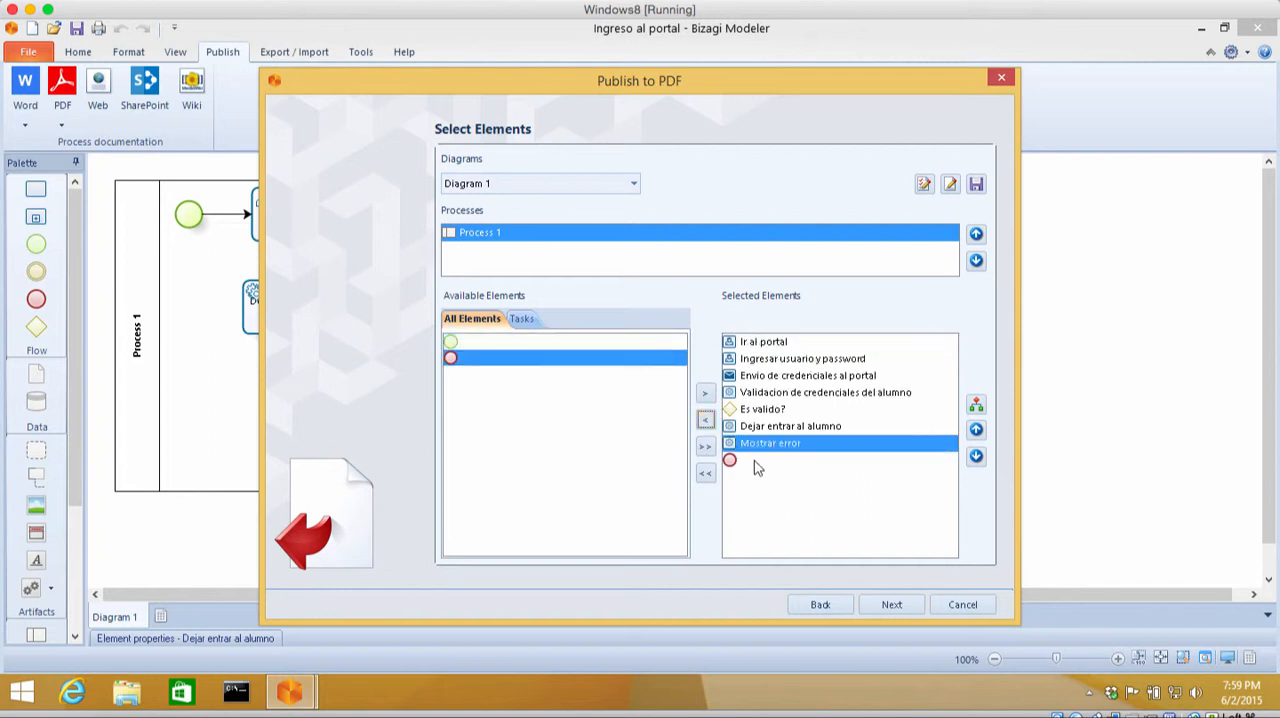
{"action": "left_click", "coordinate": [754, 460]}
{"action": "left_click", "coordinate": [706, 421]}
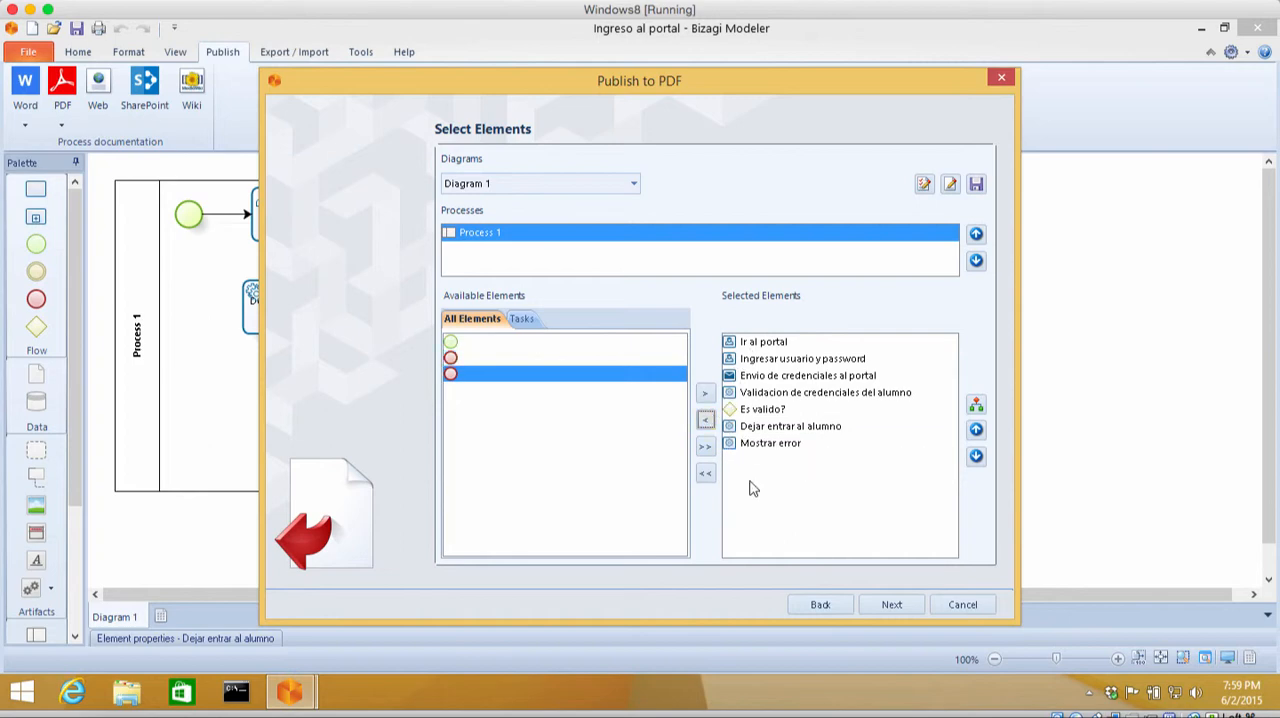
Step: Set the diagram orientation to Portrait and generate the "Ingreso al portal.pdf" documentation on the Desktop
{"action": "left_click", "coordinate": [886, 605]}
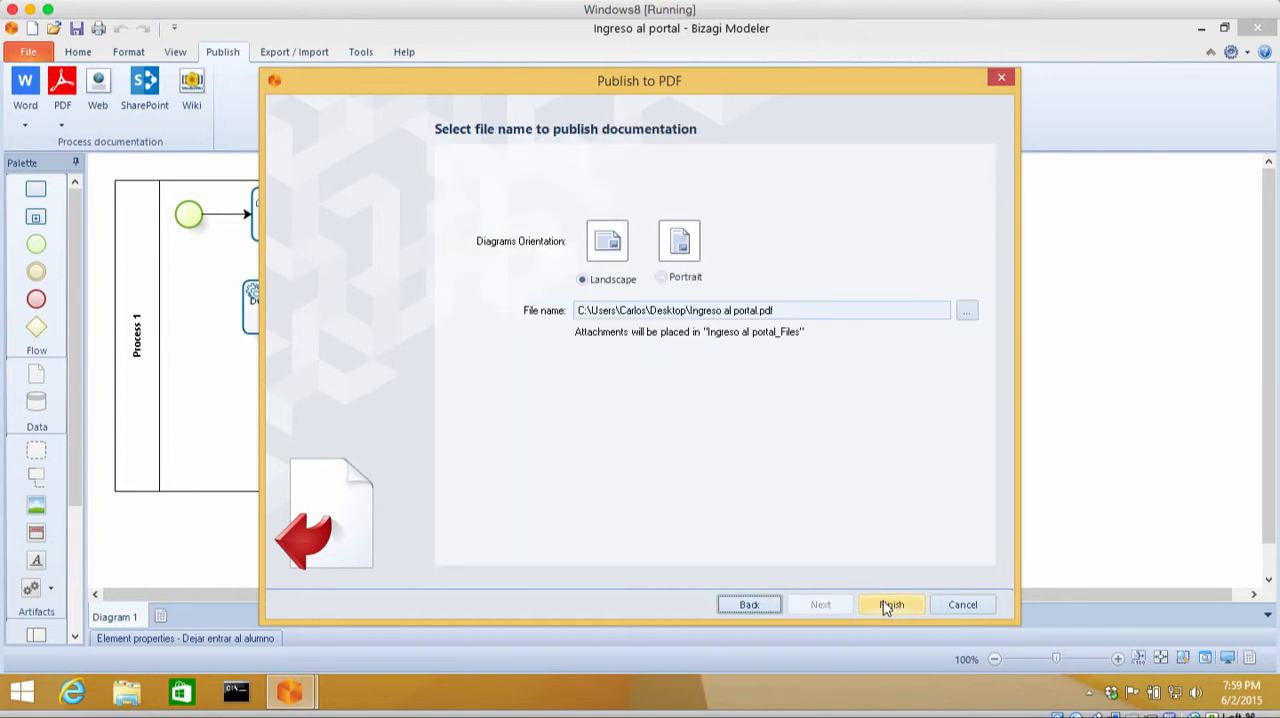
{"action": "left_click", "coordinate": [664, 279]}
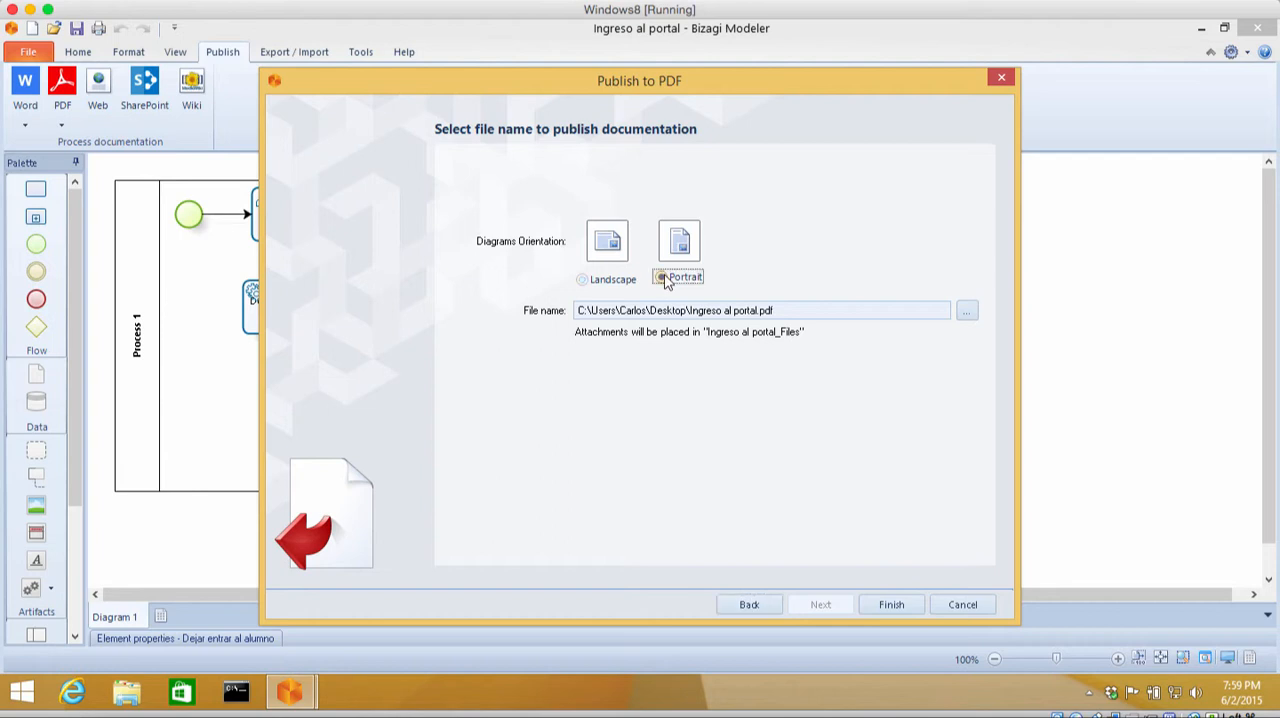
{"action": "left_click", "coordinate": [895, 608]}
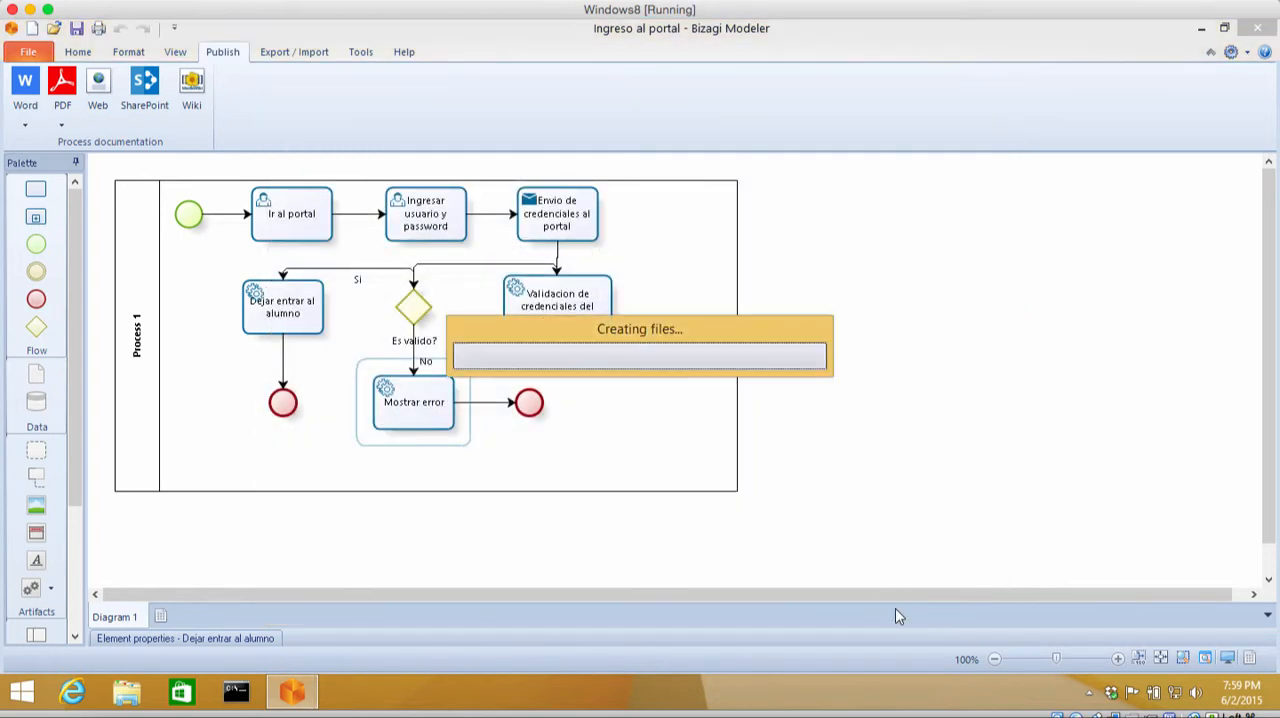
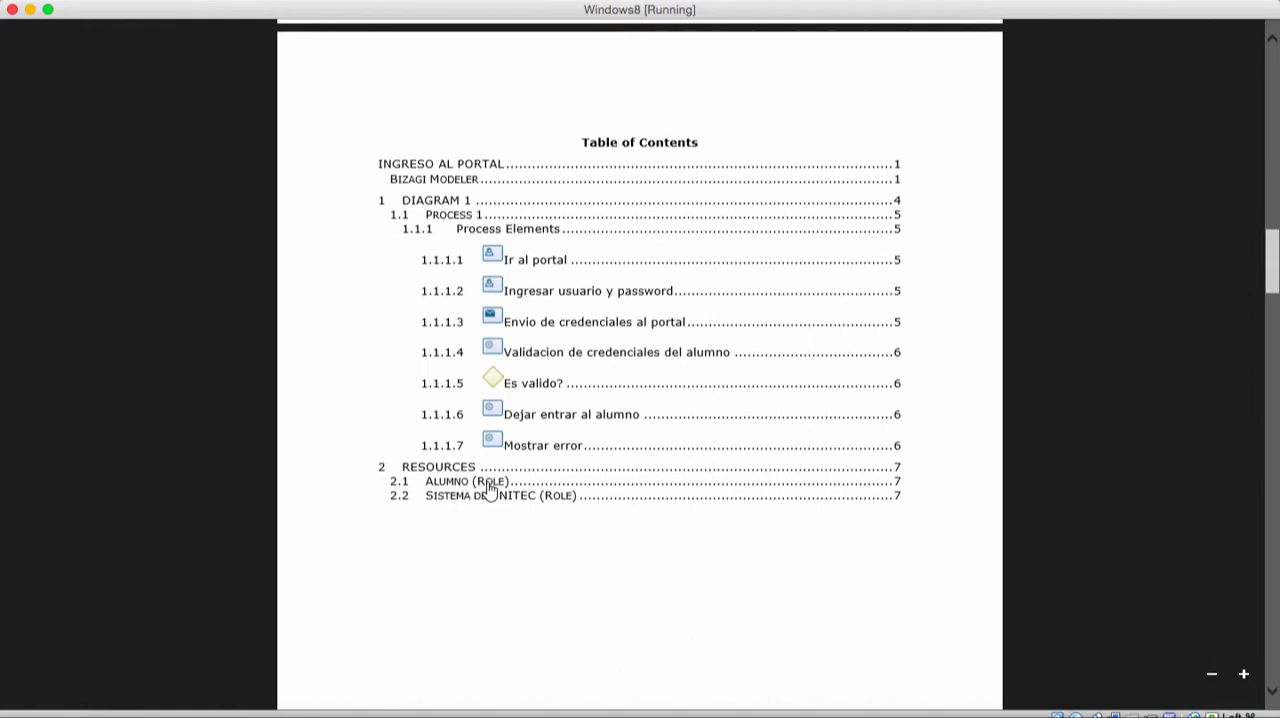
Step: Review the table of contents and the Diagram 1 page of the published Ingreso al portal PDF
{"action": "scroll", "coordinate": [560, 557], "scroll_direction": "down", "scroll_amount": 7}
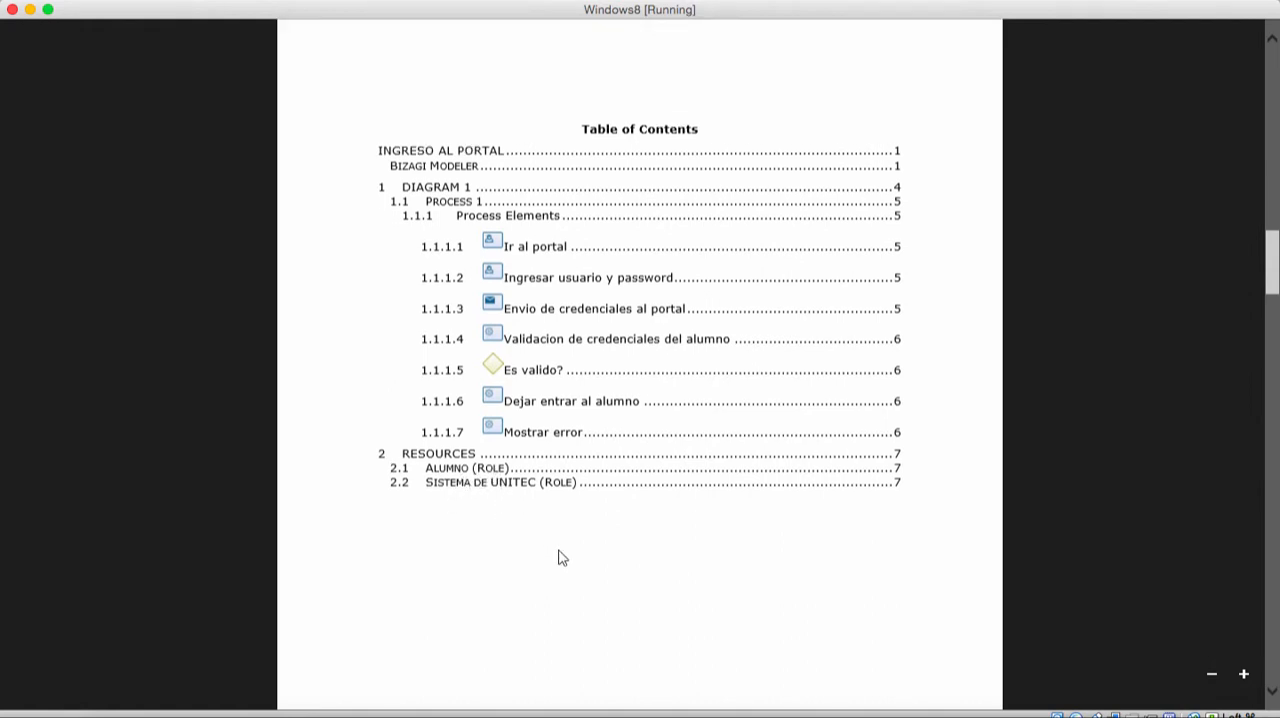
{"action": "scroll", "coordinate": [560, 557], "scroll_direction": "down", "scroll_amount": 8}
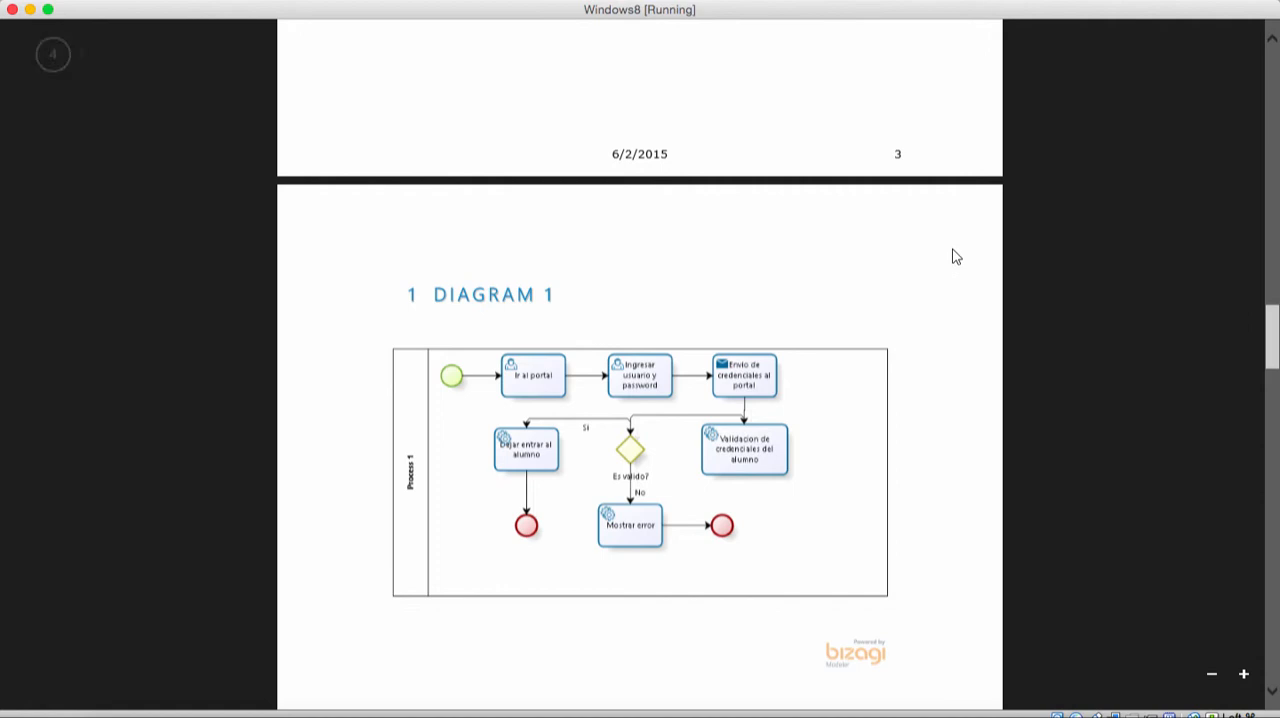
{"action": "scroll", "coordinate": [955, 257], "scroll_direction": "down", "scroll_amount": 4}
{"action": "scroll", "coordinate": [955, 257], "scroll_direction": "down", "scroll_amount": 10}
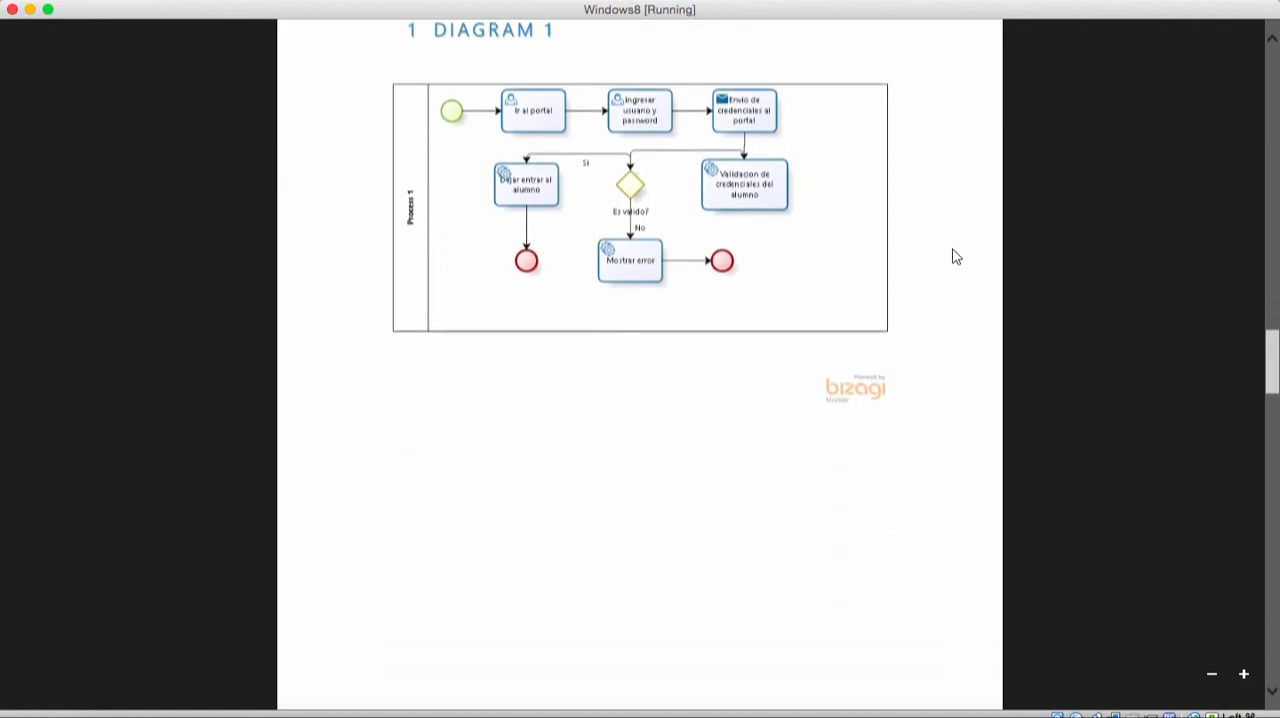
{"action": "scroll", "coordinate": [955, 257], "scroll_direction": "down", "scroll_amount": 10}
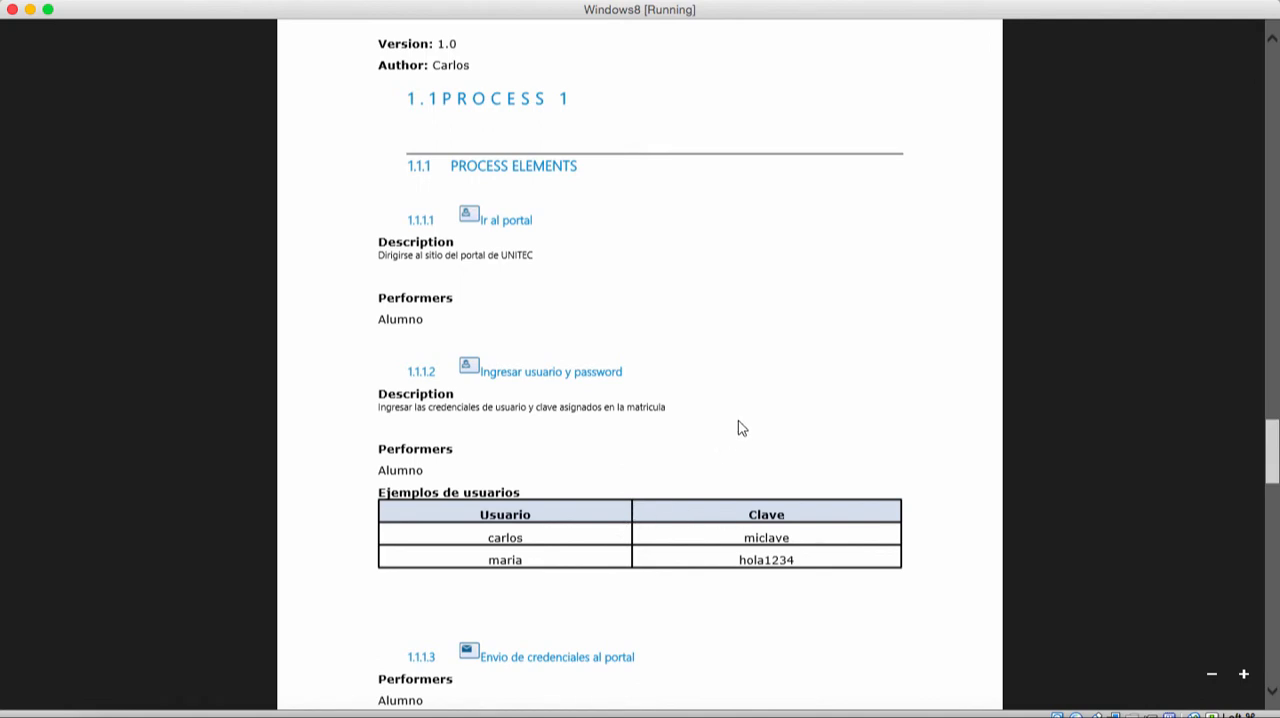
Step: Read through the Process Elements section, checking the descriptions, performers and implementation from Ir al portal to Mostrar error
{"action": "scroll", "coordinate": [741, 428], "scroll_direction": "down", "scroll_amount": 1}
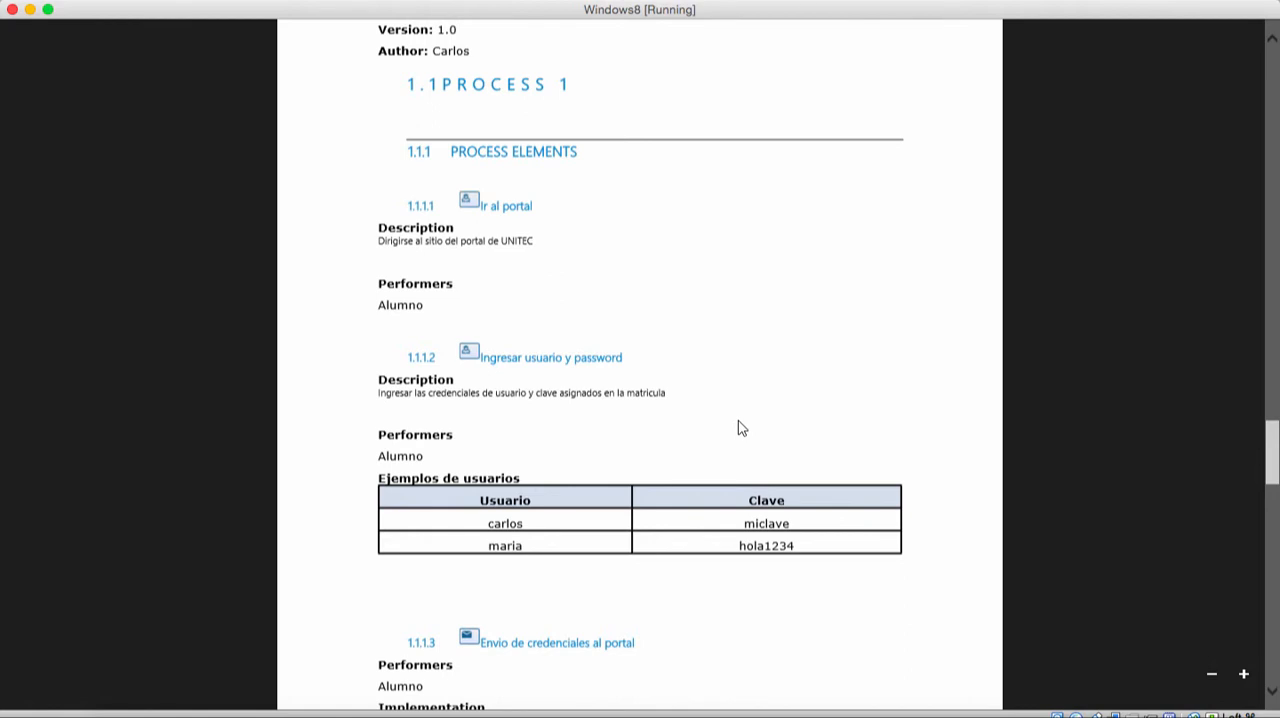
{"action": "scroll", "coordinate": [741, 428], "scroll_direction": "down", "scroll_amount": 3}
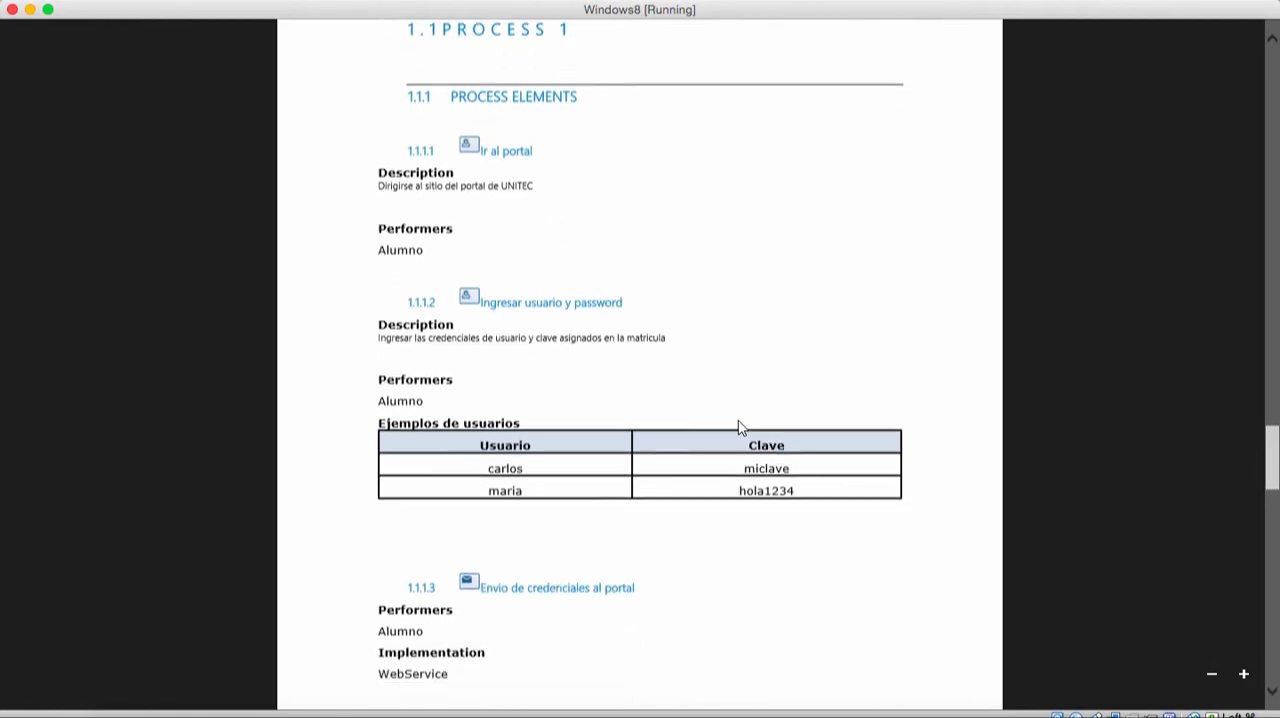
{"action": "scroll", "coordinate": [738, 427], "scroll_direction": "down", "scroll_amount": 5}
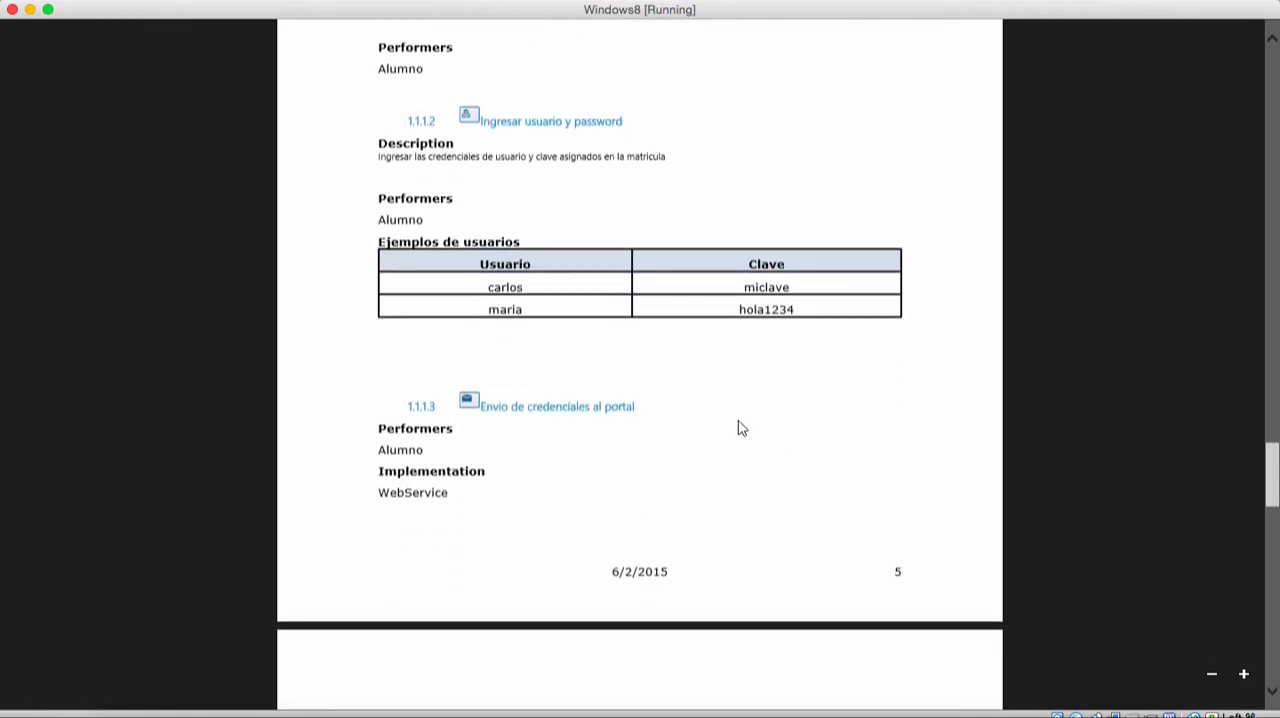
{"action": "scroll", "coordinate": [738, 428], "scroll_direction": "down", "scroll_amount": 8}
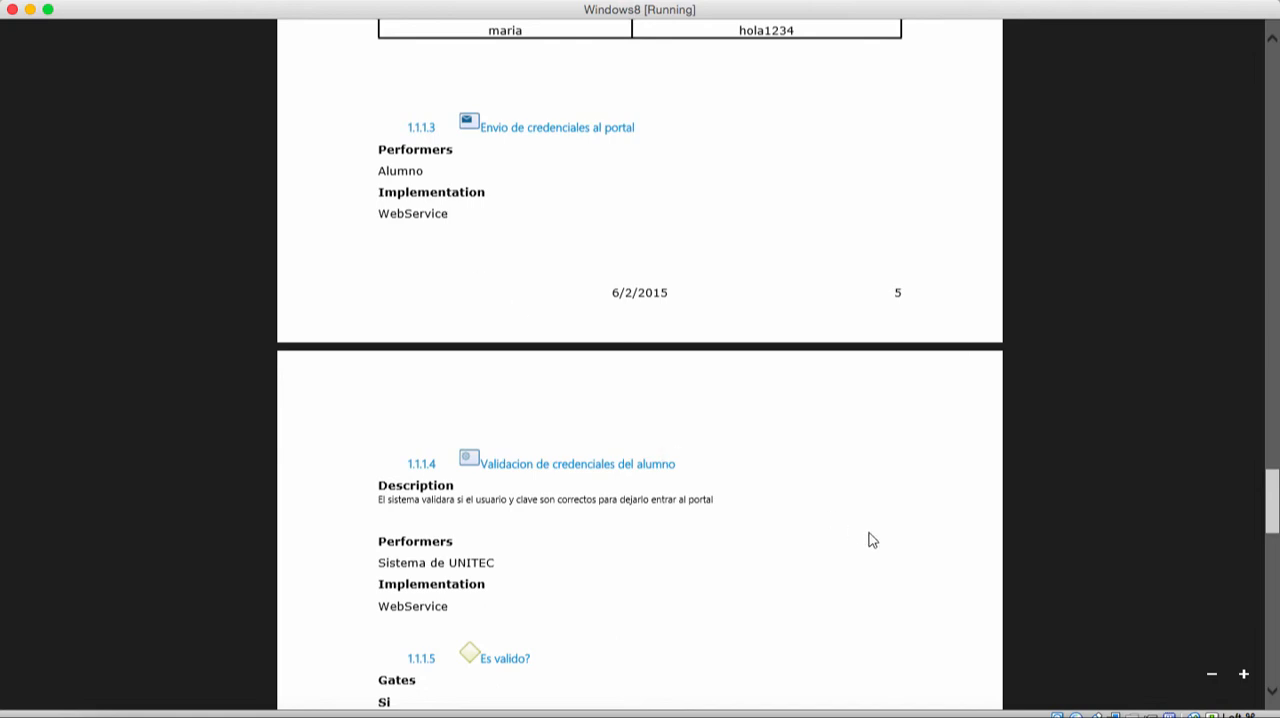
{"action": "scroll", "coordinate": [870, 540], "scroll_direction": "down", "scroll_amount": 5}
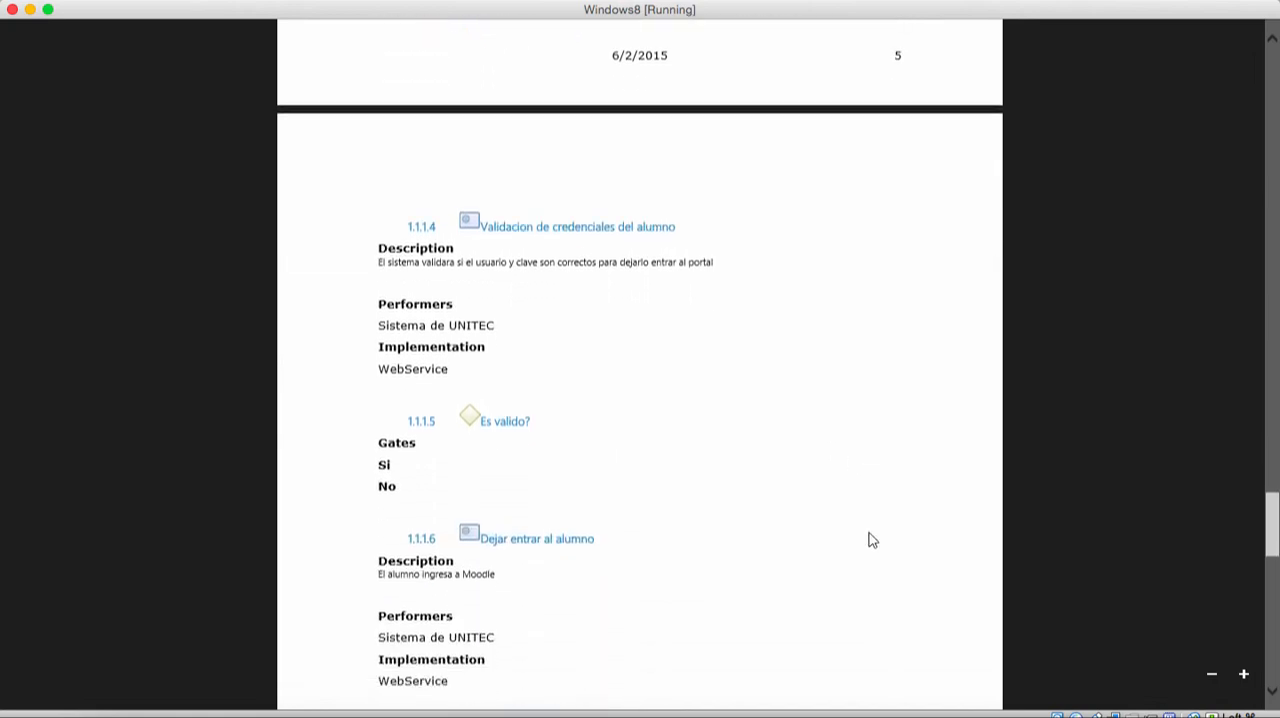
{"action": "scroll", "coordinate": [870, 540], "scroll_direction": "down", "scroll_amount": 2}
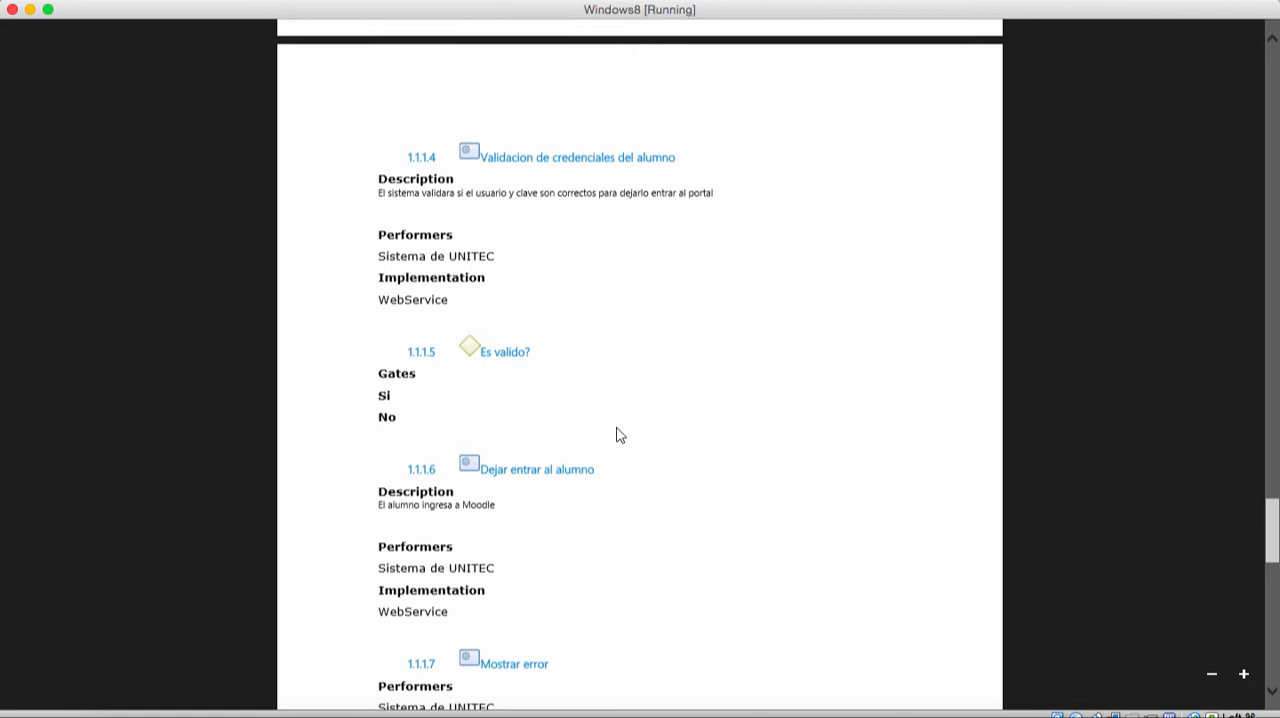
{"action": "scroll", "coordinate": [617, 435], "scroll_direction": "down", "scroll_amount": 2}
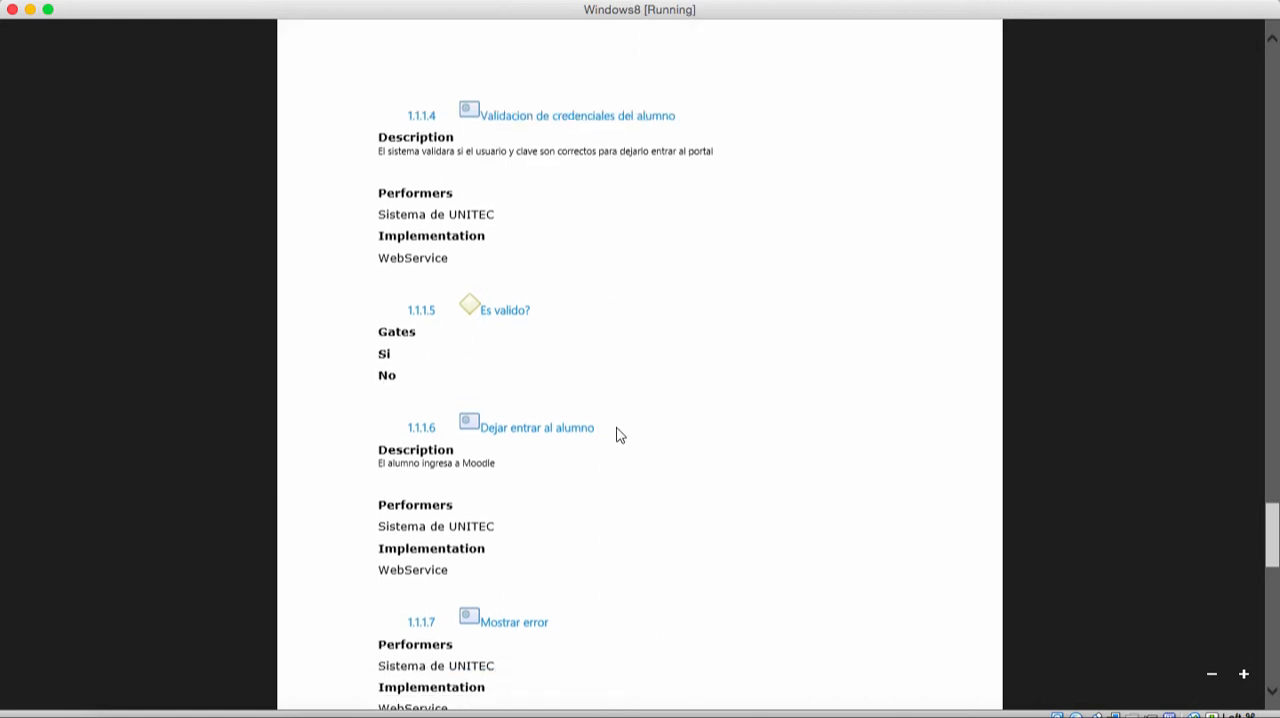
{"action": "scroll", "coordinate": [617, 435], "scroll_direction": "down", "scroll_amount": 1}
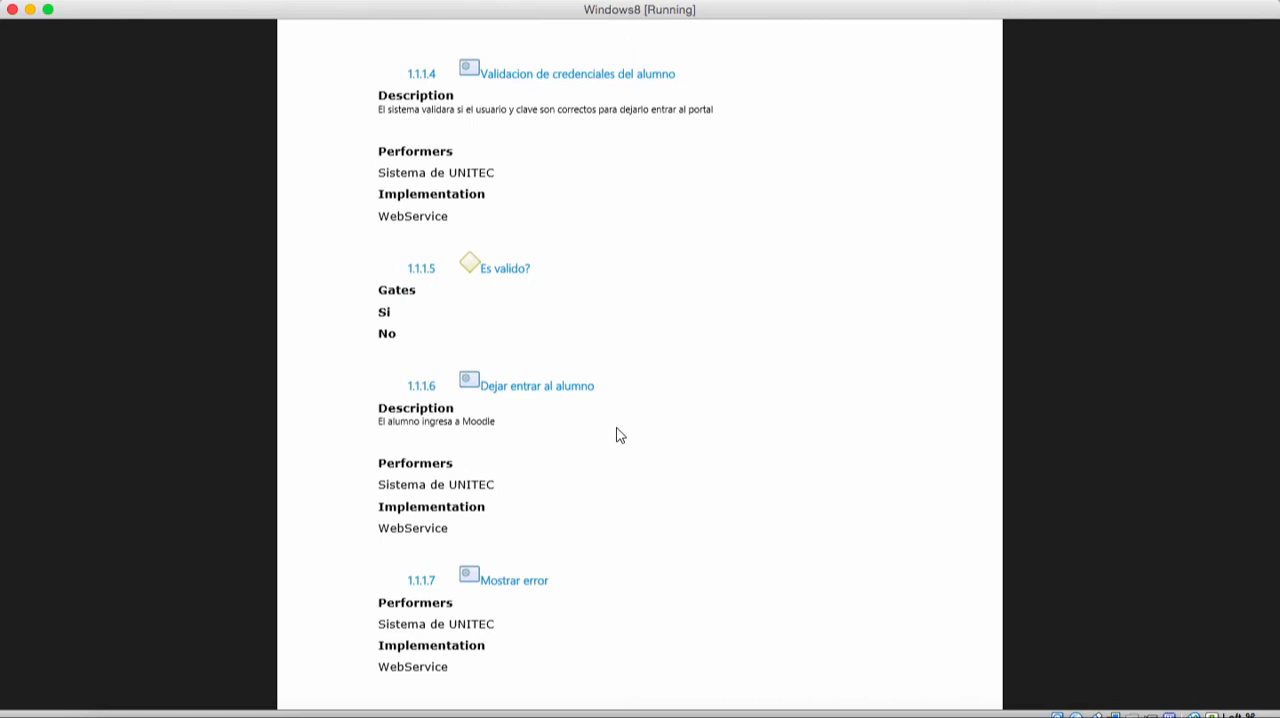
{"action": "scroll", "coordinate": [617, 435], "scroll_direction": "down", "scroll_amount": 1}
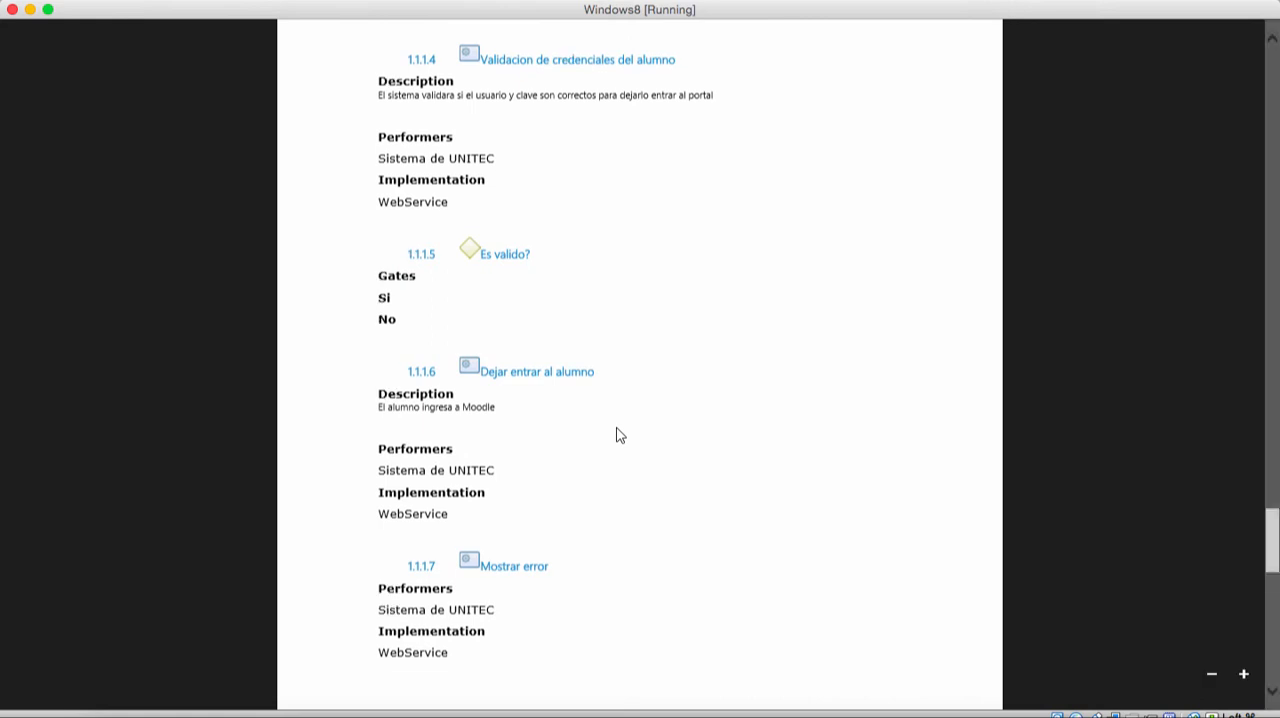
{"action": "scroll", "coordinate": [617, 435], "scroll_direction": "down", "scroll_amount": 8}
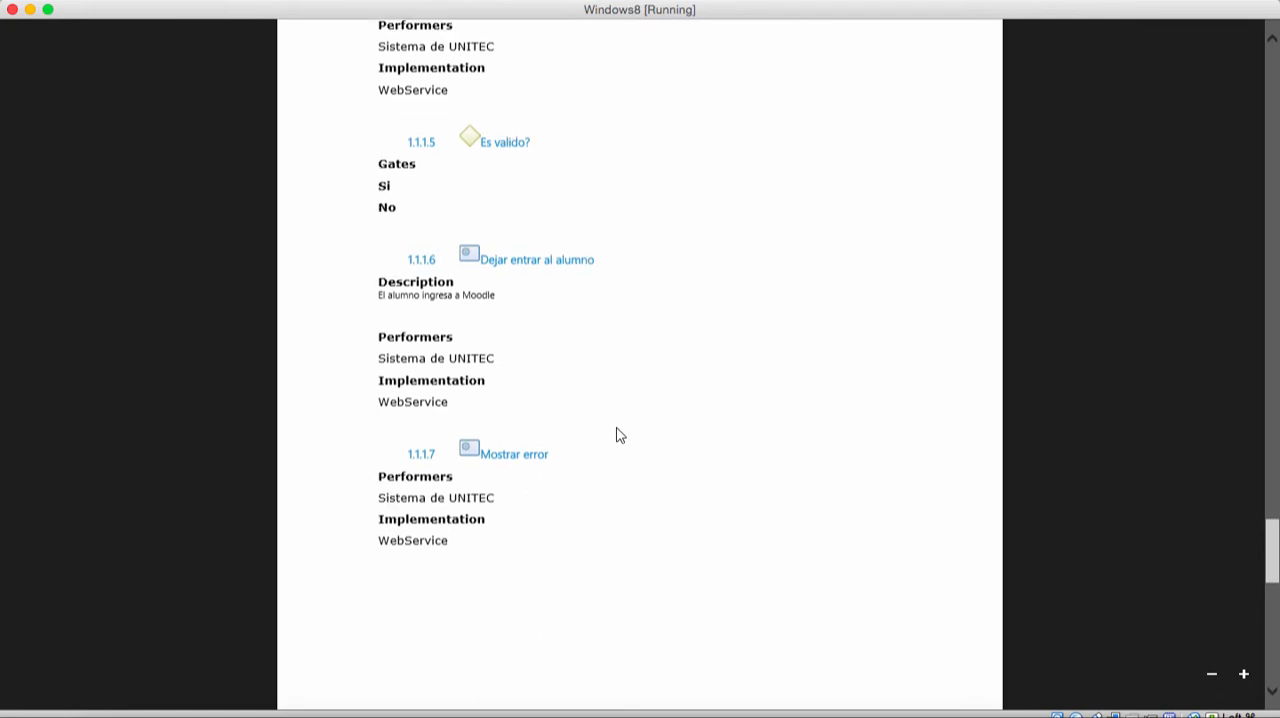
{"action": "scroll", "coordinate": [617, 435], "scroll_direction": "down", "scroll_amount": 11}
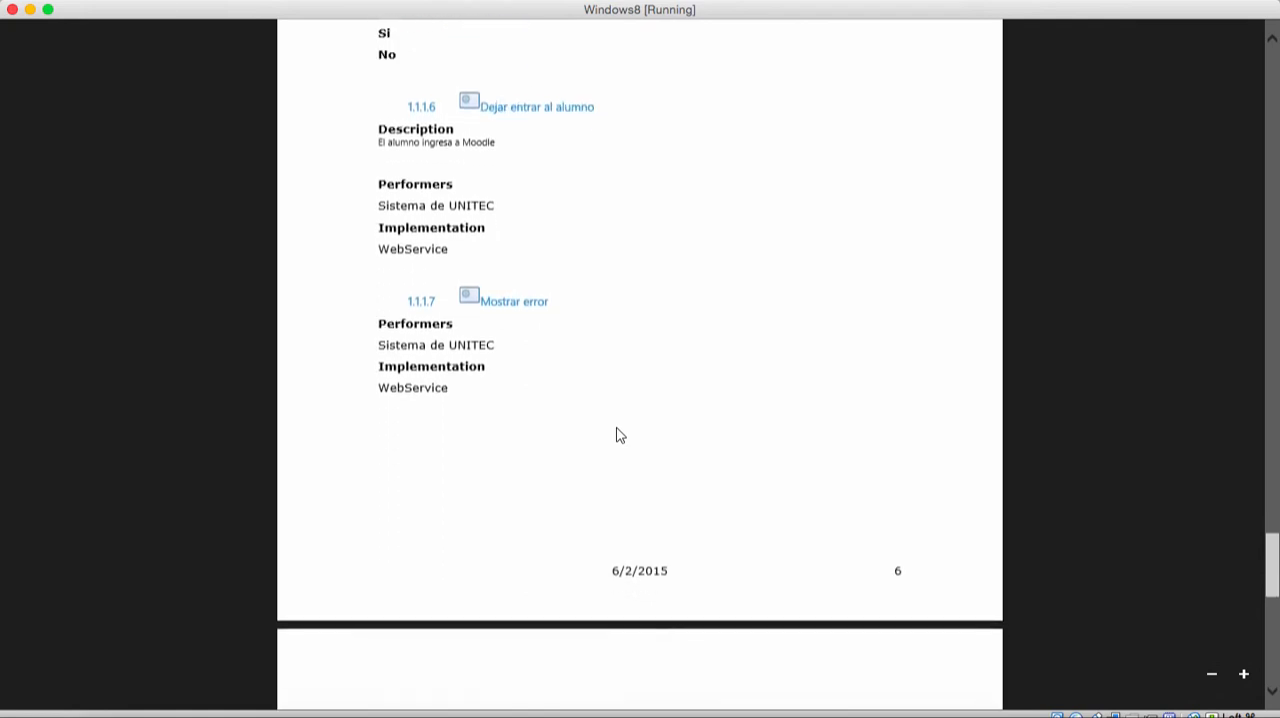
{"action": "scroll", "coordinate": [617, 435], "scroll_direction": "down", "scroll_amount": 2}
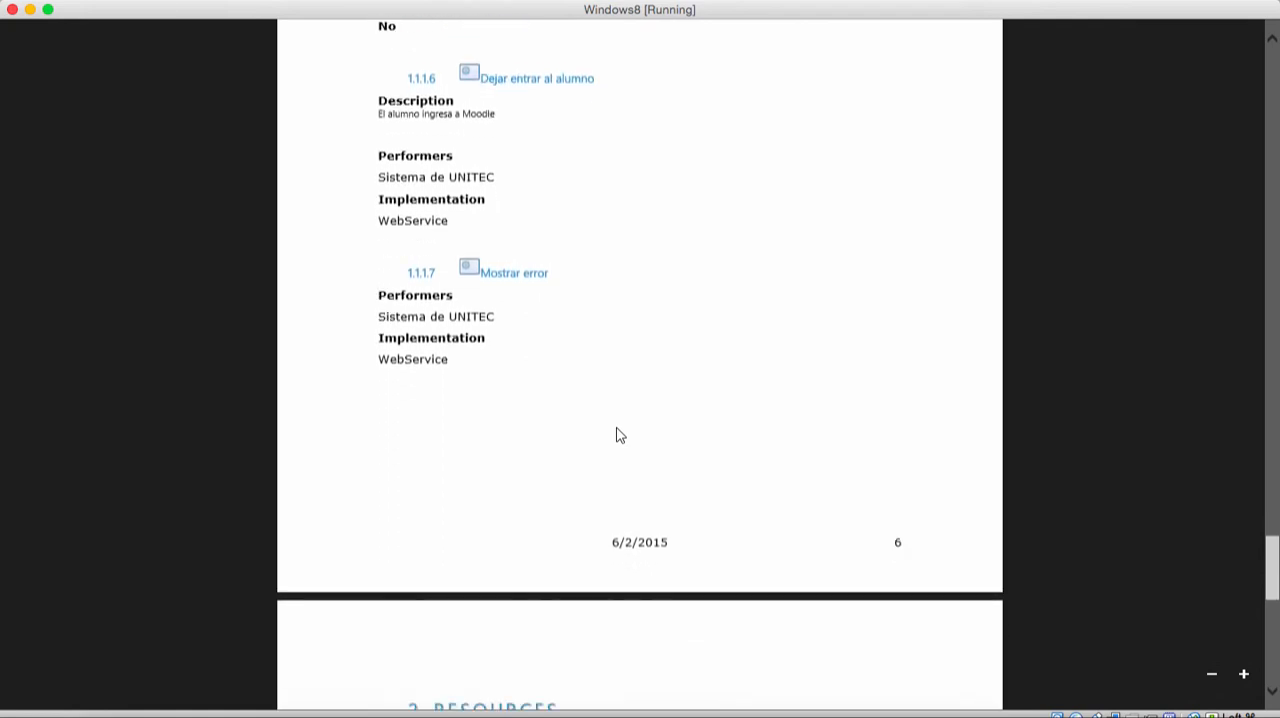
{"action": "scroll", "coordinate": [617, 435], "scroll_direction": "down", "scroll_amount": 4}
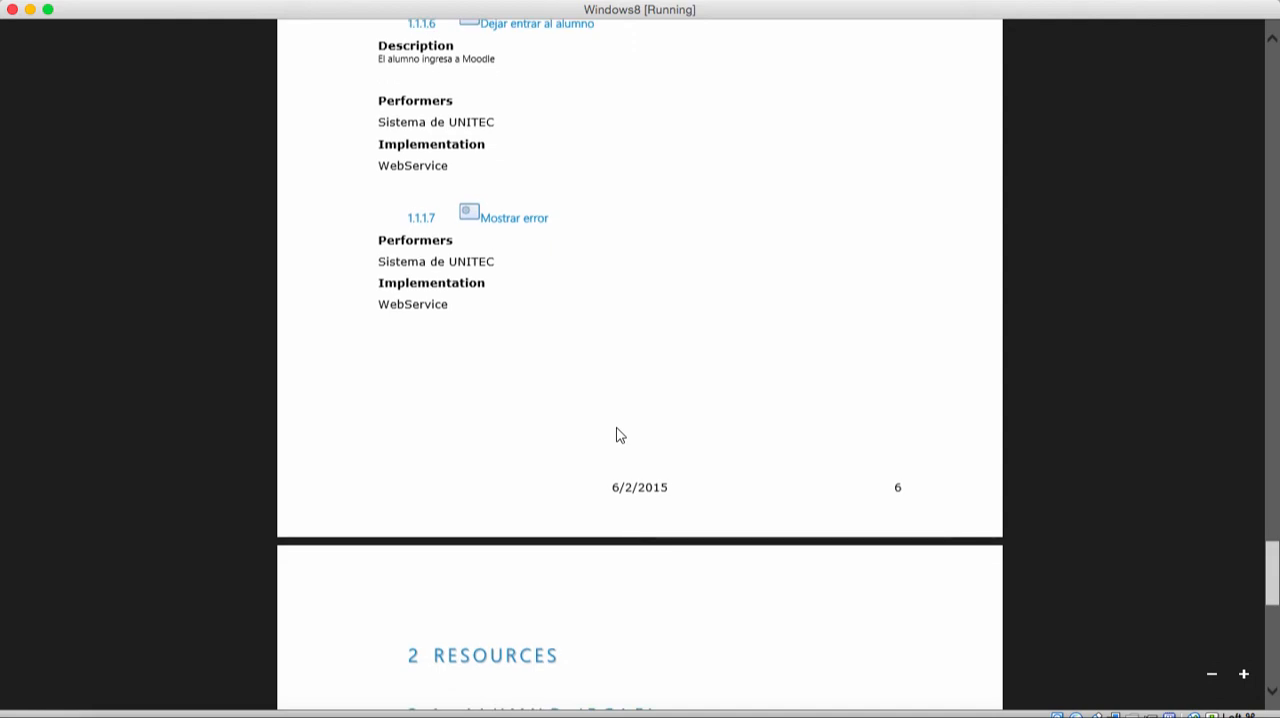
Step: Examine the Alumno and Sistema de UNITEC role descriptions under Resources and return to the PDF's cover page
{"action": "scroll", "coordinate": [617, 435], "scroll_direction": "down", "scroll_amount": 20}
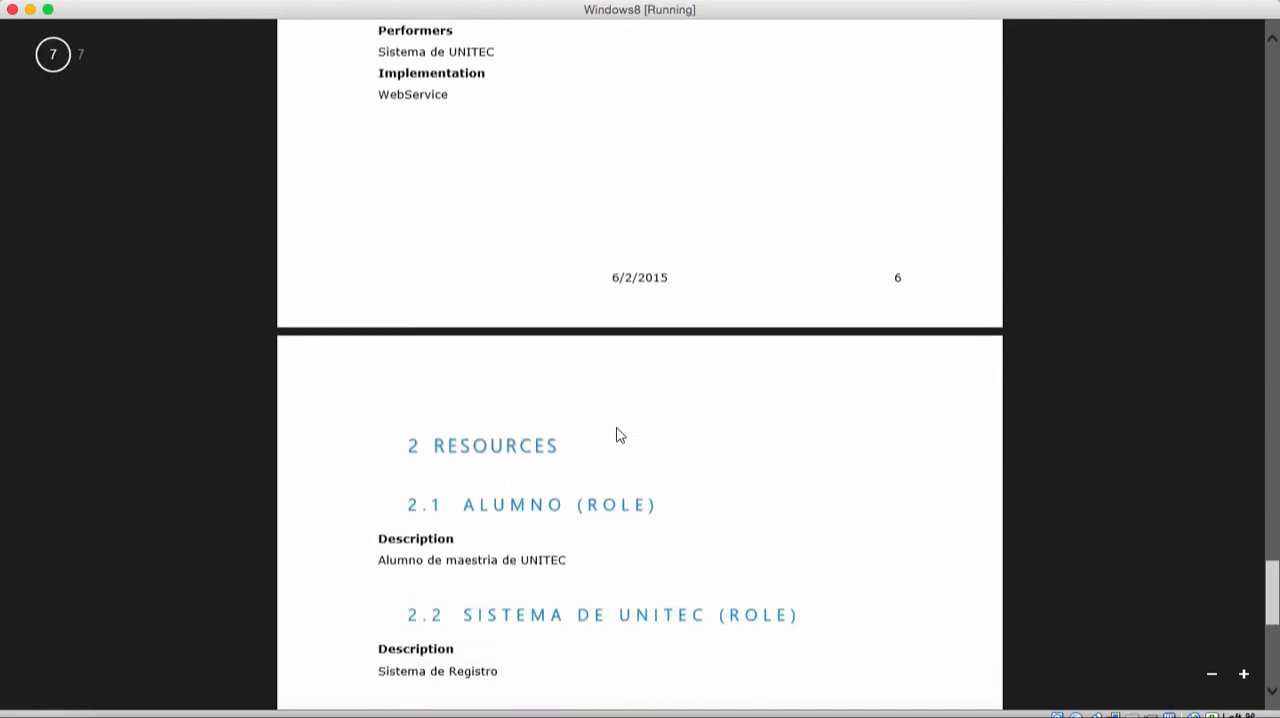
{"action": "scroll", "coordinate": [617, 435], "scroll_direction": "down", "scroll_amount": 2}
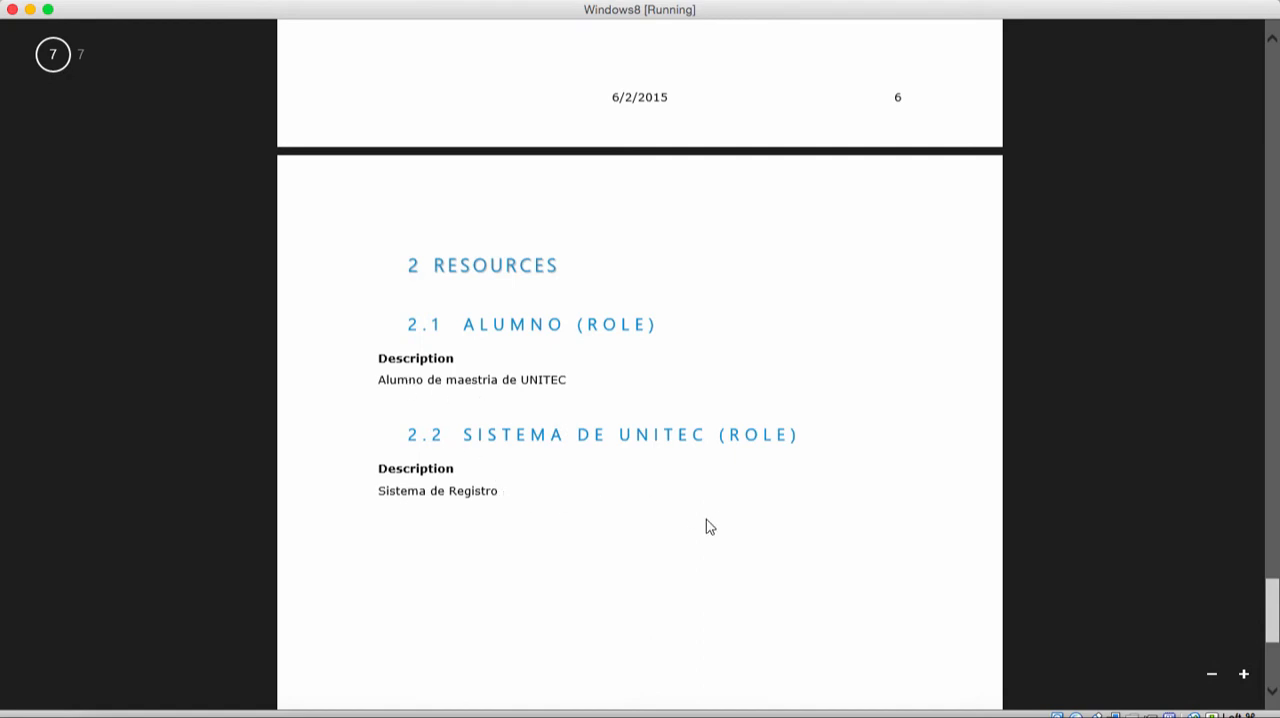
{"action": "scroll", "coordinate": [706, 526], "scroll_direction": "down", "scroll_amount": 20}
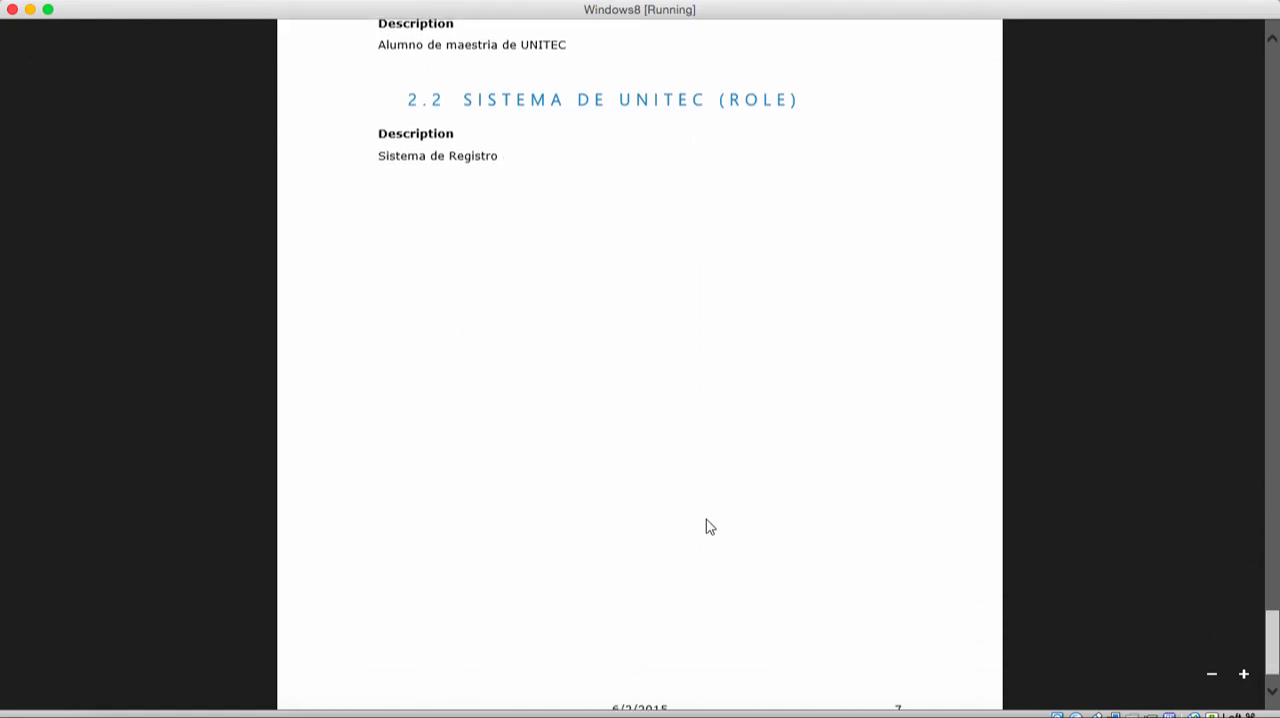
{"action": "scroll", "coordinate": [706, 526], "scroll_direction": "down", "scroll_amount": 3}
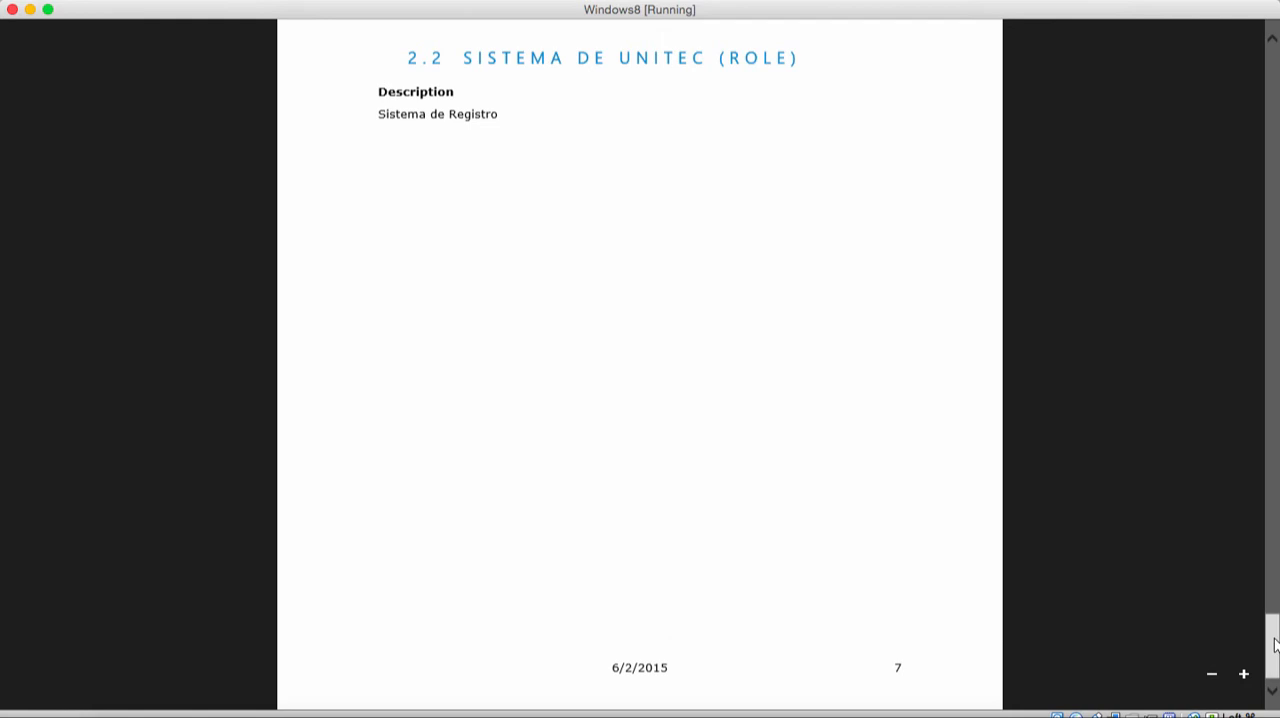
{"action": "left_click_drag", "start_coordinate": [1274, 643], "coordinate": [1268, 63]}
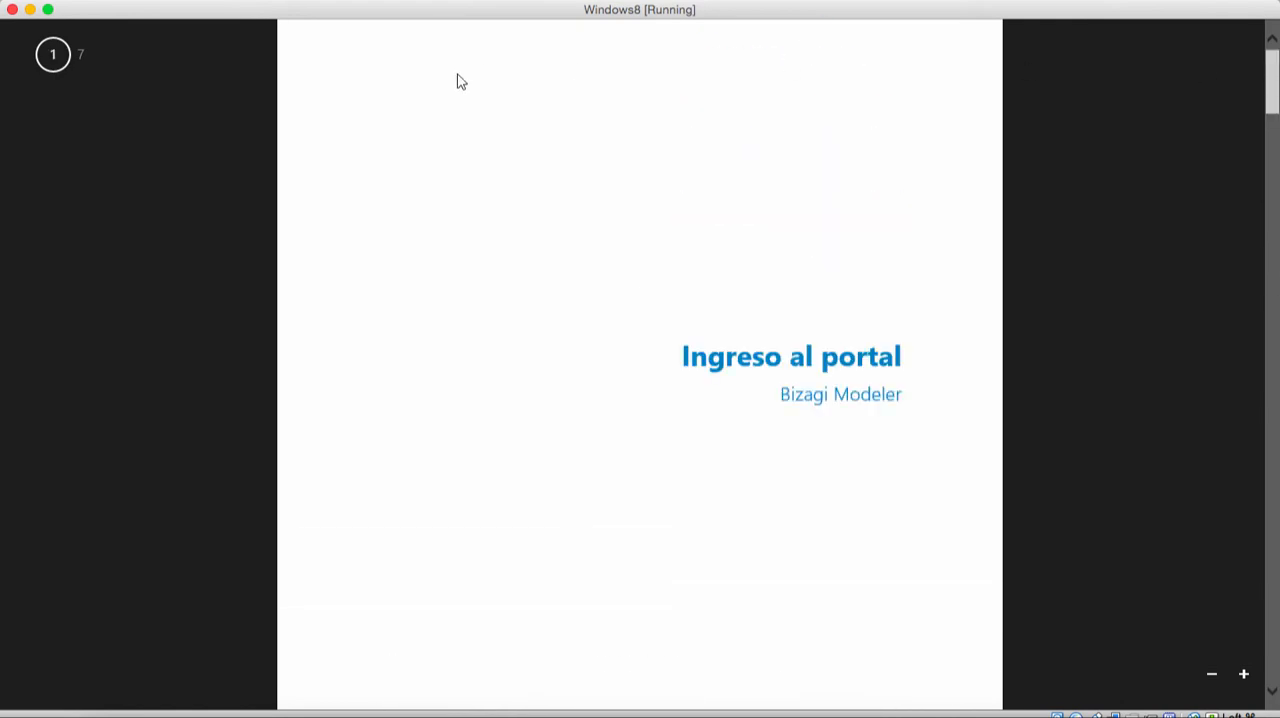
Step: Leave the PDF without closing the virtual machine and switch back to the desktop with Bizagi Modeler
{"action": "left_click", "coordinate": [12, 10]}
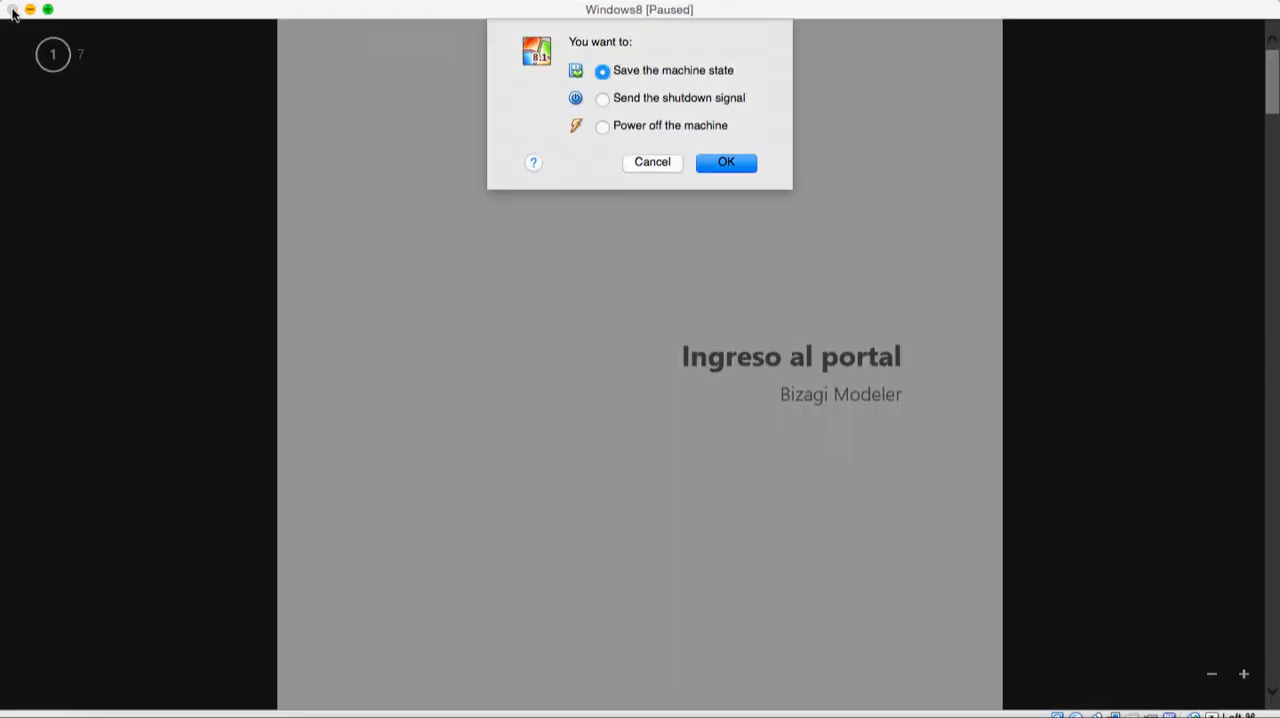
{"action": "left_click", "coordinate": [660, 167]}
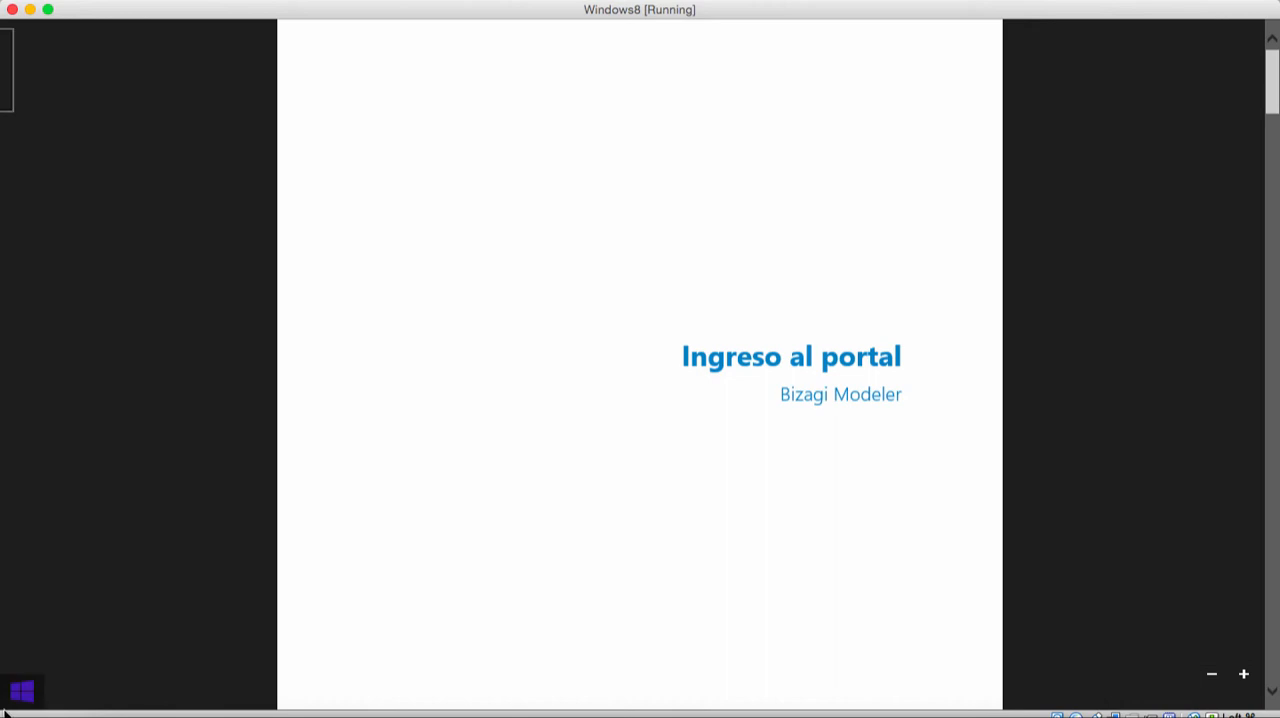
{"action": "left_click", "coordinate": [6, 706]}
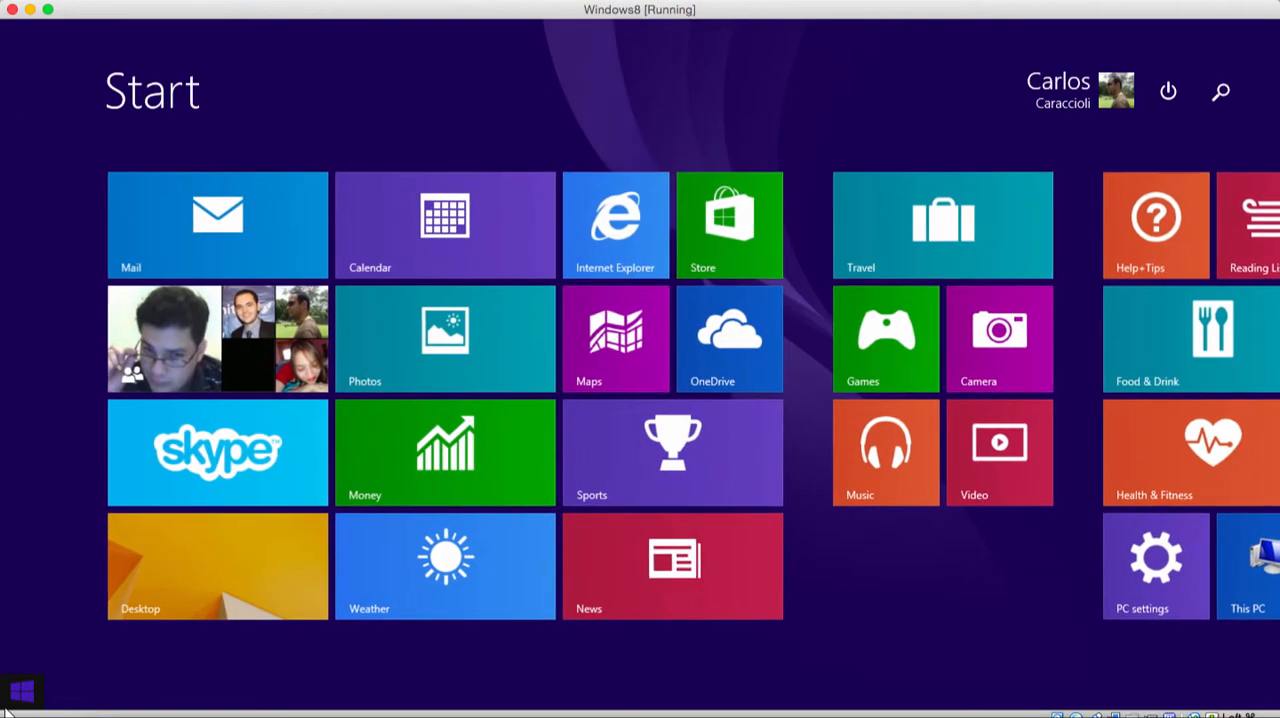
{"action": "left_click", "coordinate": [186, 608]}
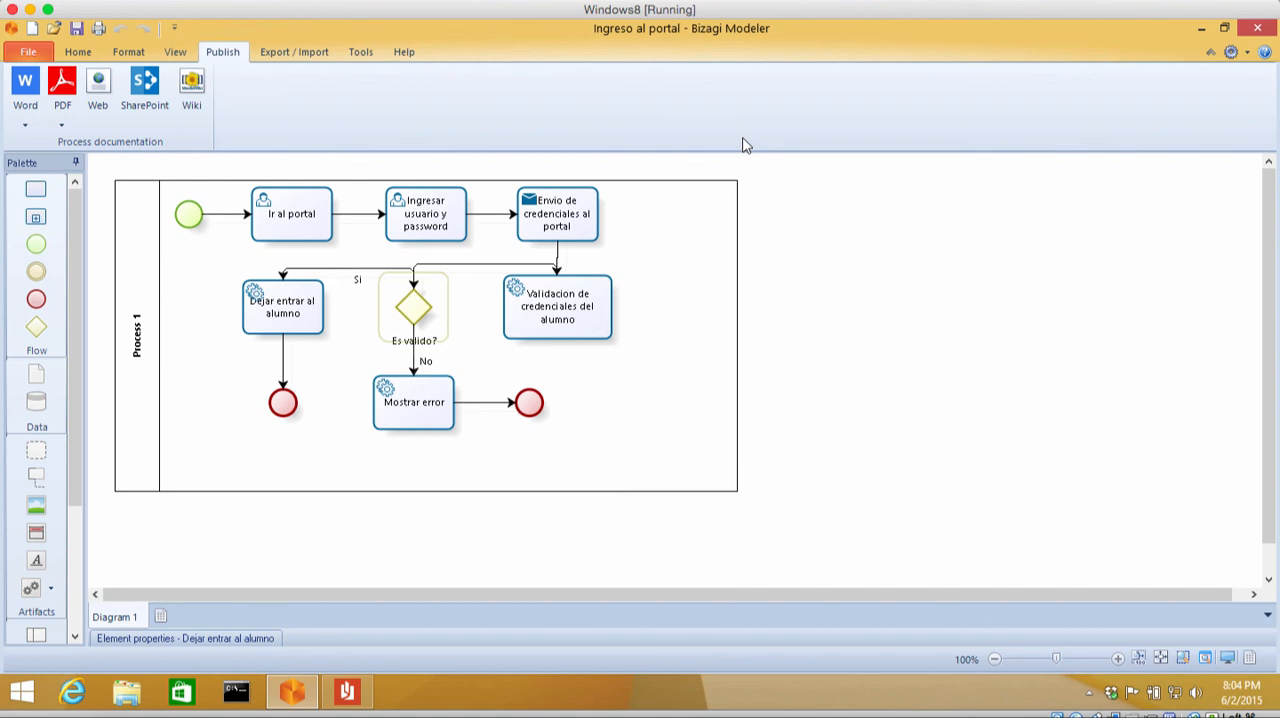
{"action": "left_click", "coordinate": [745, 3]}
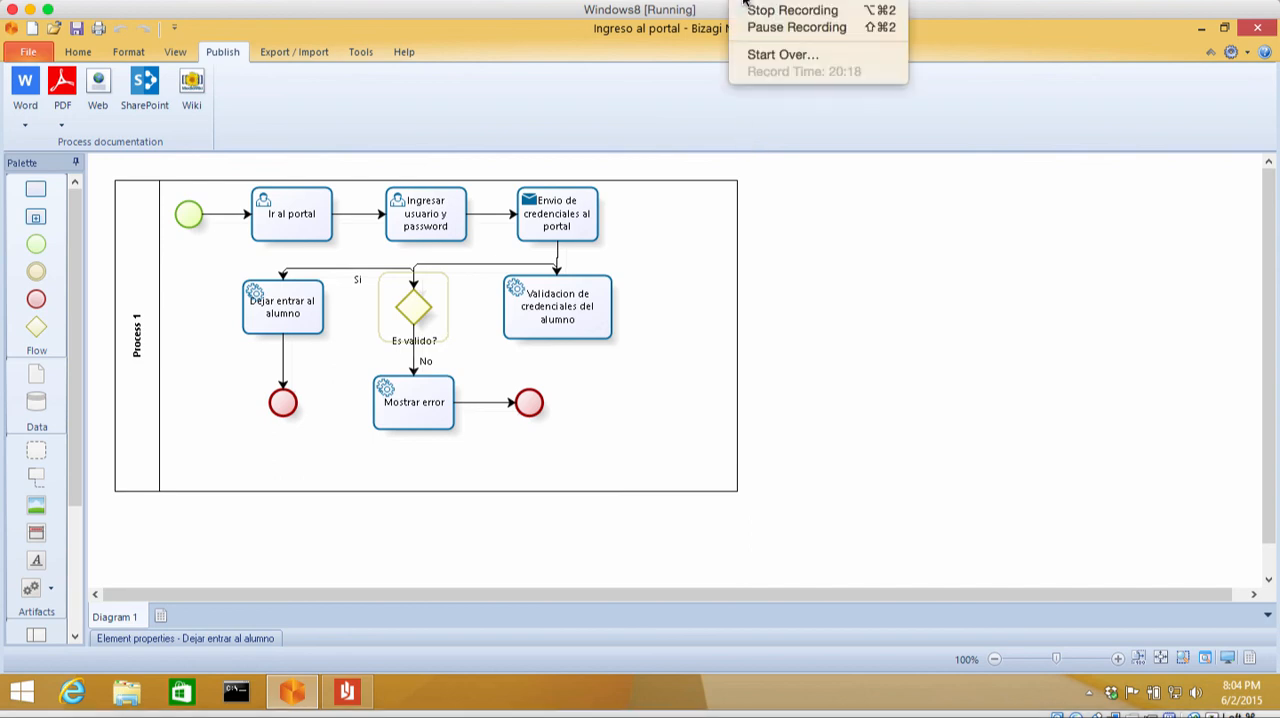